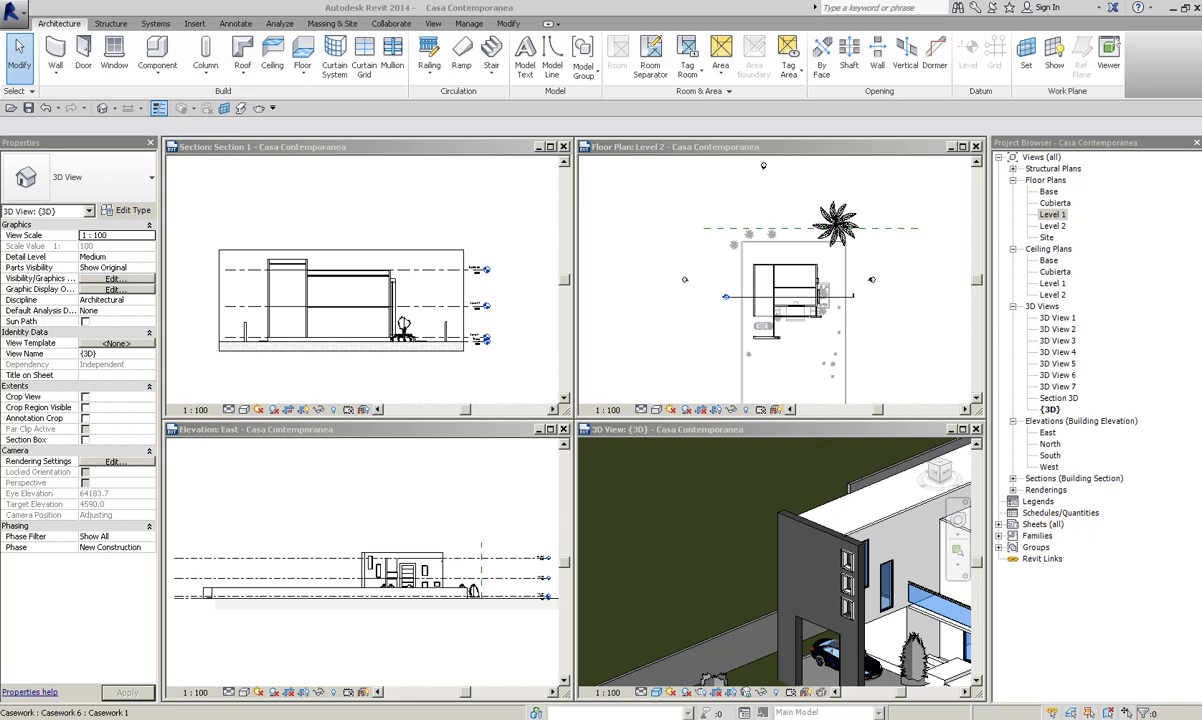
Activate the 3D view, then pan the East elevation and pick a level in it
click(737, 397)
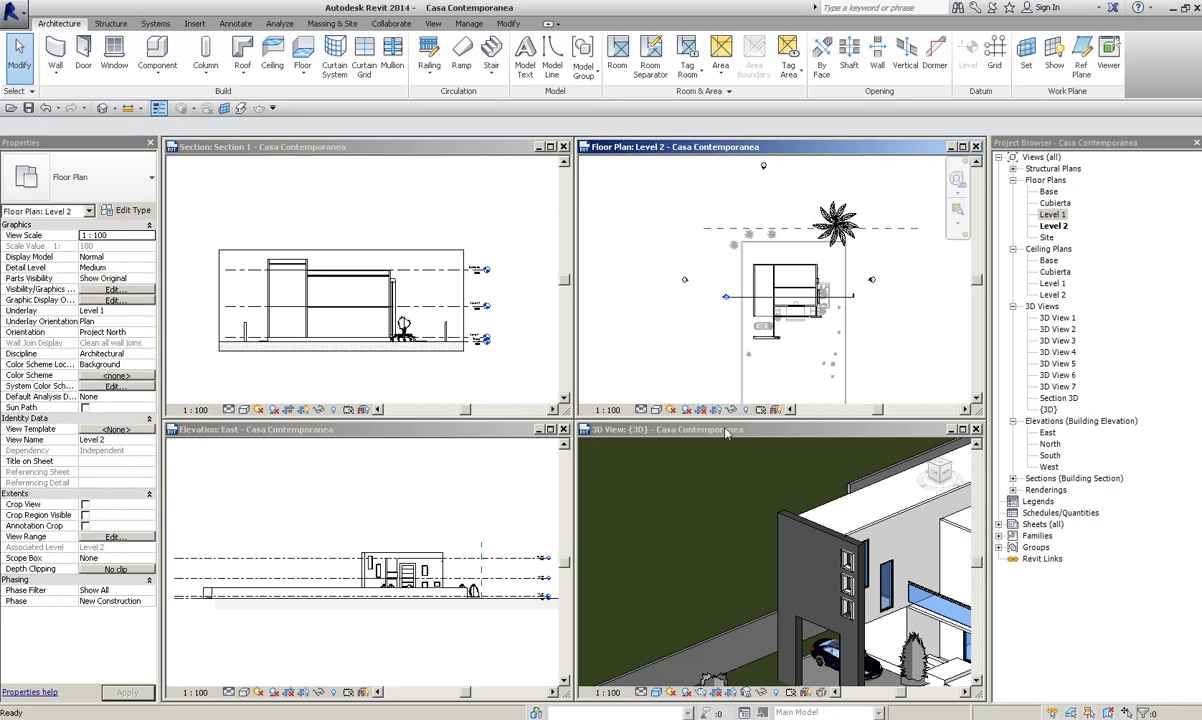
click(725, 430)
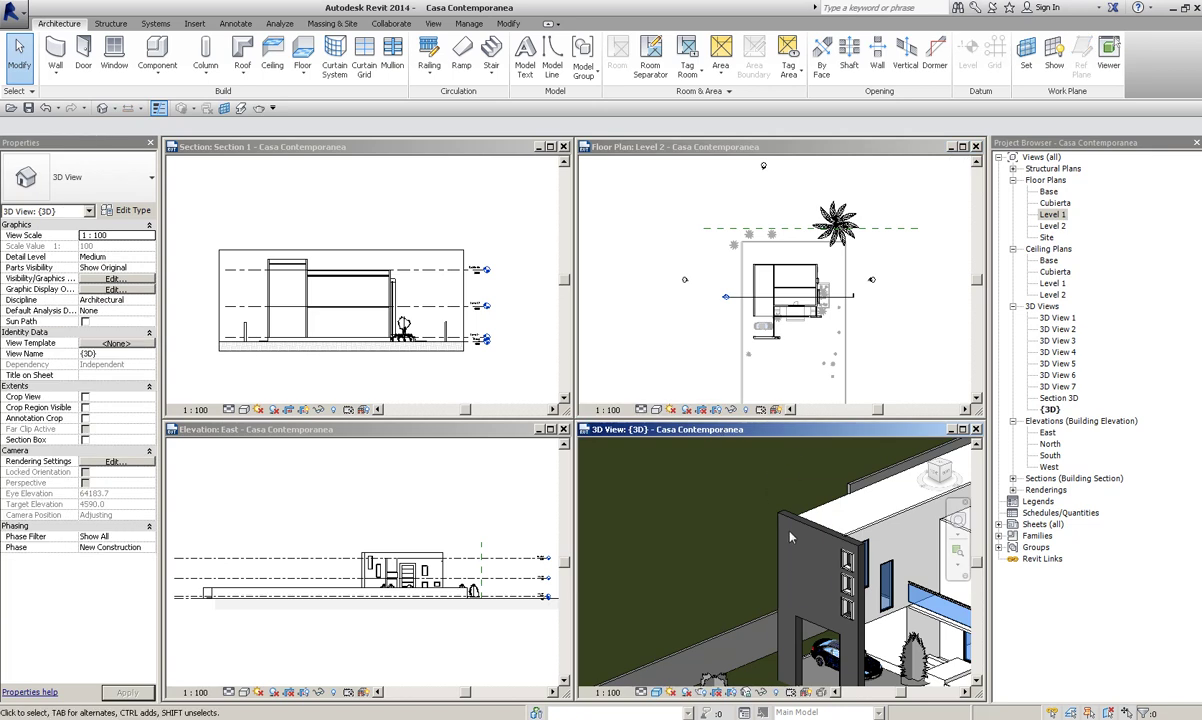
scroll(483, 325, down, 2)
scroll(421, 501, down, 2)
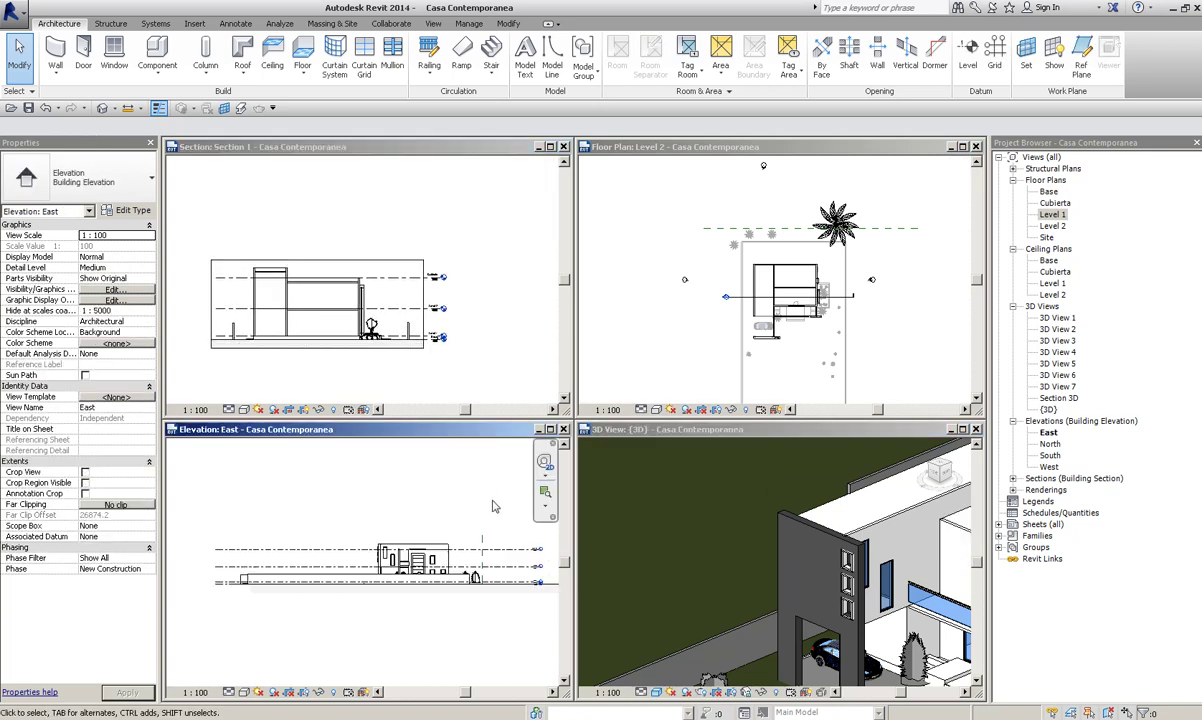
middle_drag(309, 558, 356, 540)
click(203, 535)
click(228, 497)
Float the 3D view, move and enlarge it, maximize it, and skip the save reminder
drag(686, 430, 269, 382)
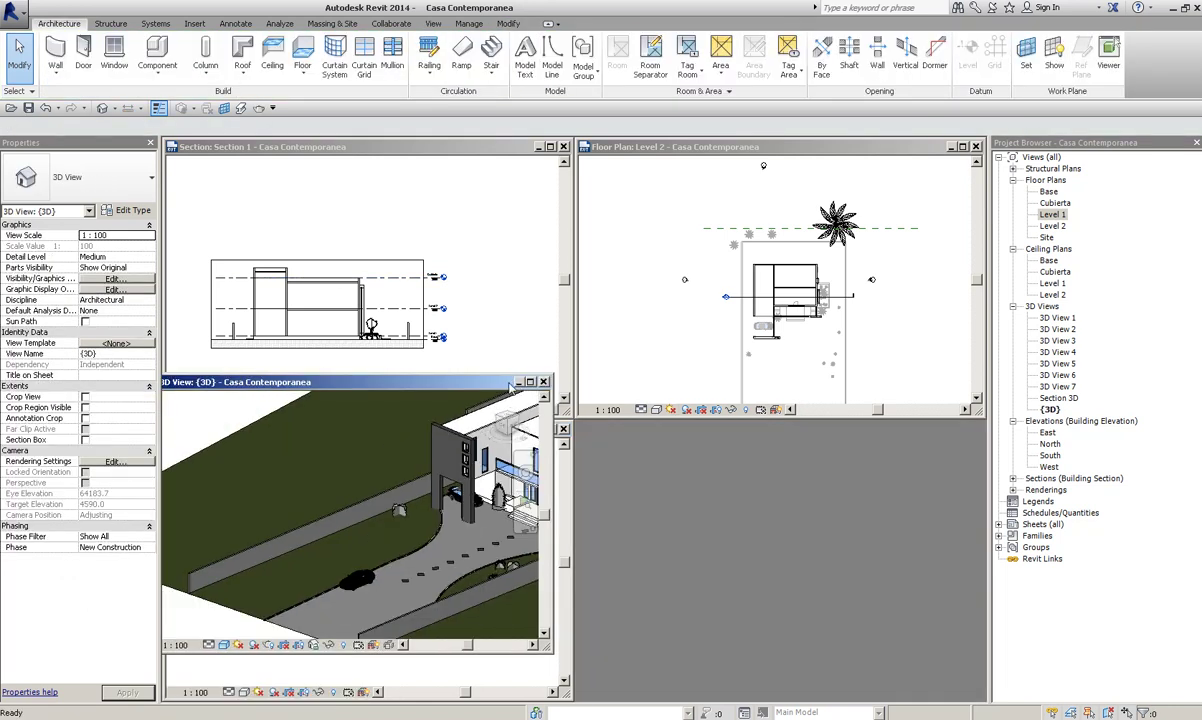
drag(511, 383, 729, 388)
drag(779, 643, 799, 645)
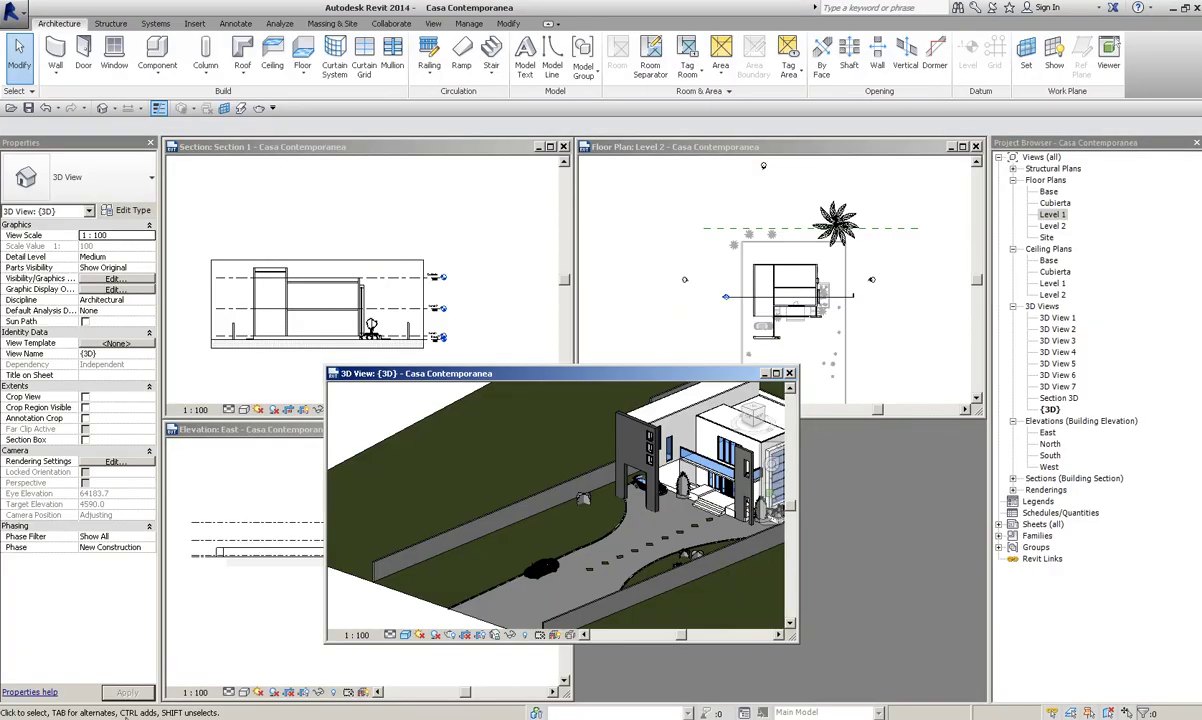
double_click(600, 380)
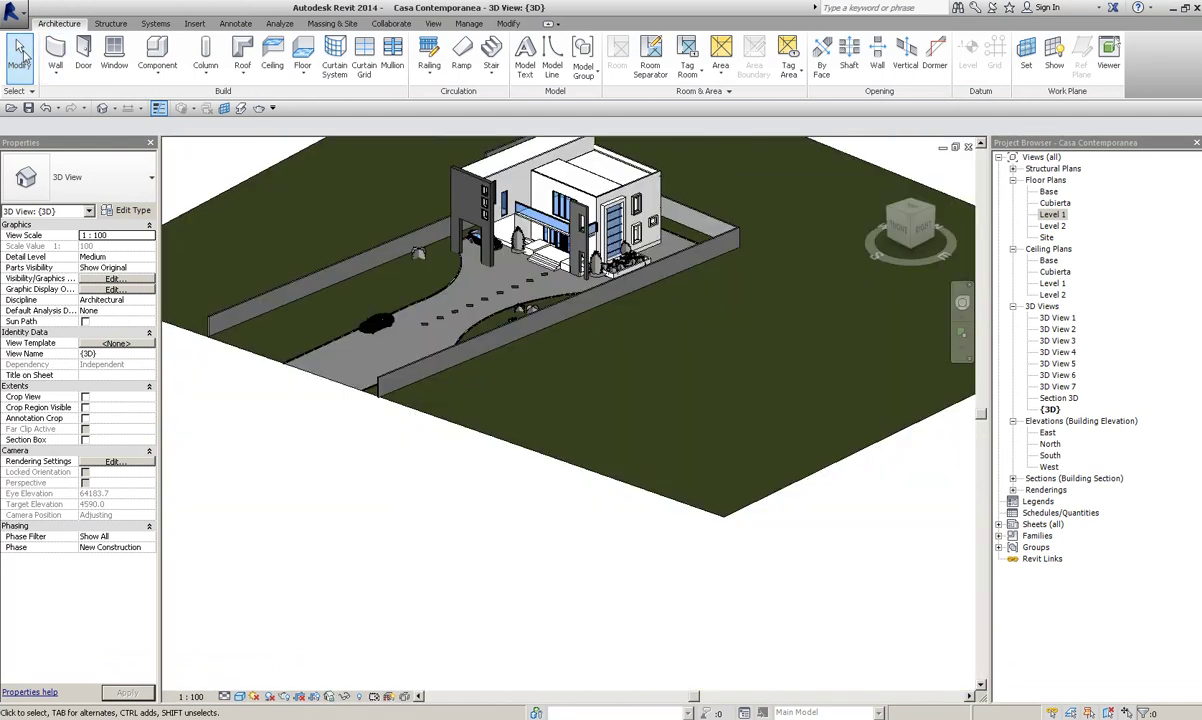
click(585, 412)
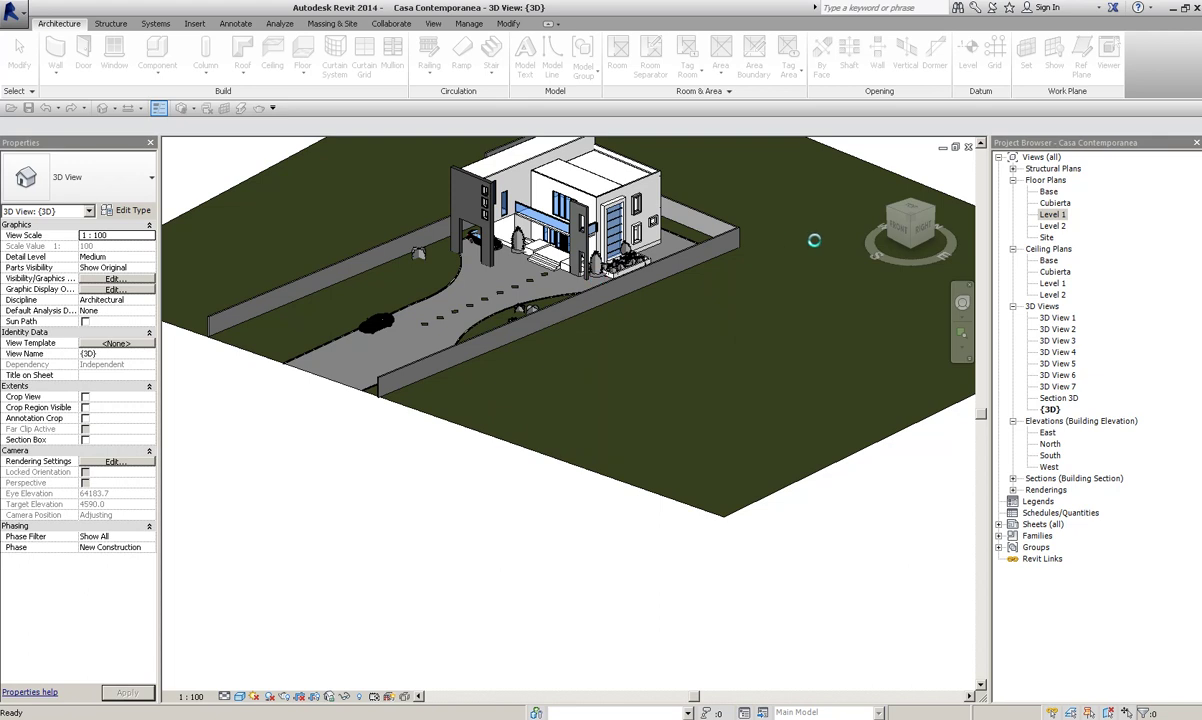
Tile the views with WT and select, then deselect, the Cubierta level in Section 1
key(w)
key(t)
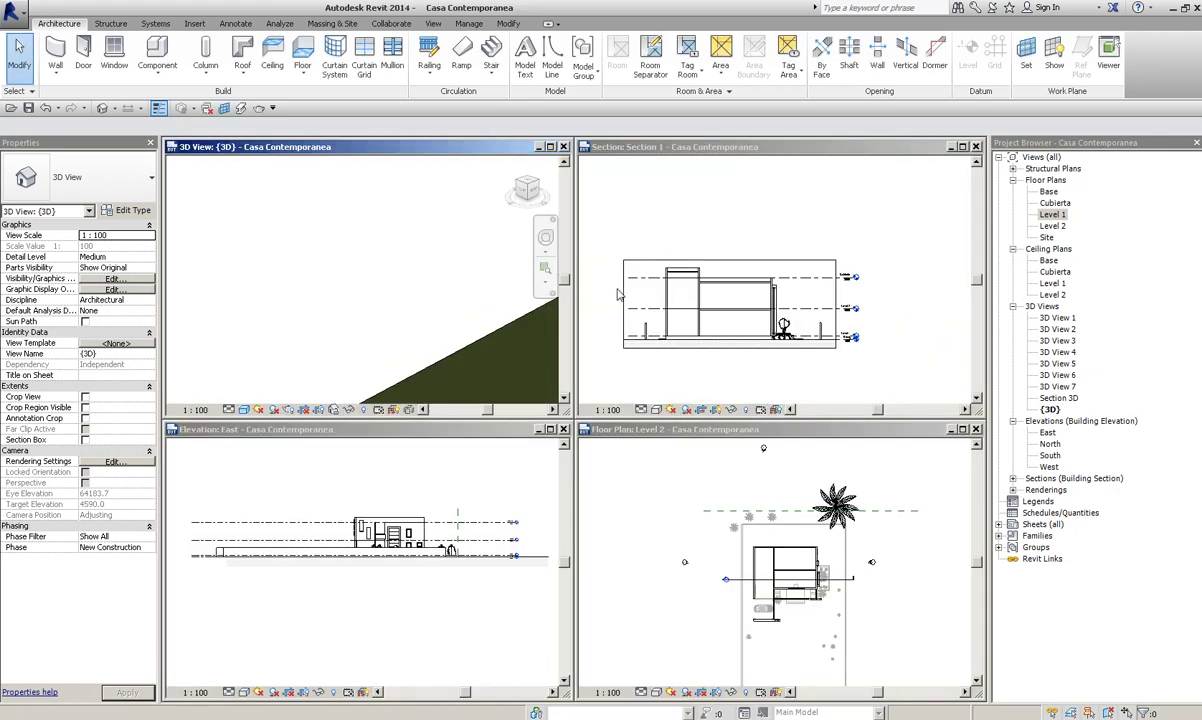
click(843, 290)
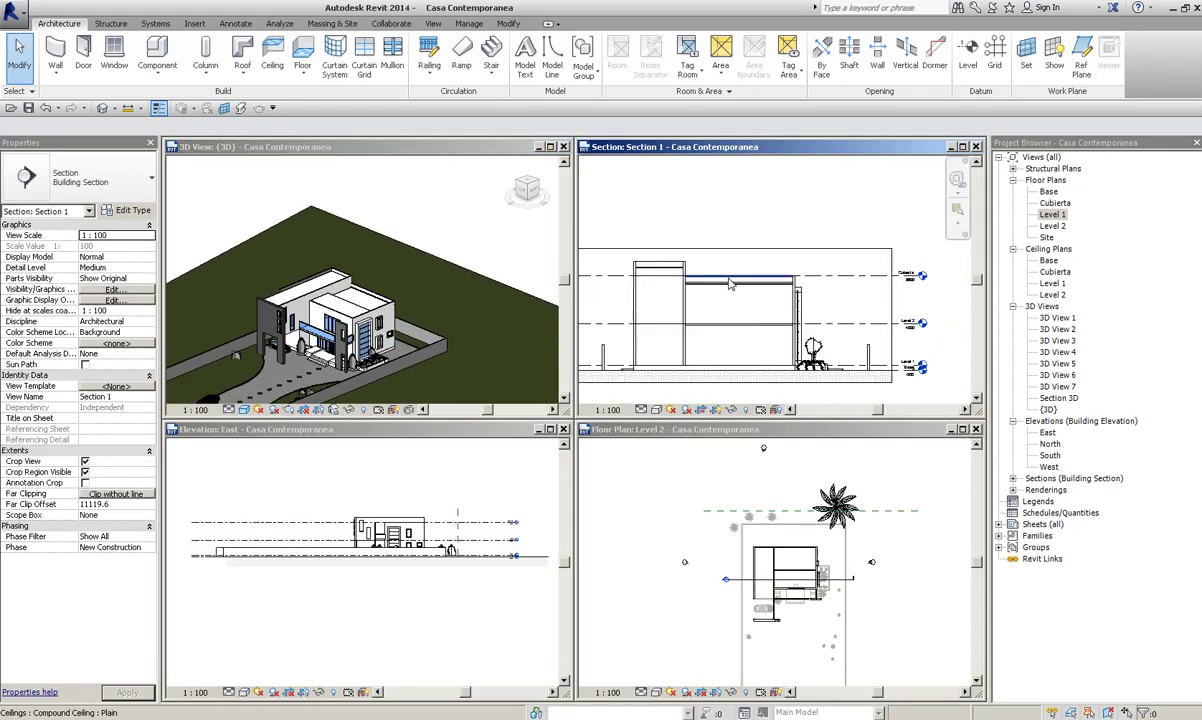
scroll(843, 290, up, 3)
click(843, 276)
key(Escape)
Pan Section 1 left and zoom it to fit its pane with ZF
middle_drag(859, 240, 710, 238)
click(710, 238)
key(z)
key(f)
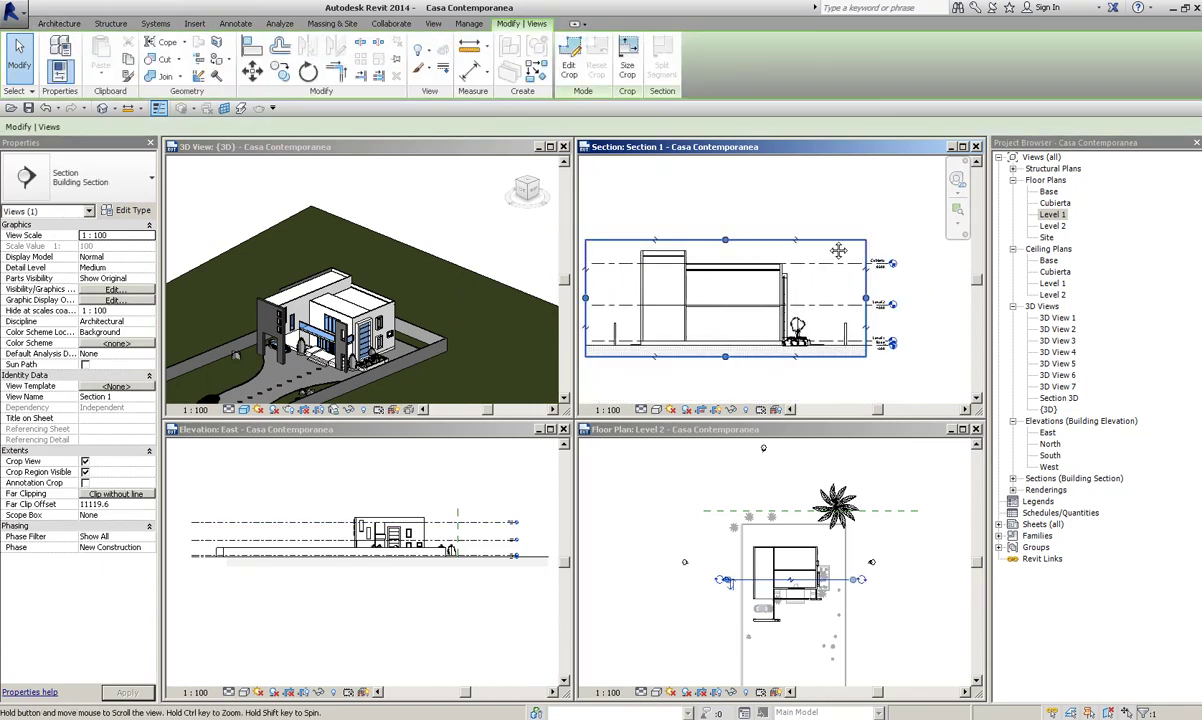
scroll(790, 608, up, 2)
scroll(855, 530, up, 2)
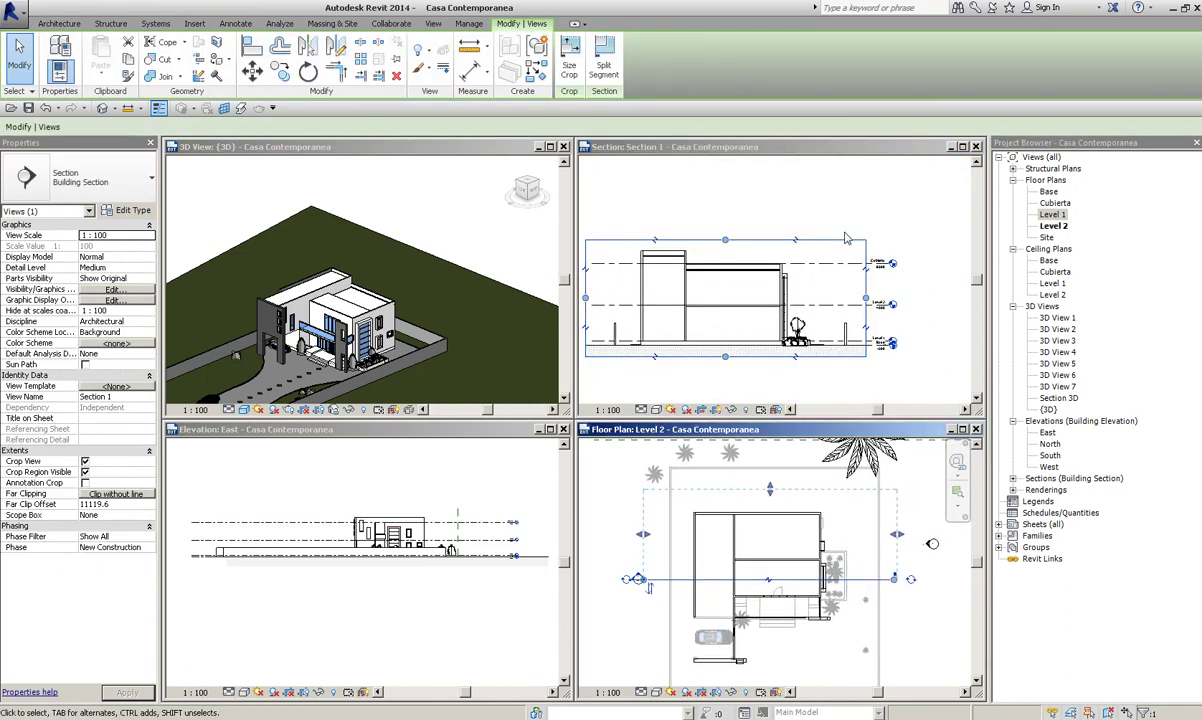
Select and inspect the Cubierta level line in Section 1, then clear the selection
click(880, 264)
scroll(890, 266, up, 3)
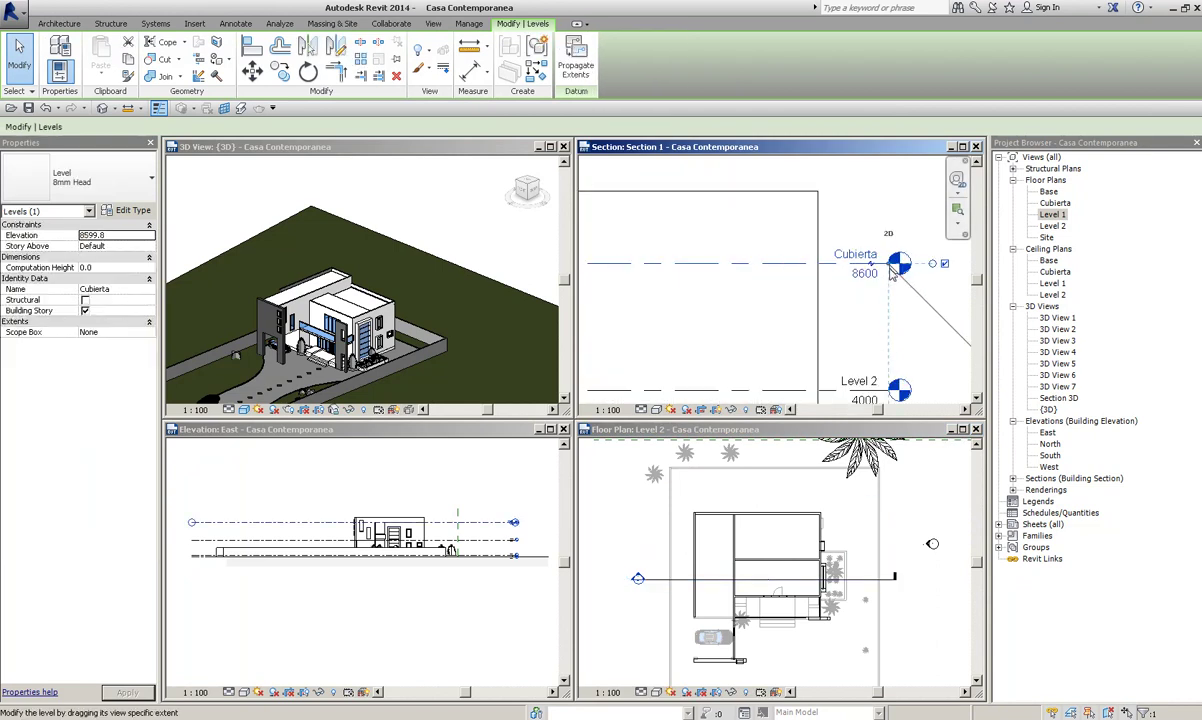
scroll(890, 266, down, 1)
scroll(773, 272, down, 1)
scroll(773, 272, down, 1)
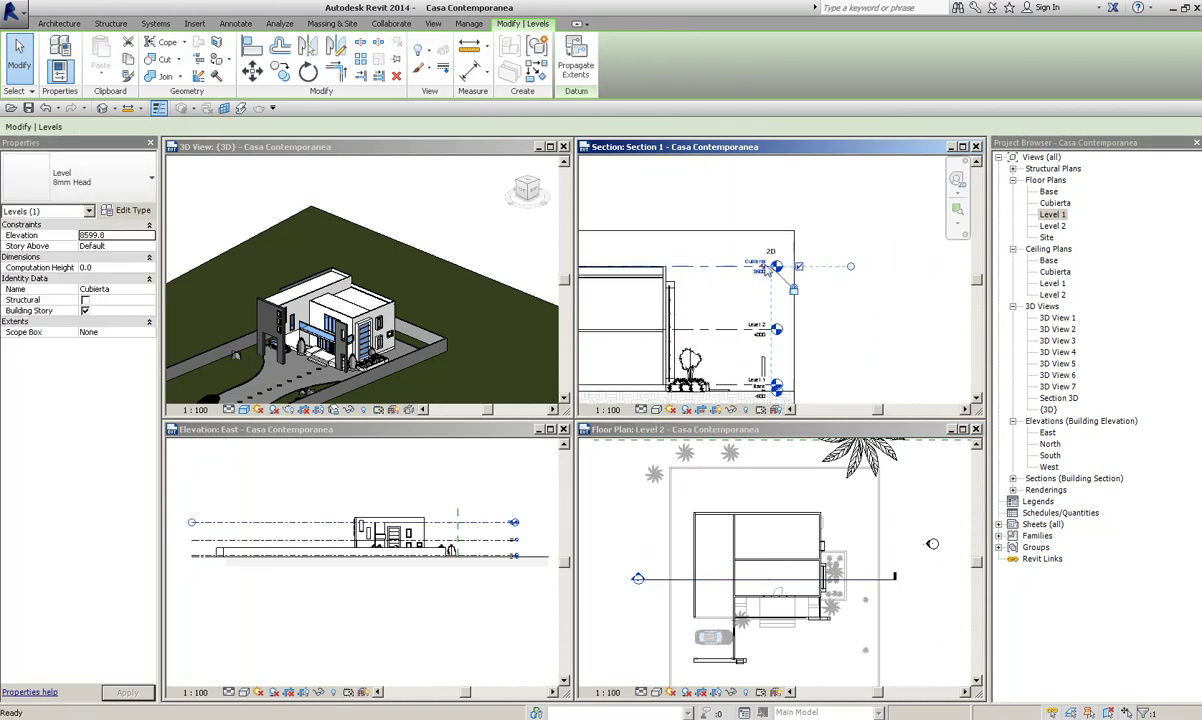
key(Escape)
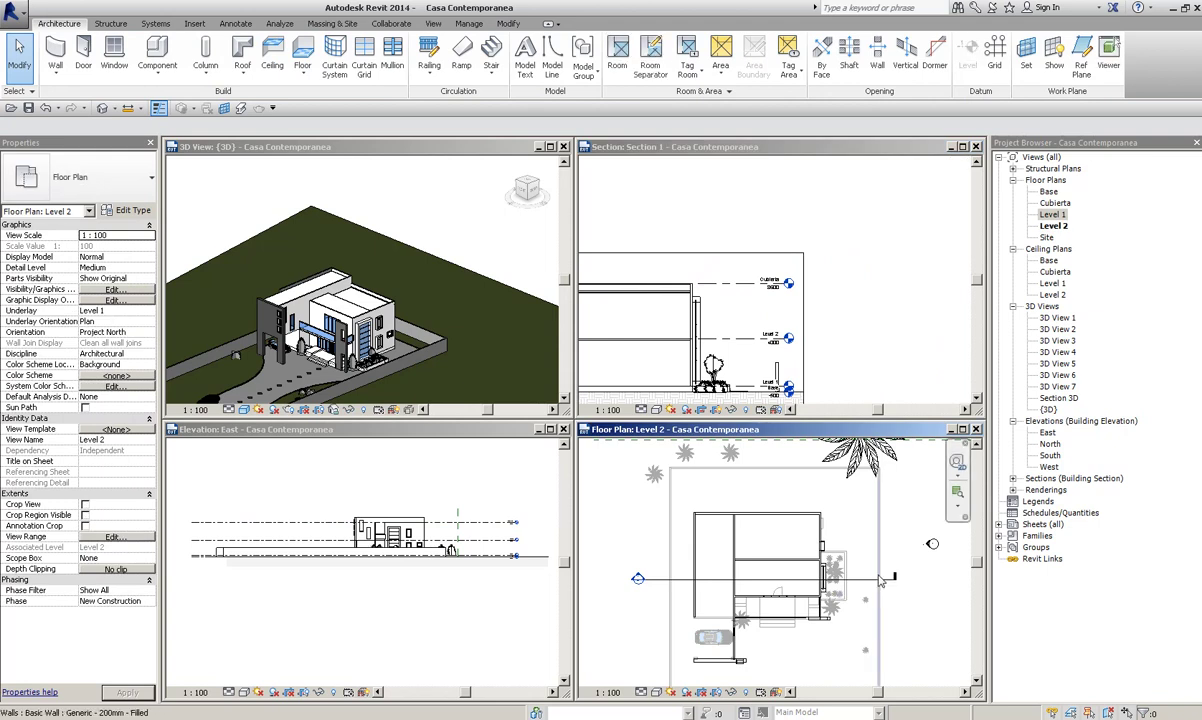
Deepen Section 1's view depth from the Level 2 plan and extend the Cubierta level line rightward
click(836, 578)
drag(897, 535, 913, 556)
click(822, 345)
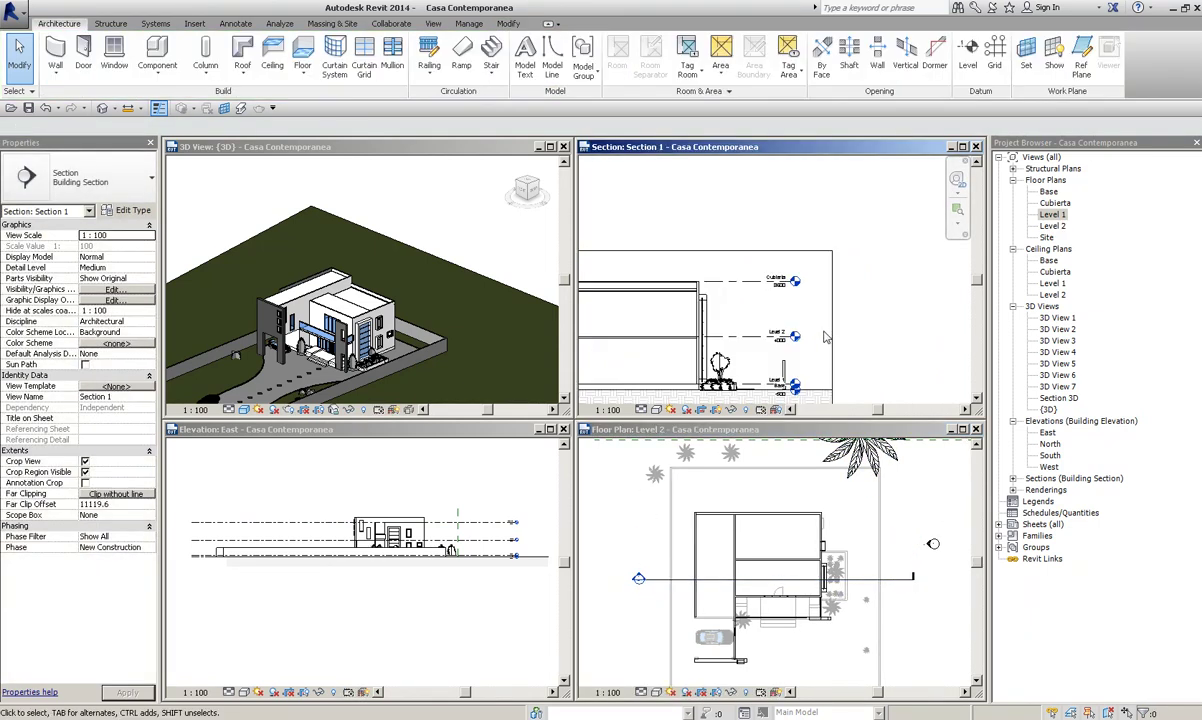
click(782, 289)
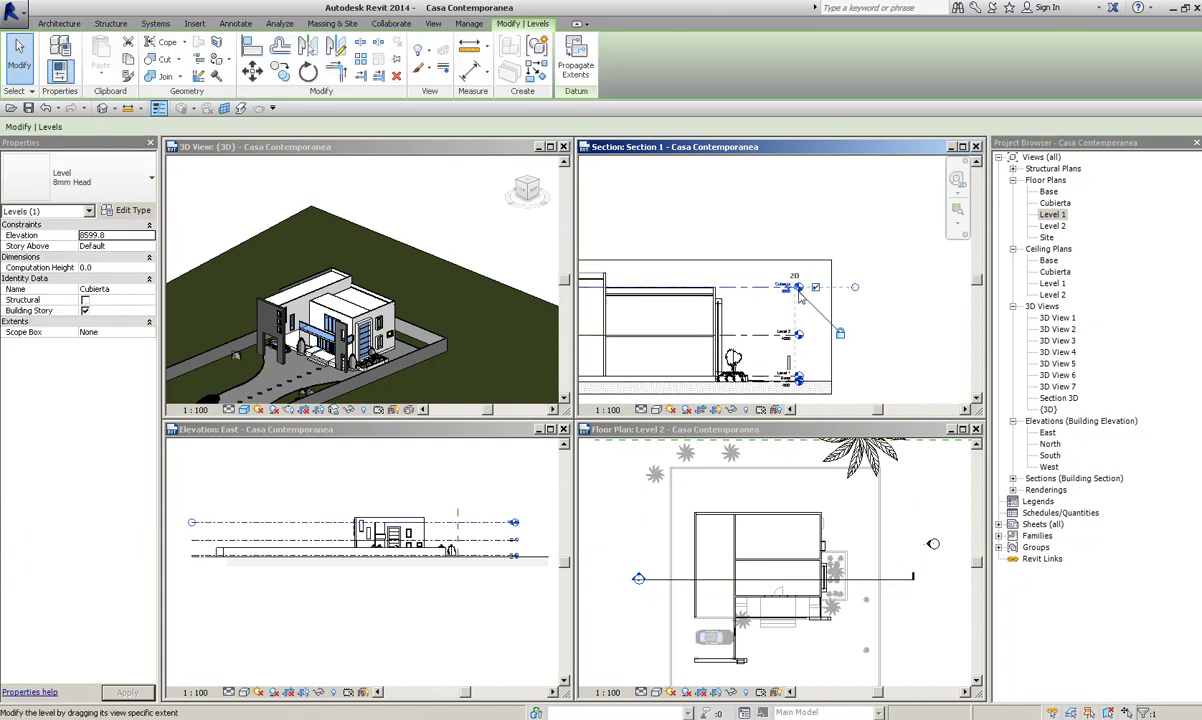
drag(800, 297, 815, 295)
click(786, 240)
Zoom the section and bring up its view scale choices
scroll(768, 370, up, 2)
scroll(768, 370, up, 2)
scroll(768, 370, up, 2)
scroll(880, 350, up, 2)
scroll(905, 345, down, 2)
click(610, 410)
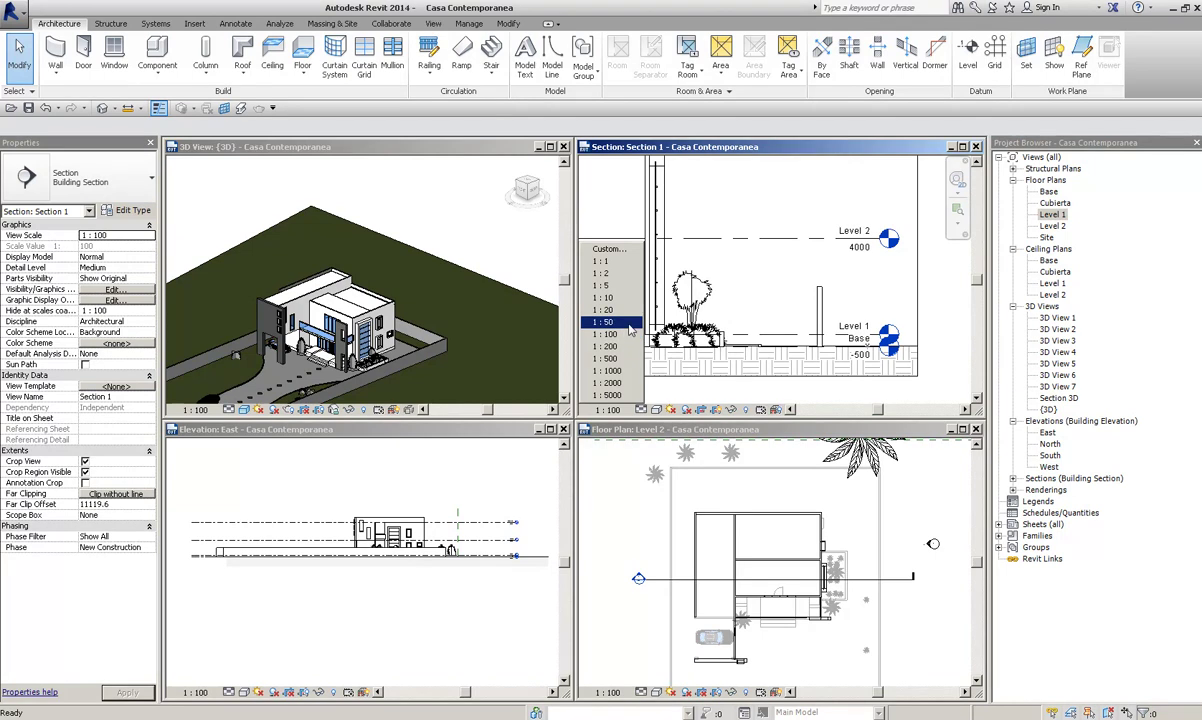
Set Section 1 to 1:50 scale and maximize the section view
click(629, 324)
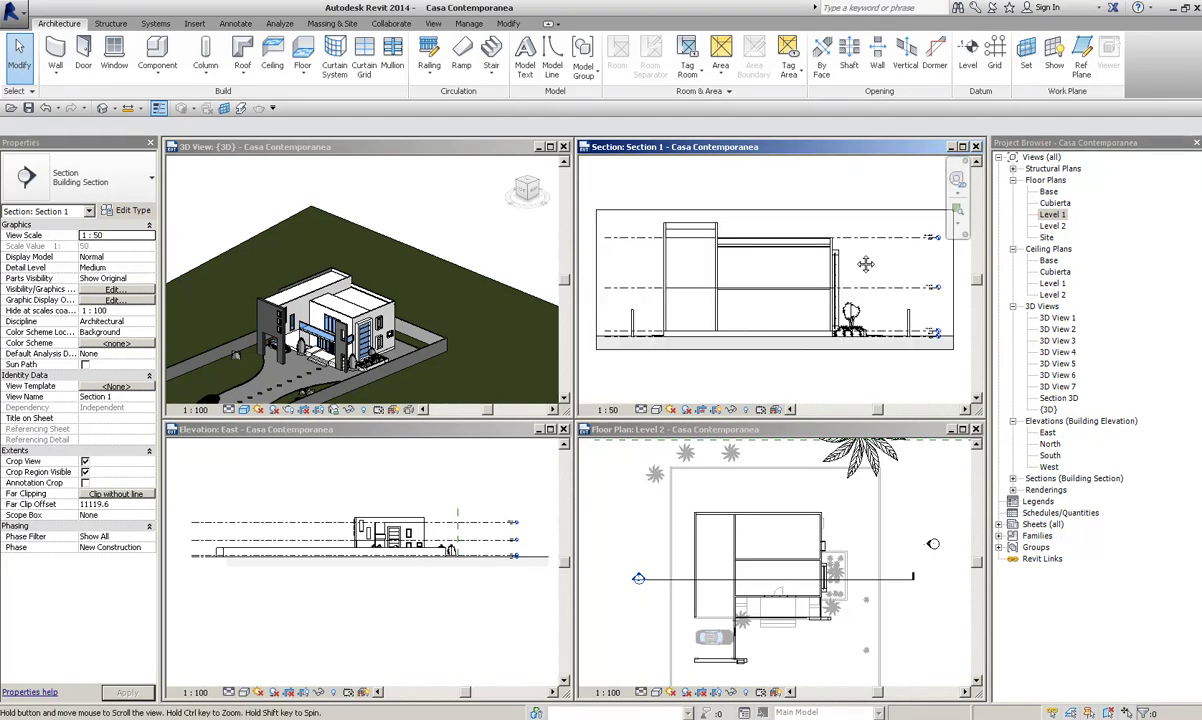
double_click(651, 148)
scroll(593, 352, up, 2)
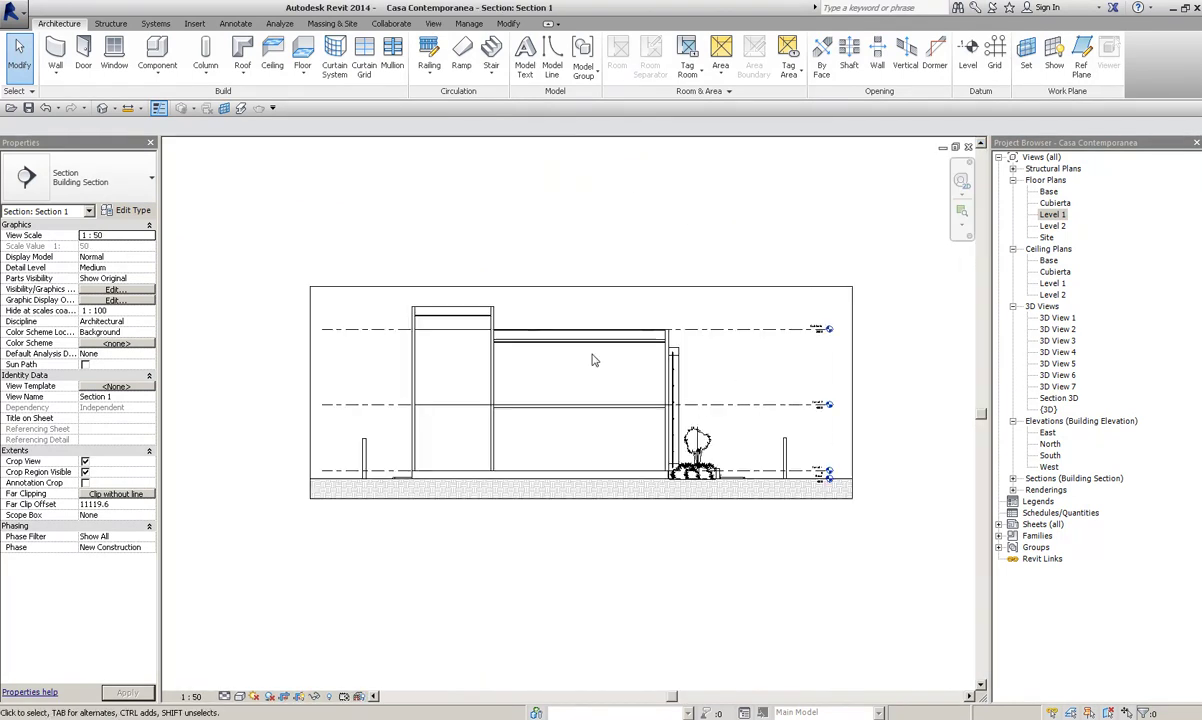
click(790, 321)
scroll(840, 320, up, 3)
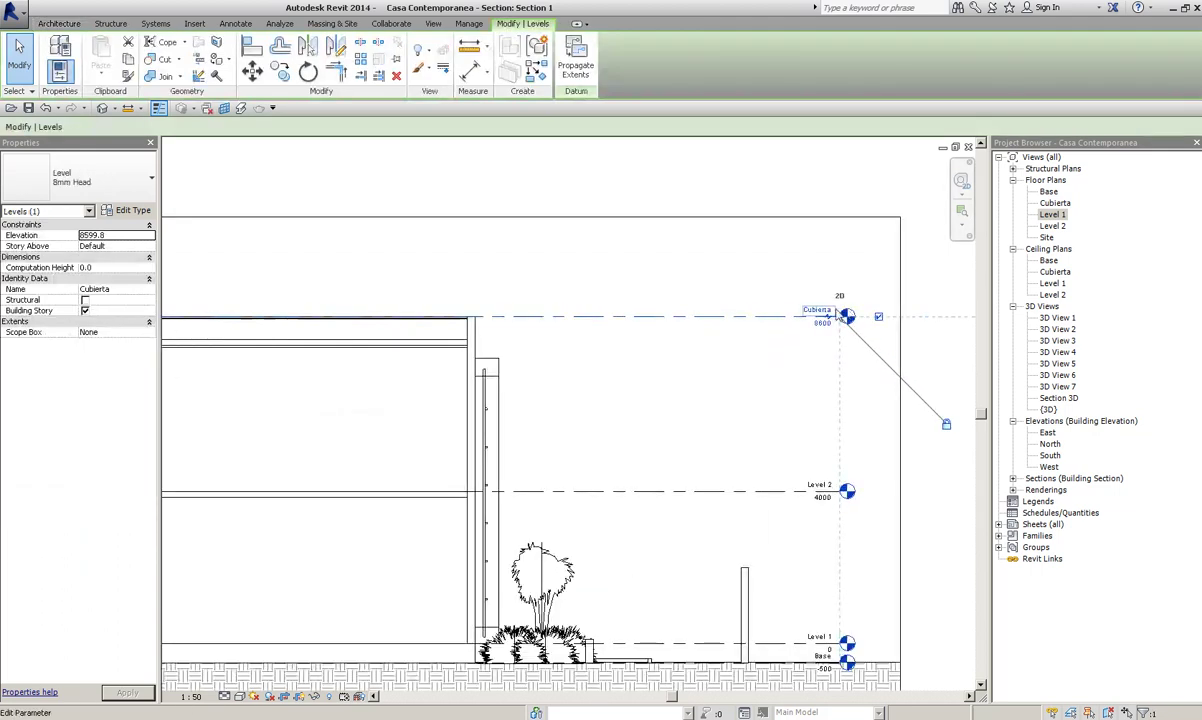
scroll(840, 320, up, 3)
scroll(858, 400, down, 3)
scroll(858, 400, down, 2)
Drag Section 1's crop region bottom edge down to show more ground
click(703, 411)
click(641, 325)
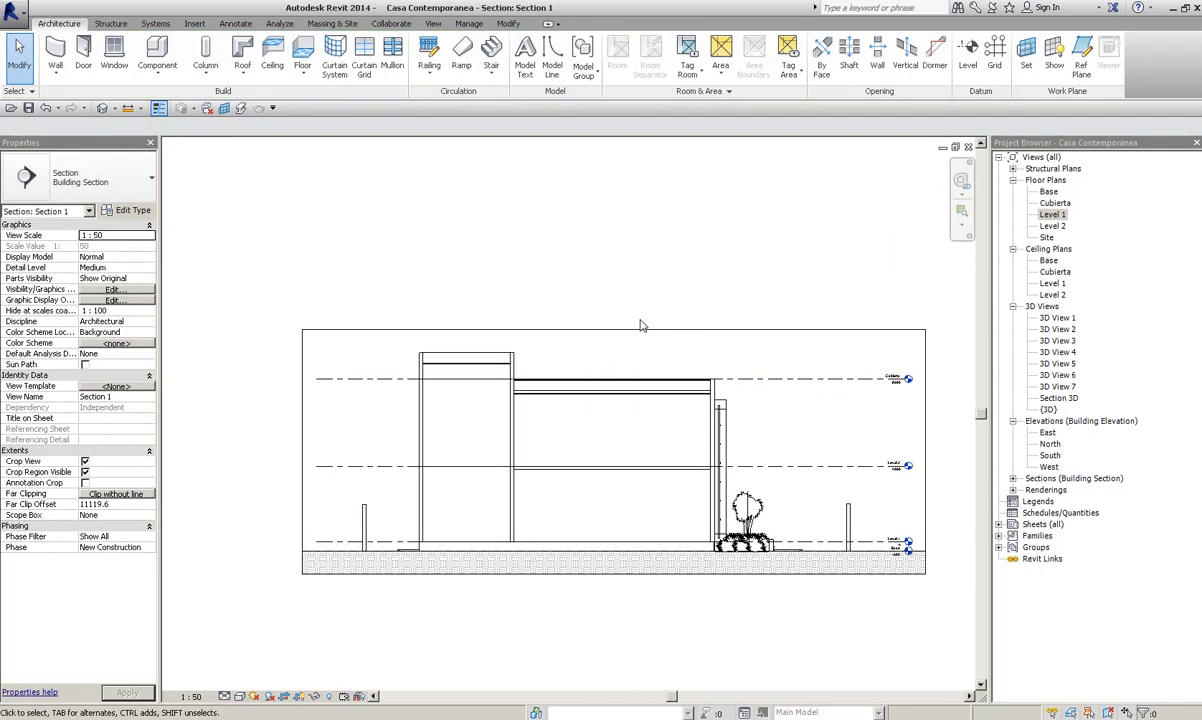
click(421, 331)
scroll(421, 331, down, 2)
click(585, 308)
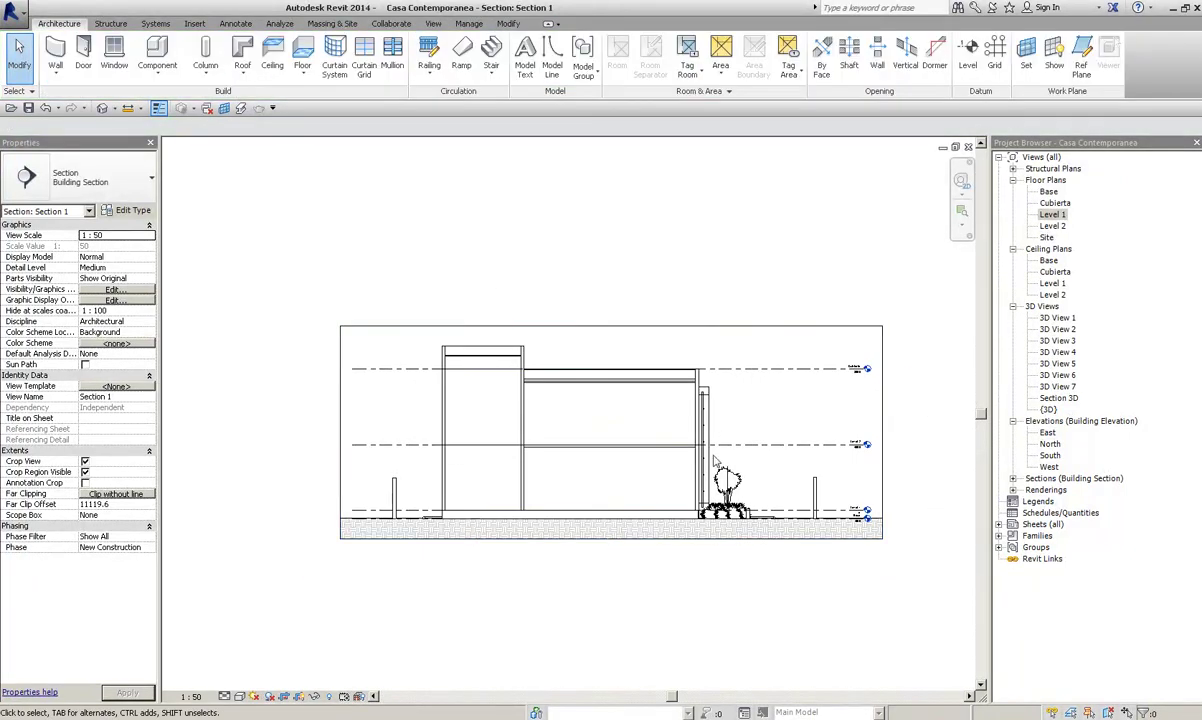
click(594, 544)
drag(611, 538, 611, 567)
key(Escape)
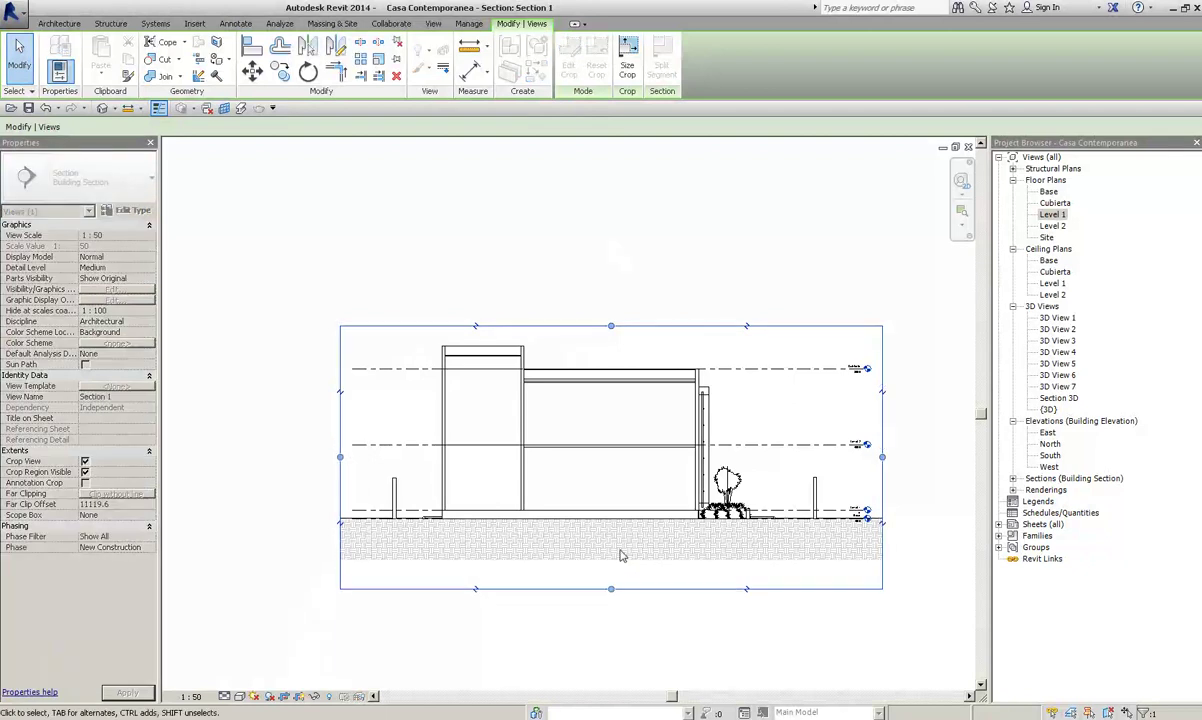
Box-select several groups of walls and elements in the section, then clear the selection
scroll(535, 443, up, 2)
scroll(432, 372, down, 2)
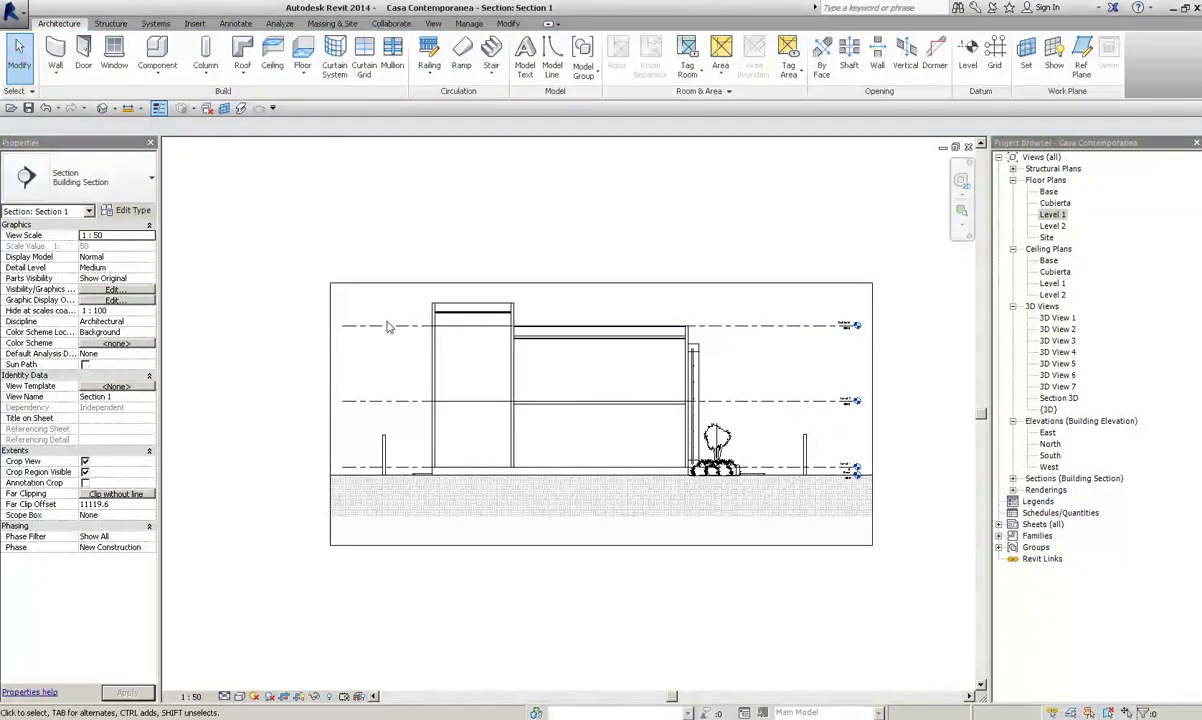
drag(315, 305, 416, 606)
drag(485, 185, 692, 606)
mouse_move(758, 181)
mouse_down()
mouse_move(925, 198)
mouse_move(711, 518)
mouse_up()
key(Escape)
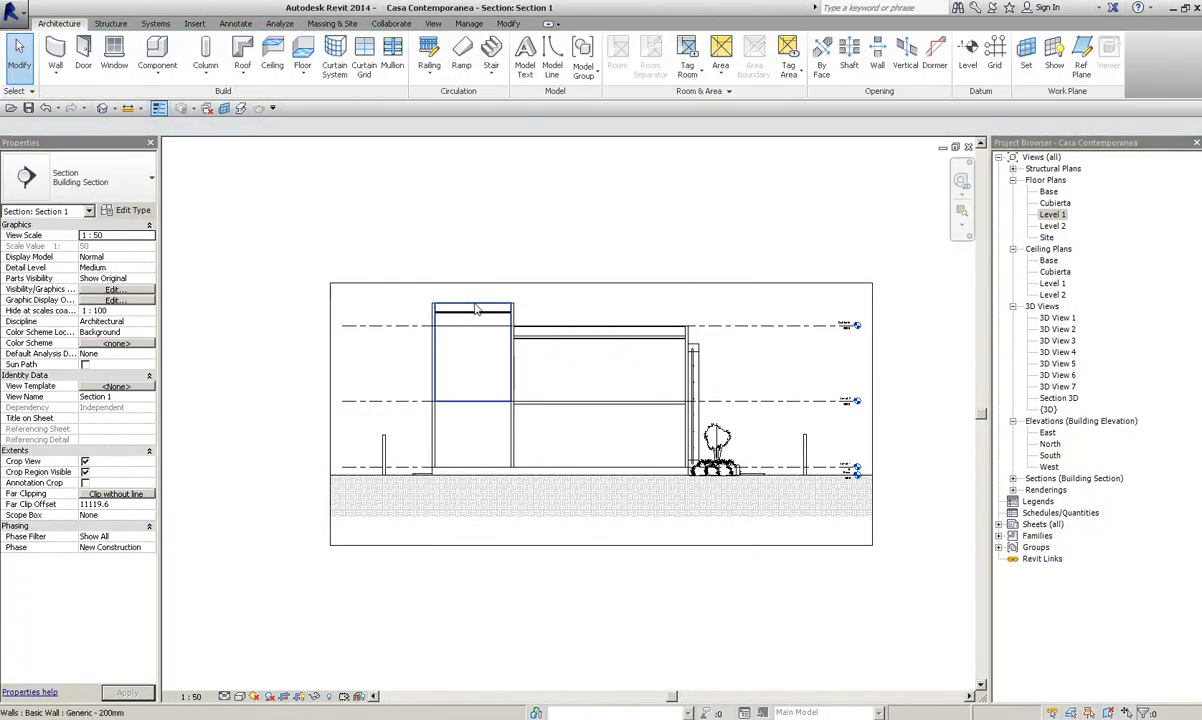
Pan the section up and right, then return to the four tiled views
scroll(600, 305, up, 2)
scroll(628, 351, down, 2)
scroll(625, 349, up, 2)
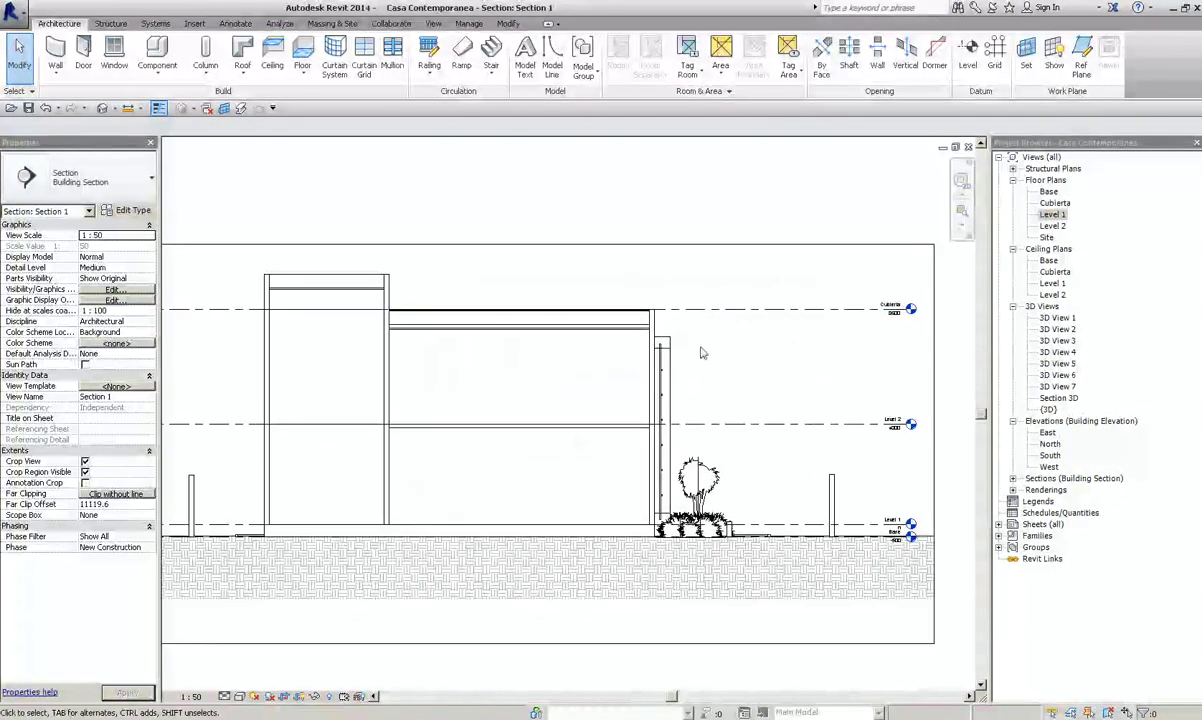
scroll(625, 349, down, 1)
middle_drag(828, 287, 917, 255)
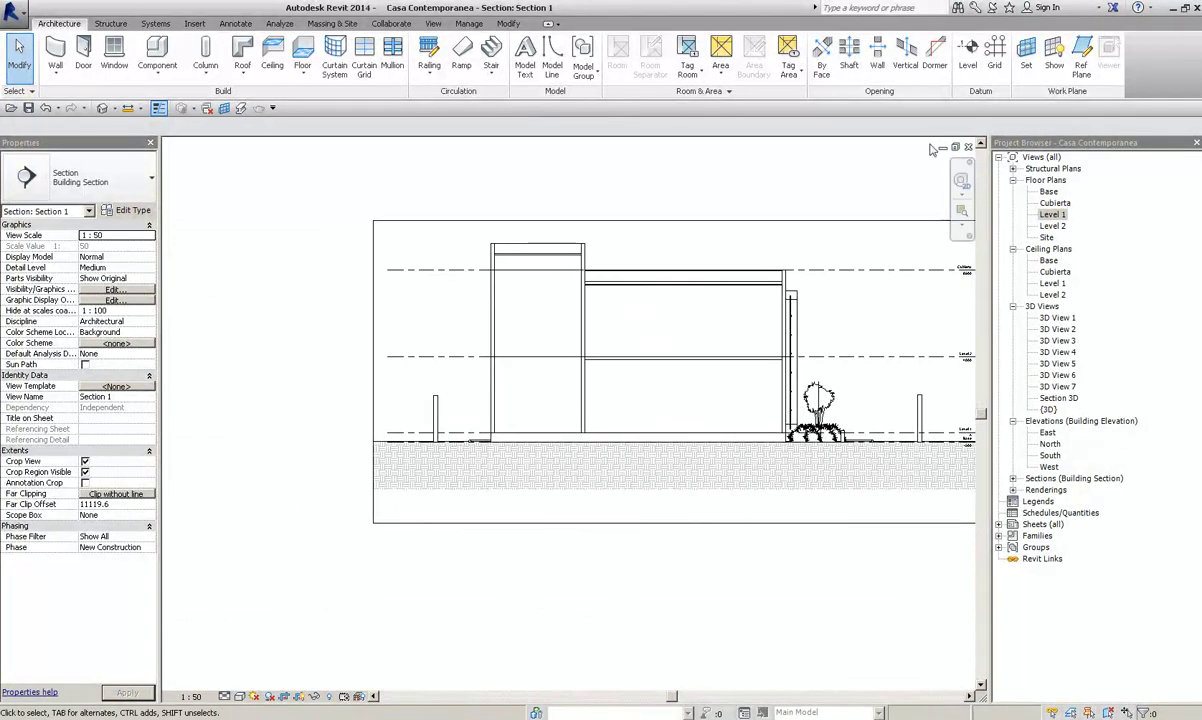
click(957, 147)
Pan the 3D view to shift the house up, then add and open new sheet A101
click(339, 246)
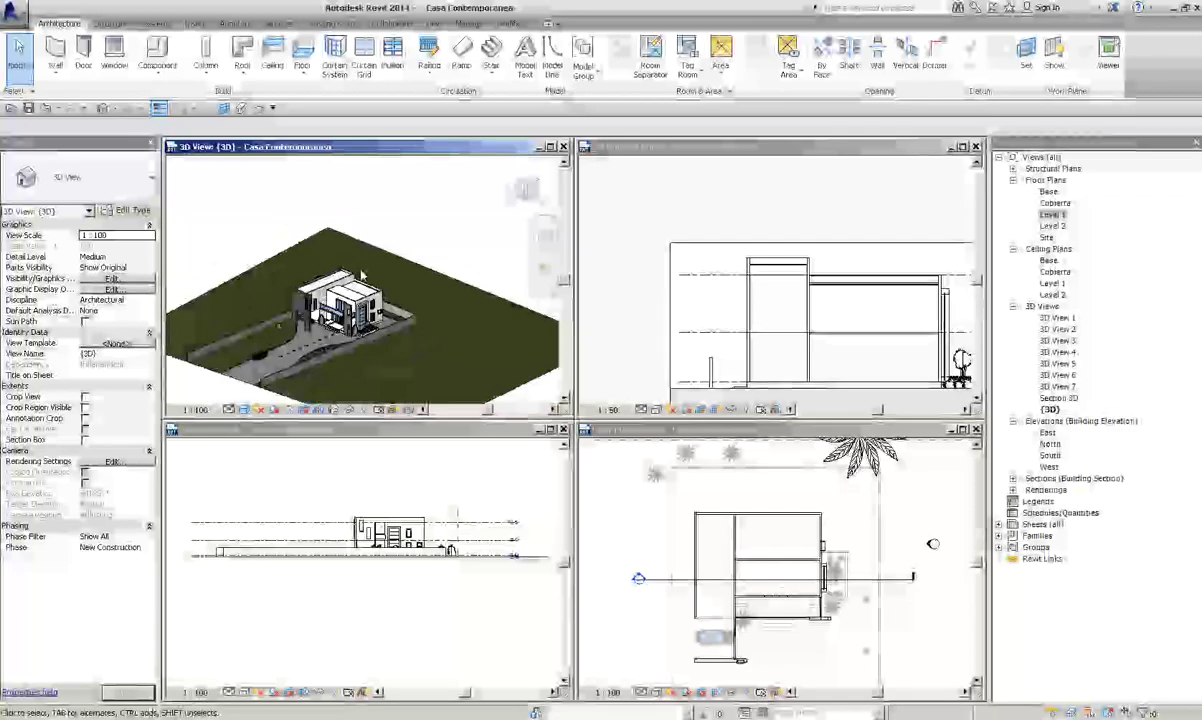
scroll(482, 262, up, 1)
scroll(482, 262, up, 2)
scroll(482, 262, up, 2)
middle_drag(482, 262, 497, 200)
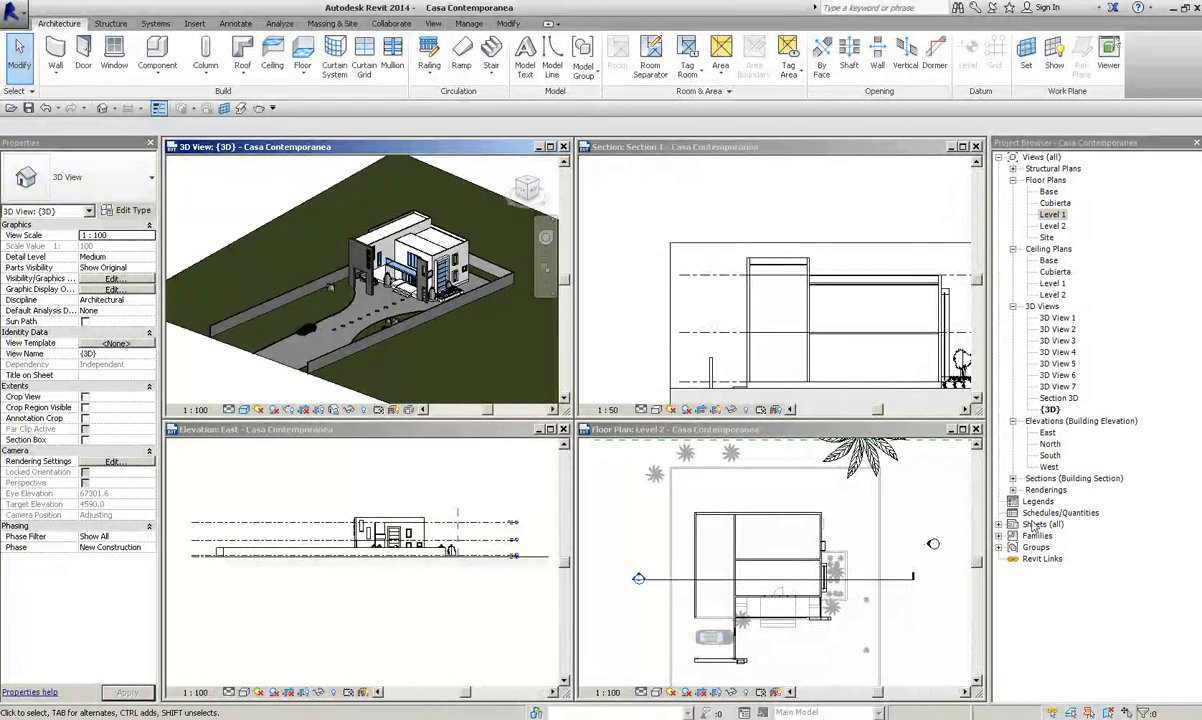
click(1035, 524)
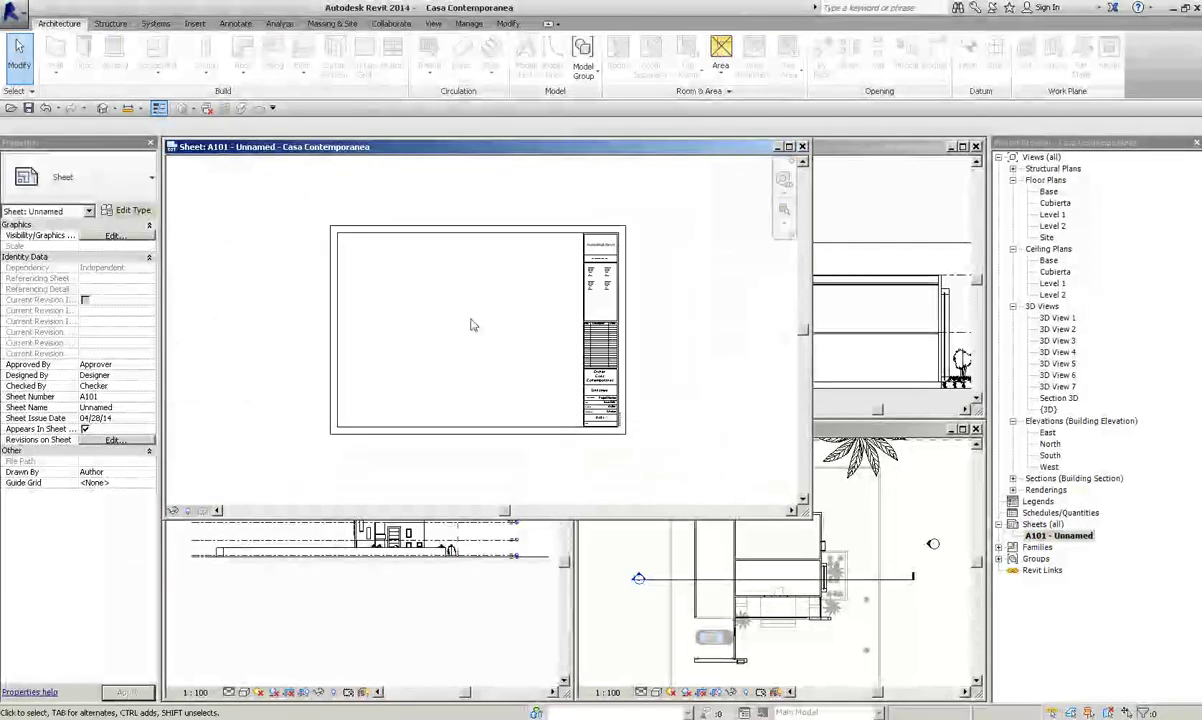
Close the Section 1 window and expand Sections in the Project Browser to pick Section 1
click(811, 178)
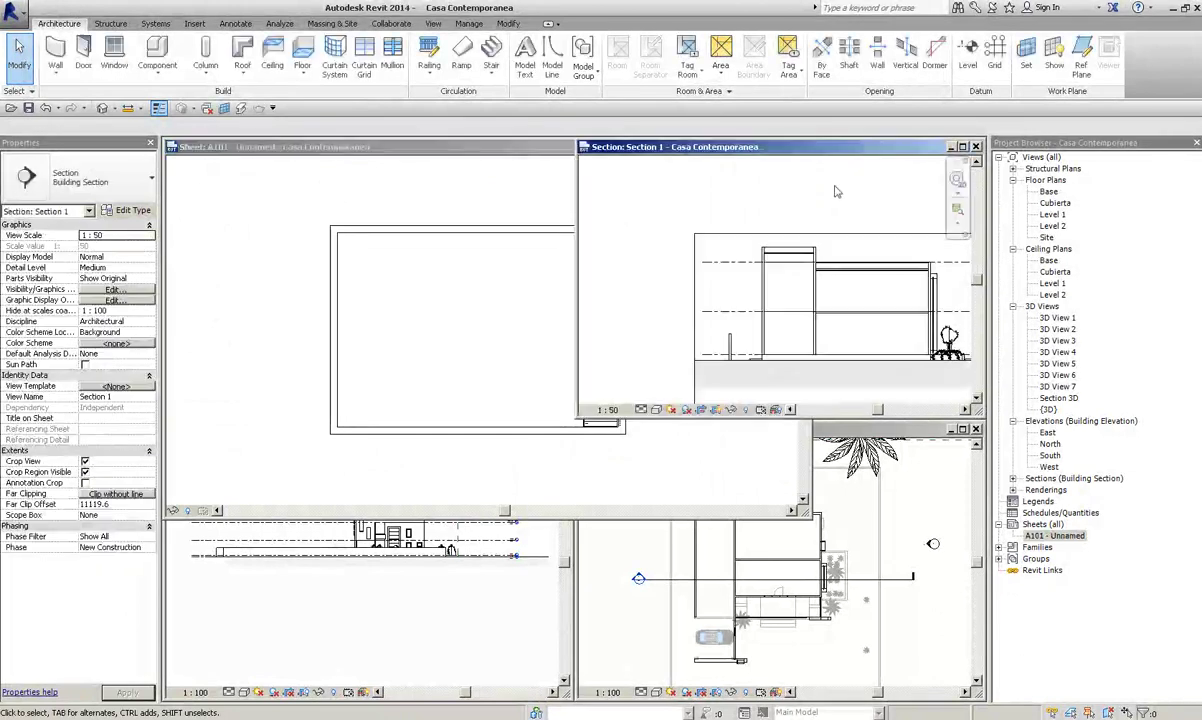
click(975, 147)
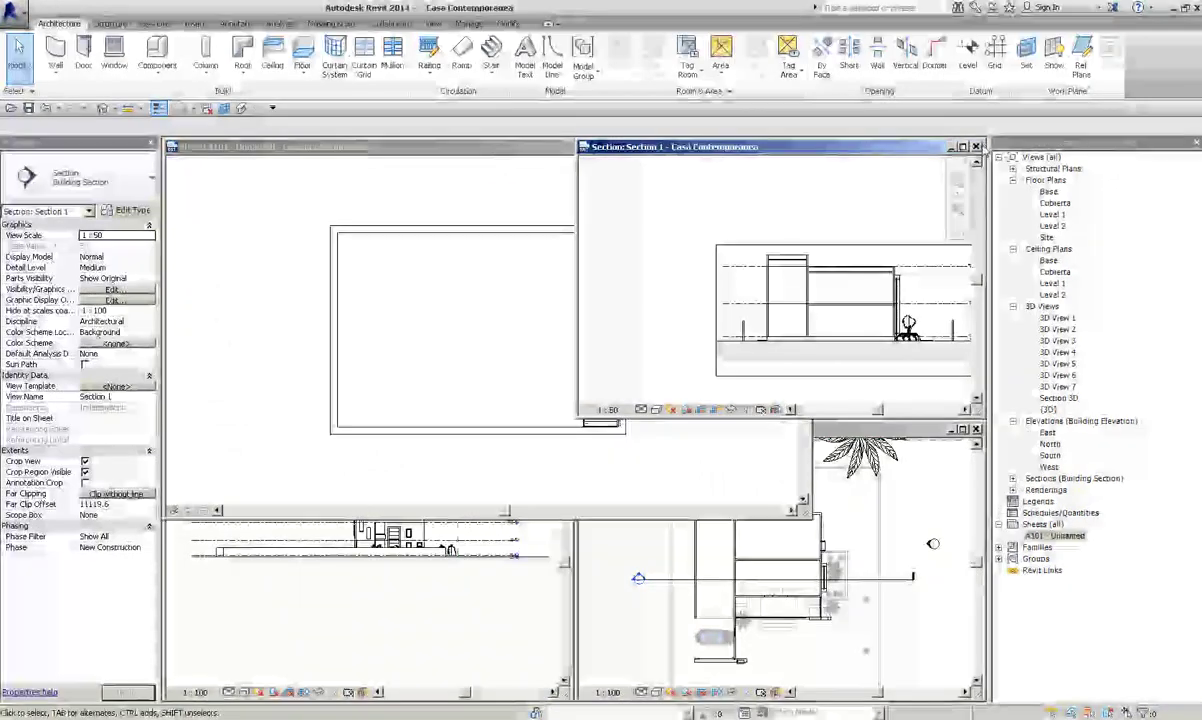
click(1050, 340)
click(1013, 306)
click(1013, 249)
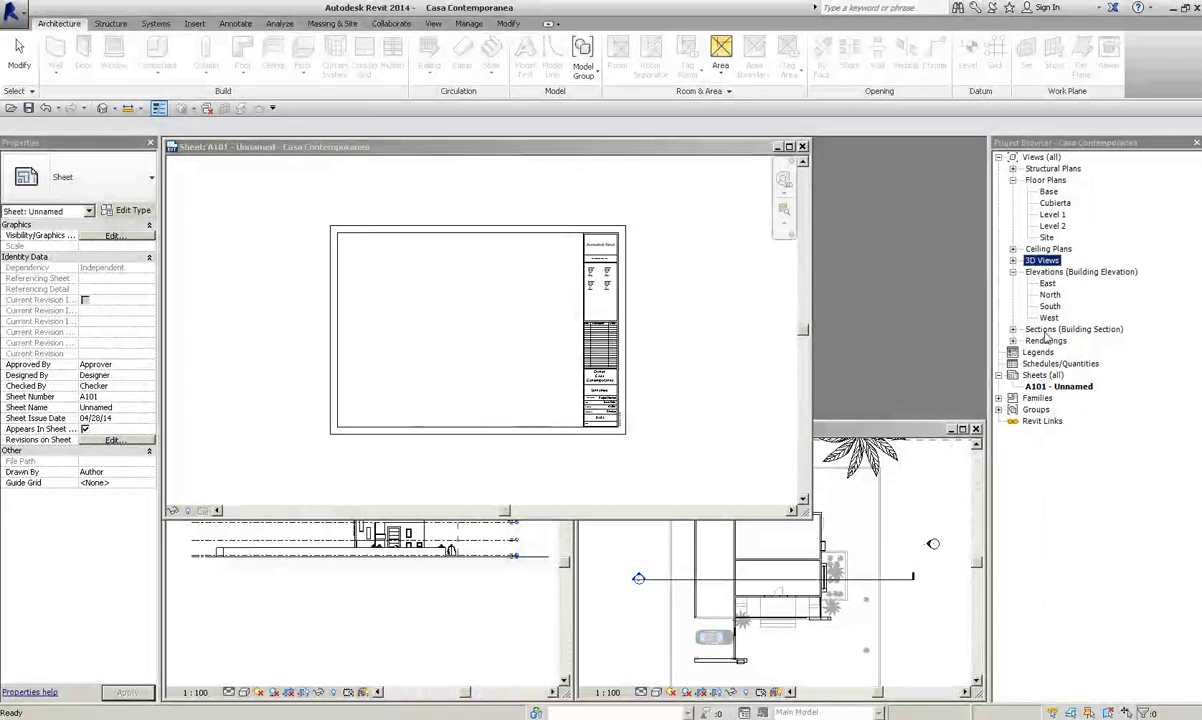
double_click(1048, 330)
click(1056, 341)
Drag Section 1 onto sheet A101 and place its viewport
drag(435, 350, 396, 316)
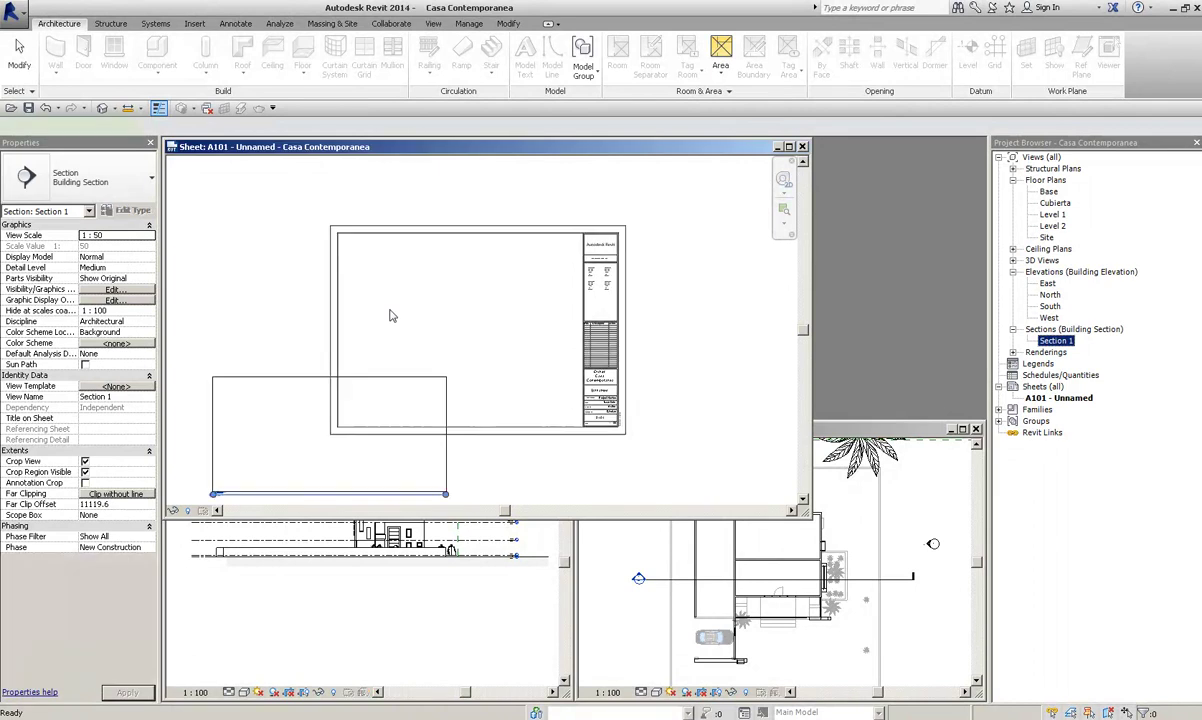
scroll(465, 302, up, 3)
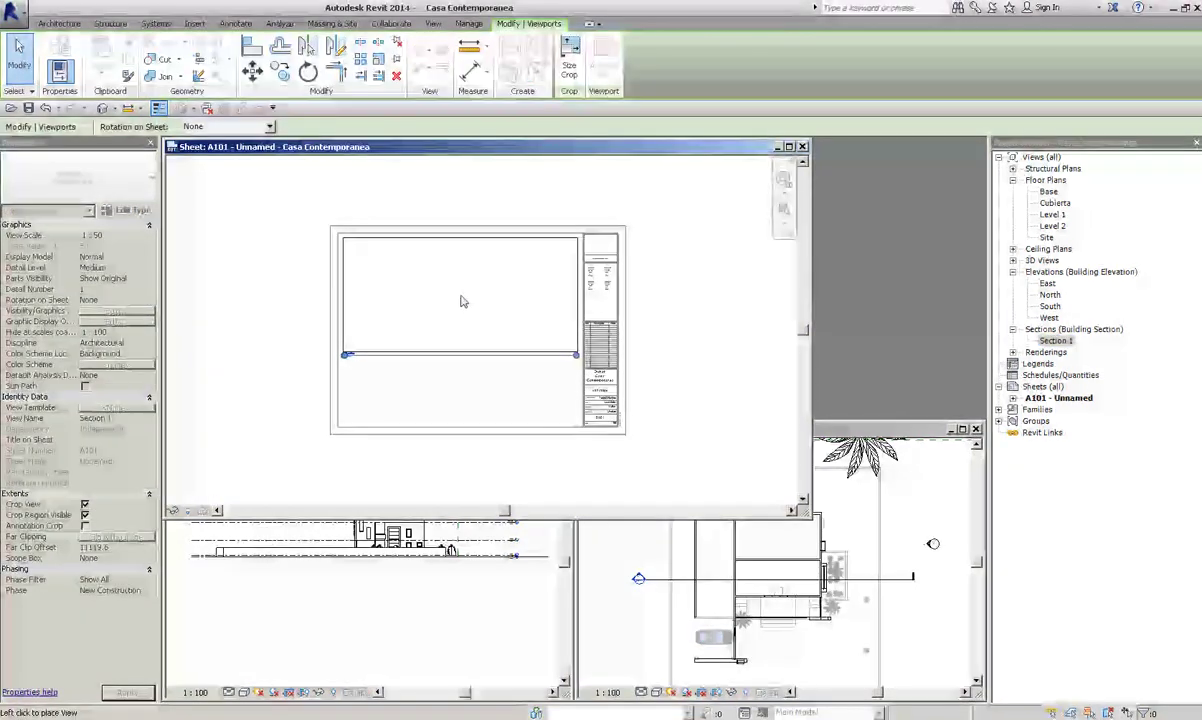
click(461, 300)
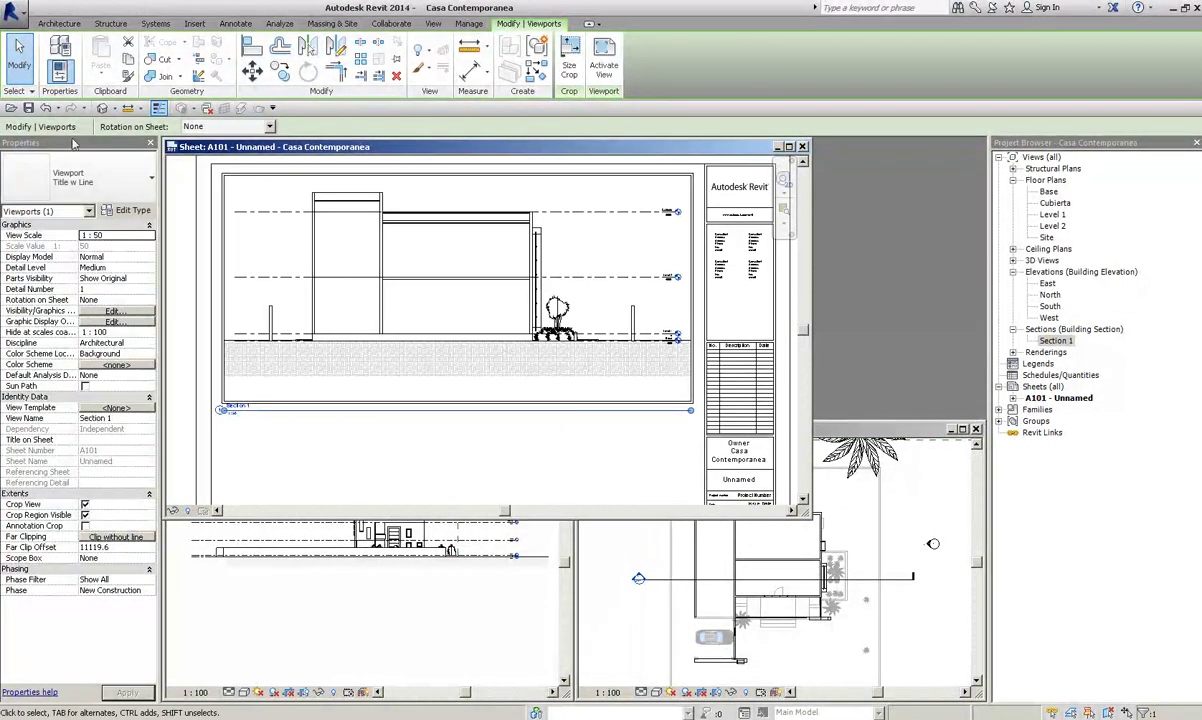
key(Escape)
scroll(340, 267, down, 3)
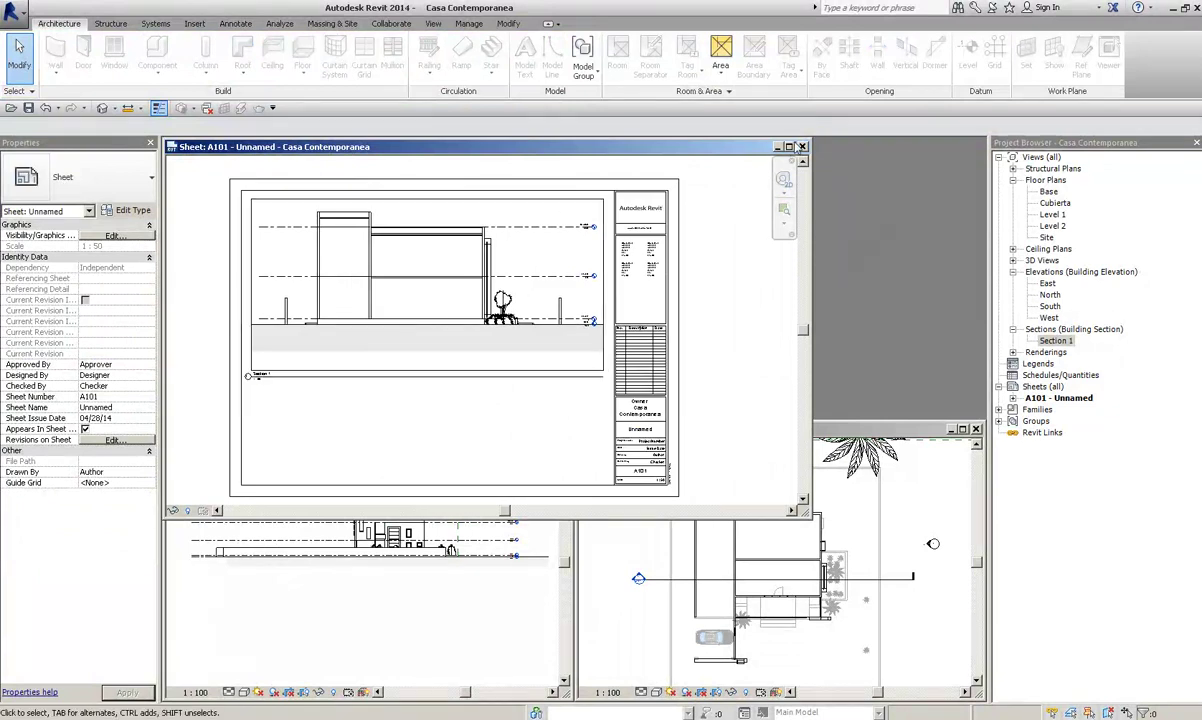
Maximize sheet A101, zoom around it, and select then deselect the title block
click(789, 146)
scroll(587, 242, up, 2)
scroll(402, 357, up, 1)
scroll(628, 379, up, 1)
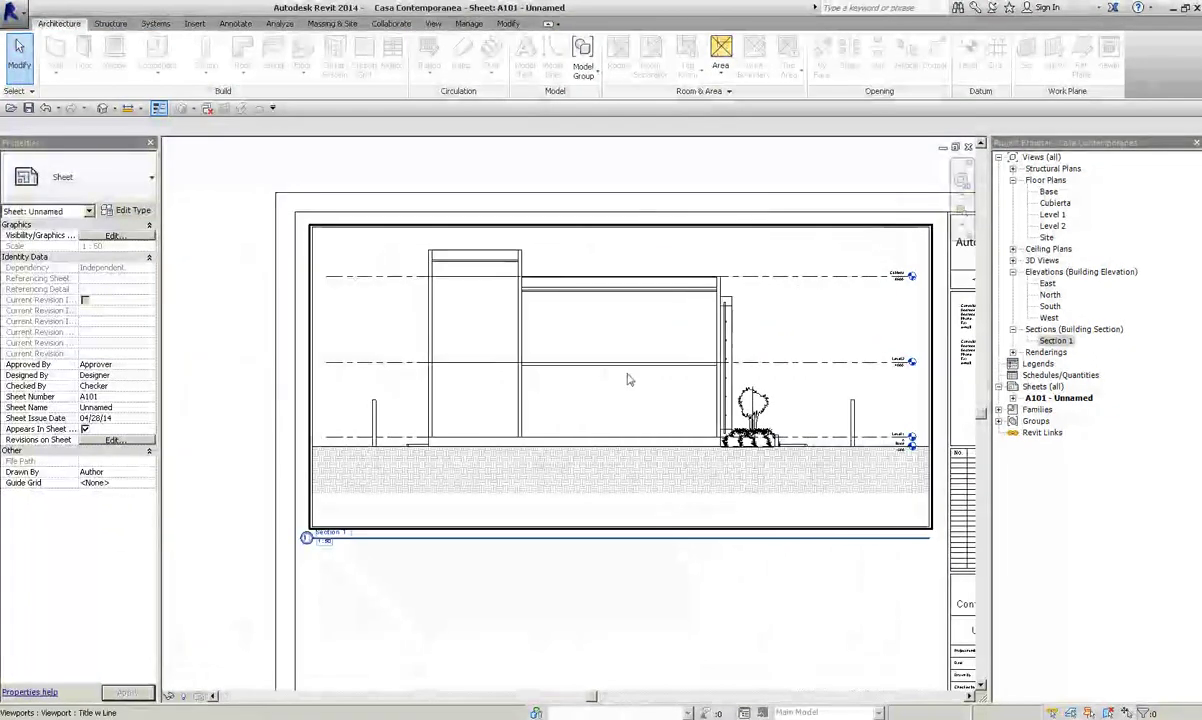
scroll(628, 379, down, 1)
scroll(785, 293, up, 1)
scroll(785, 293, up, 1)
scroll(785, 293, up, 1)
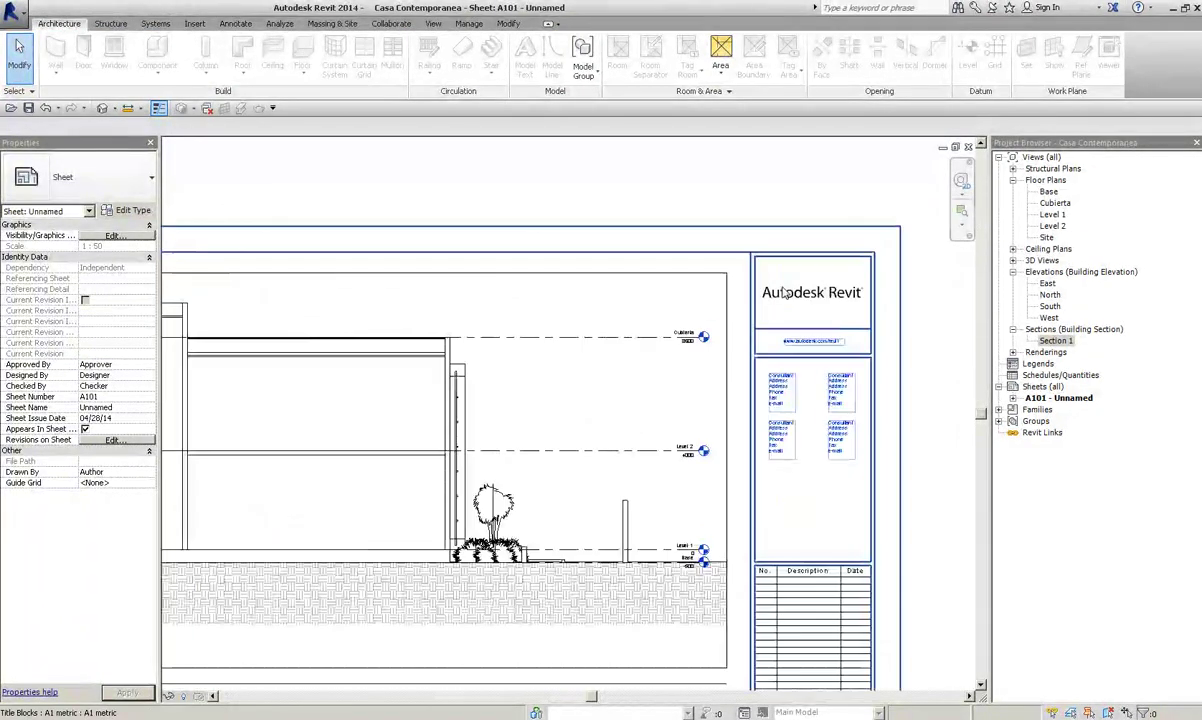
scroll(785, 293, down, 1)
scroll(913, 394, down, 2)
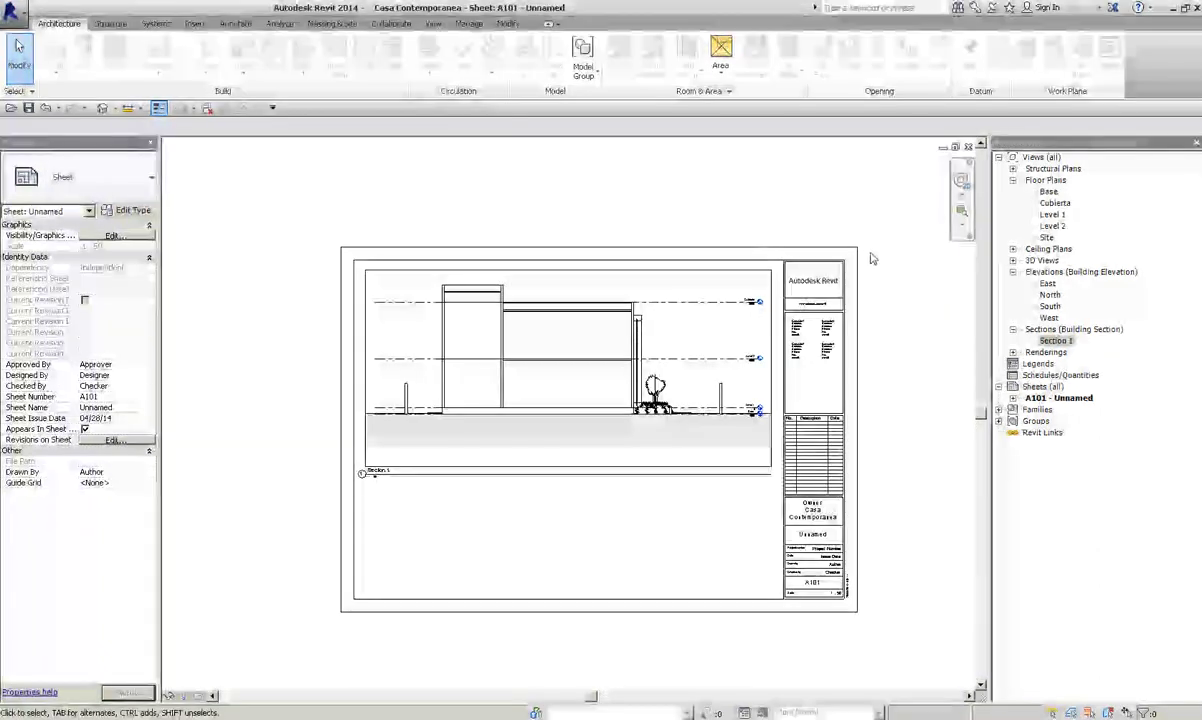
click(857, 272)
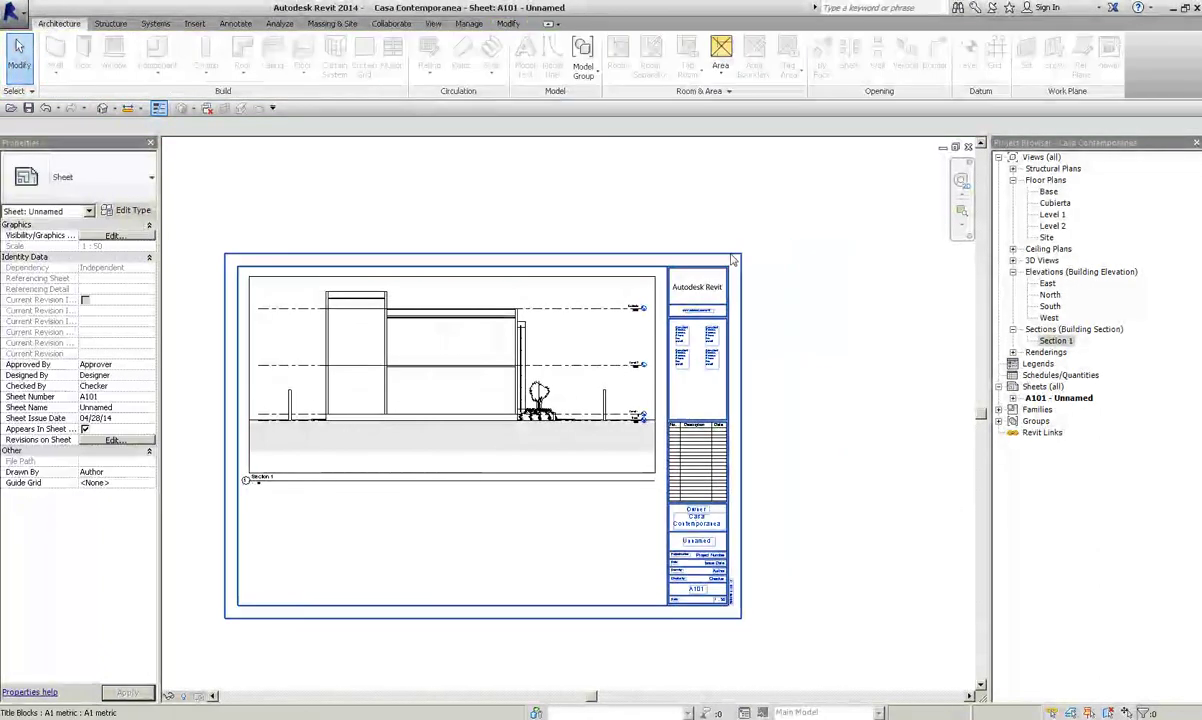
scroll(600, 348, down, 2)
key(Escape)
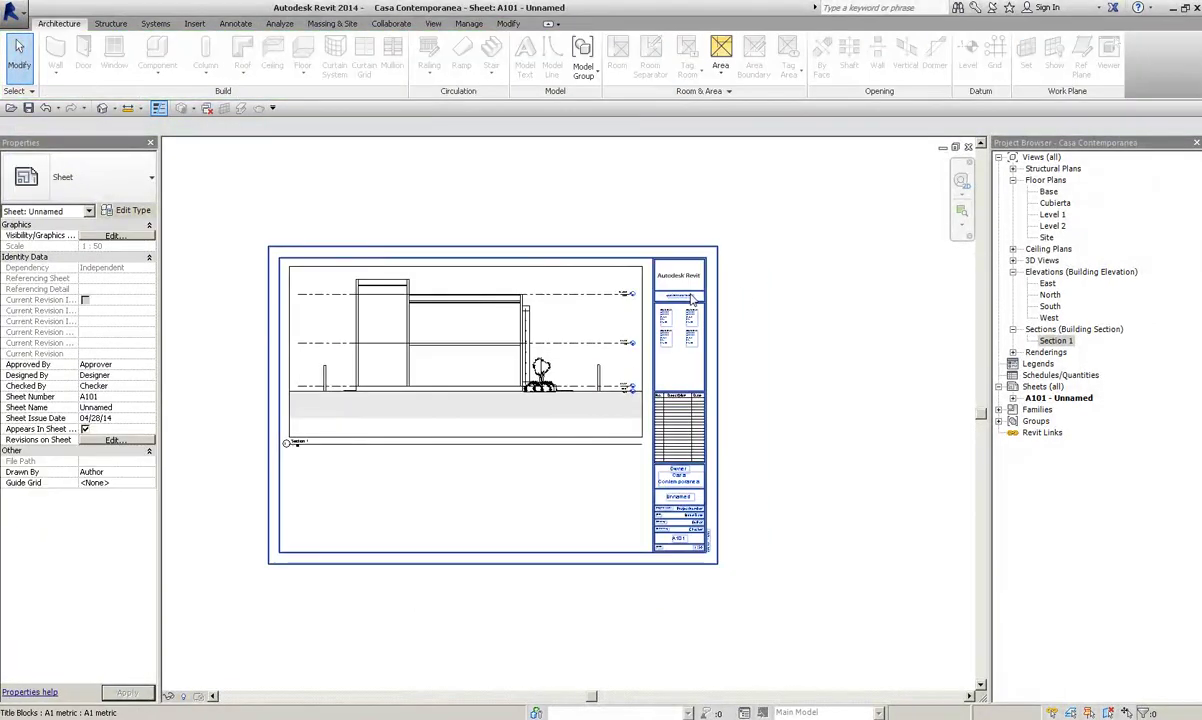
Reselect the title block, then select and deselect the Section 1 viewport
click(725, 296)
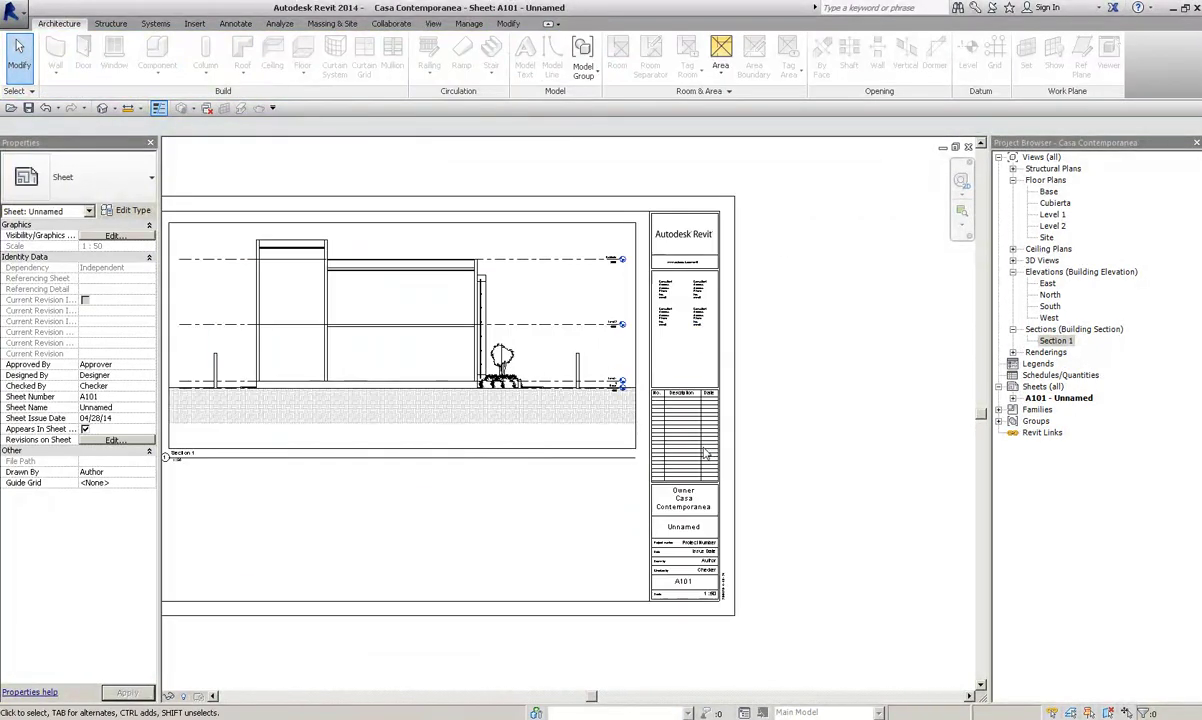
scroll(527, 302, up, 2)
scroll(527, 302, down, 2)
scroll(600, 350, down, 1)
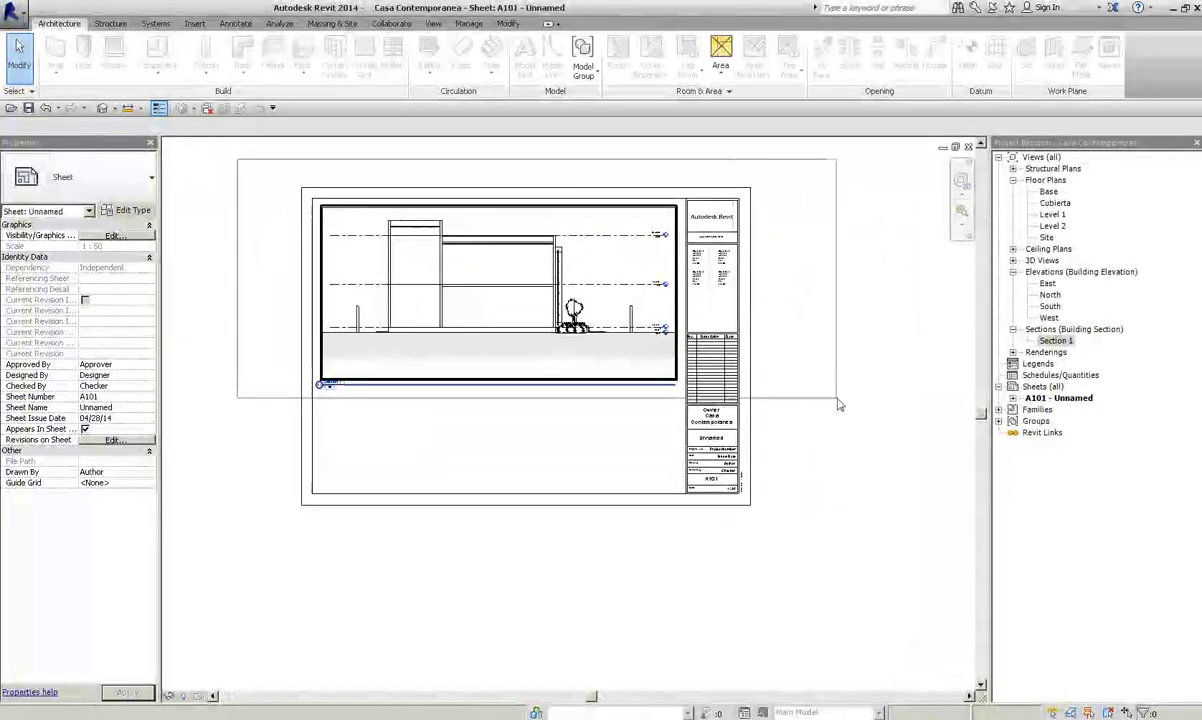
drag(693, 410, 851, 413)
click(220, 373)
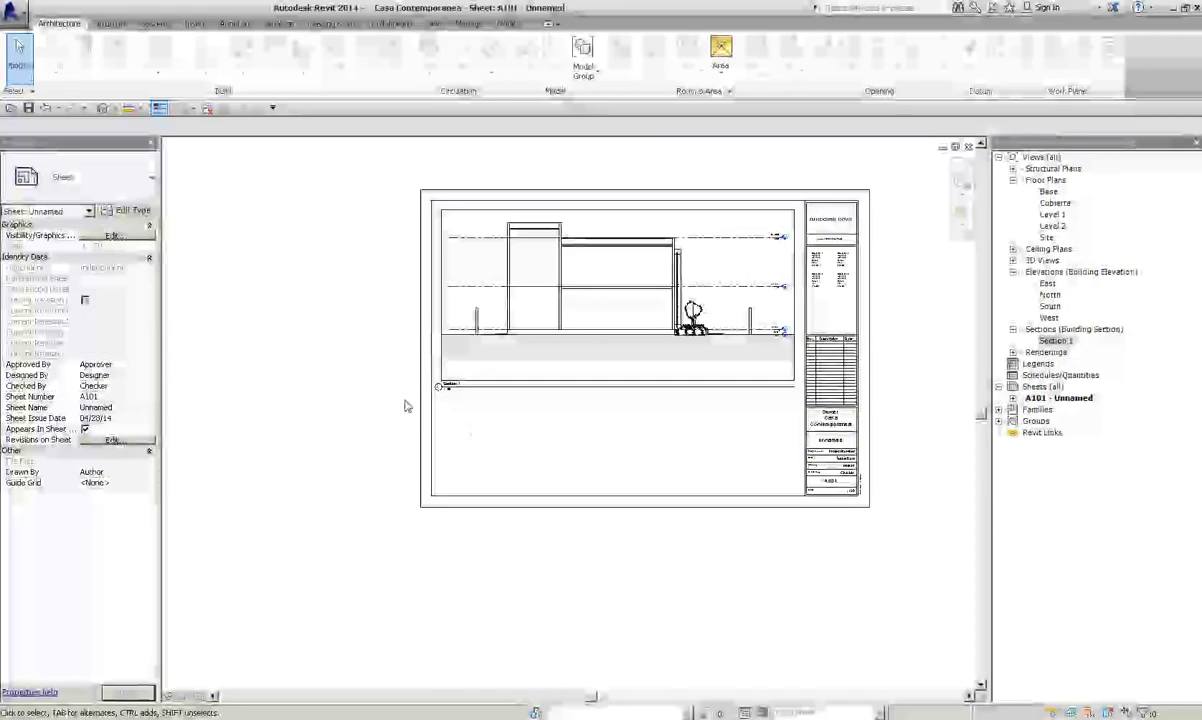
scroll(430, 470, down, 1)
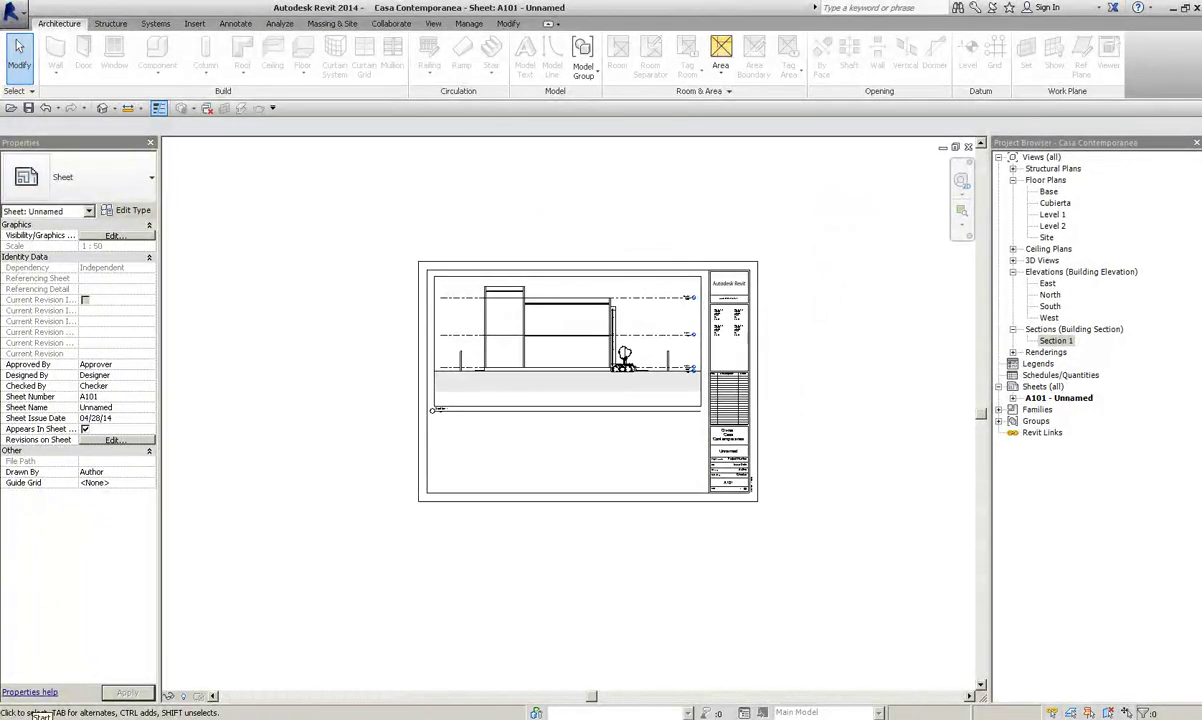
Operate controls at the screen's lower right, then return to Revit and restore down the sheet window
click(1075, 716)
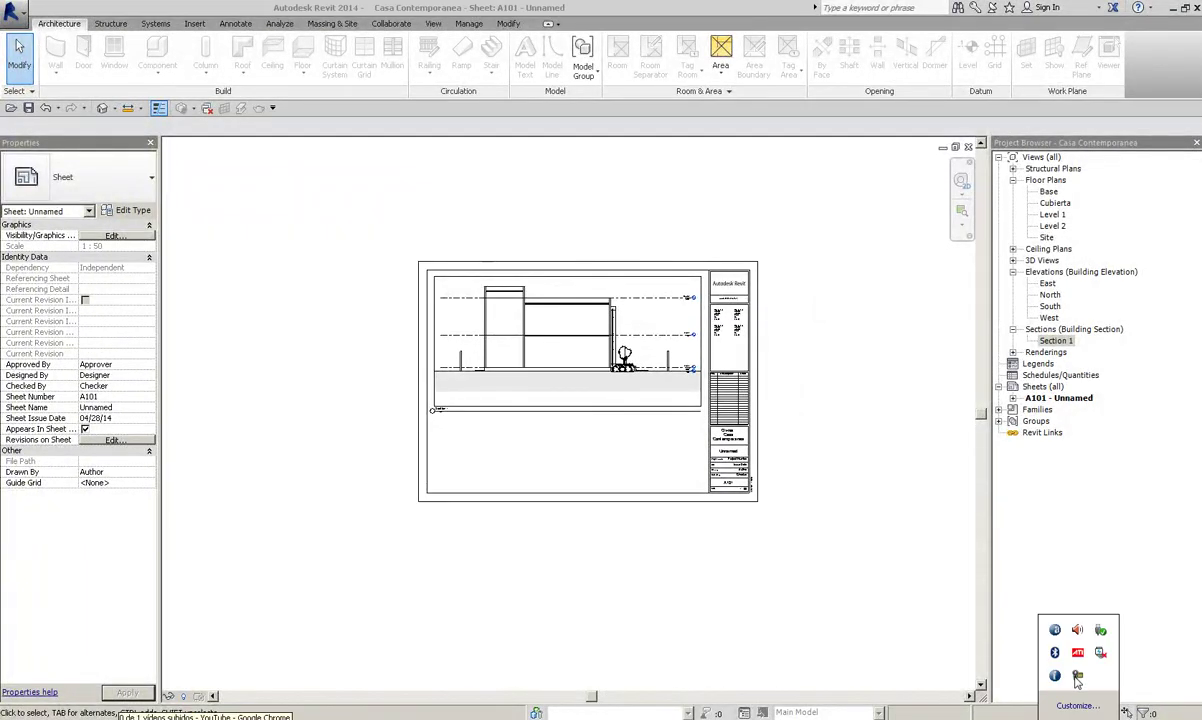
click(1077, 678)
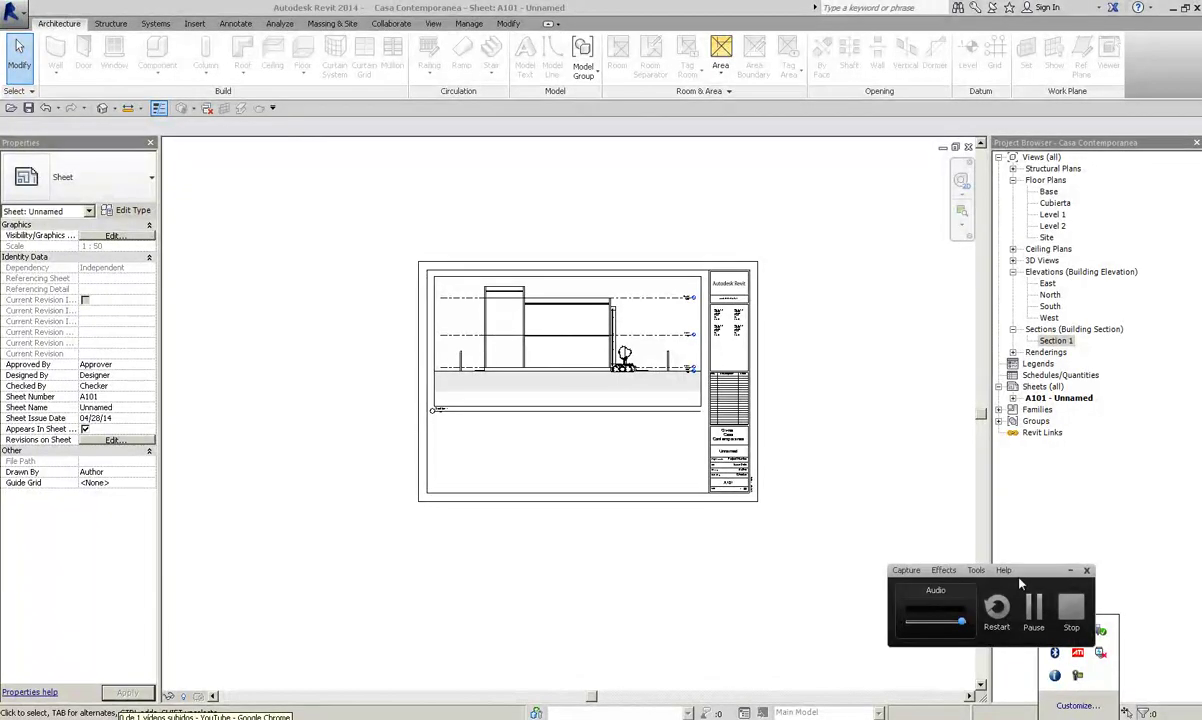
drag(1021, 585, 1167, 613)
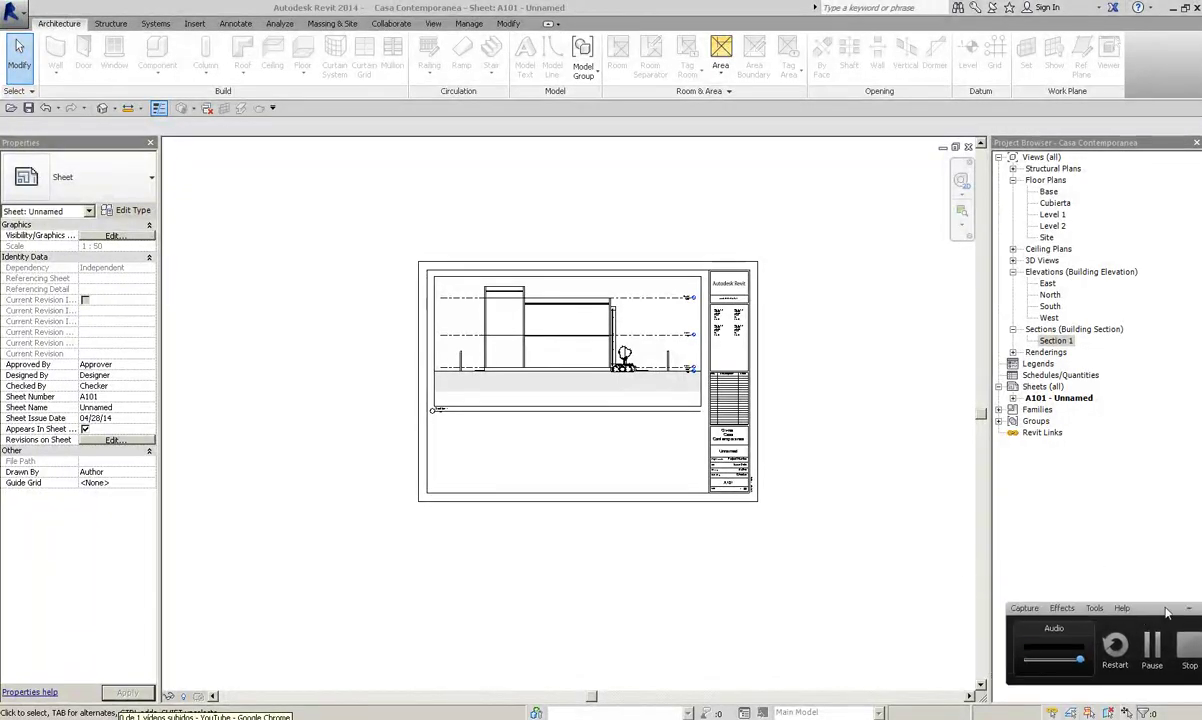
click(606, 414)
scroll(550, 330, up, 3)
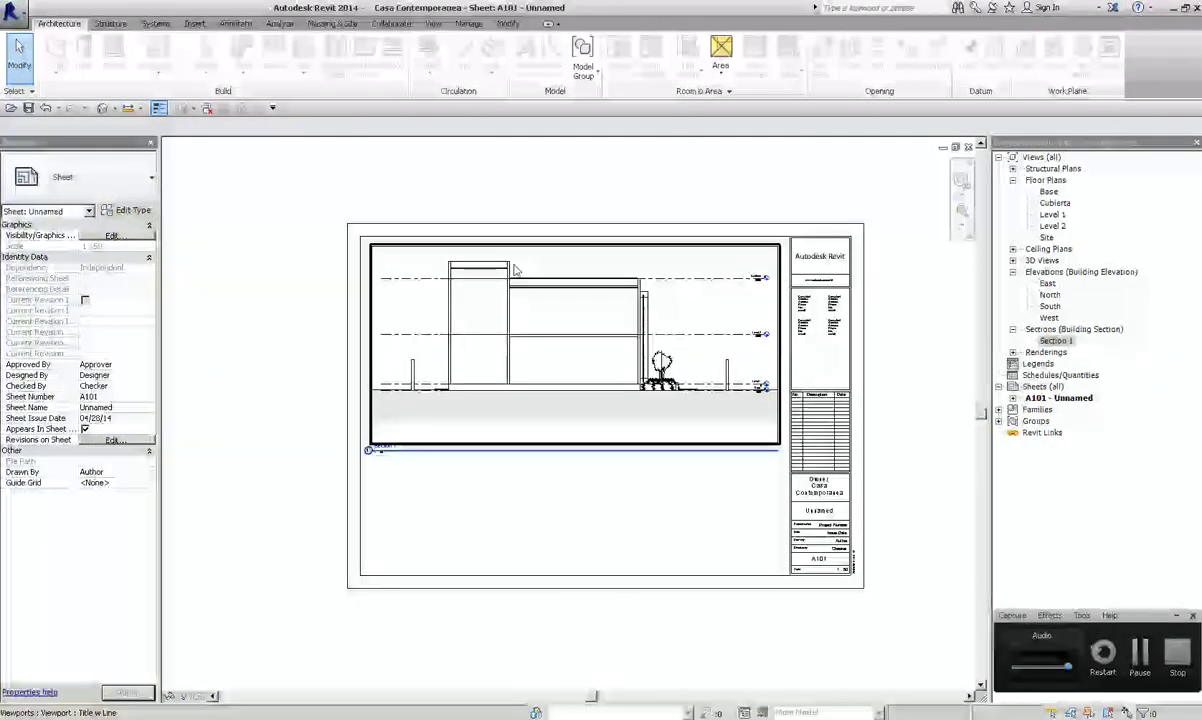
scroll(580, 290, down, 2)
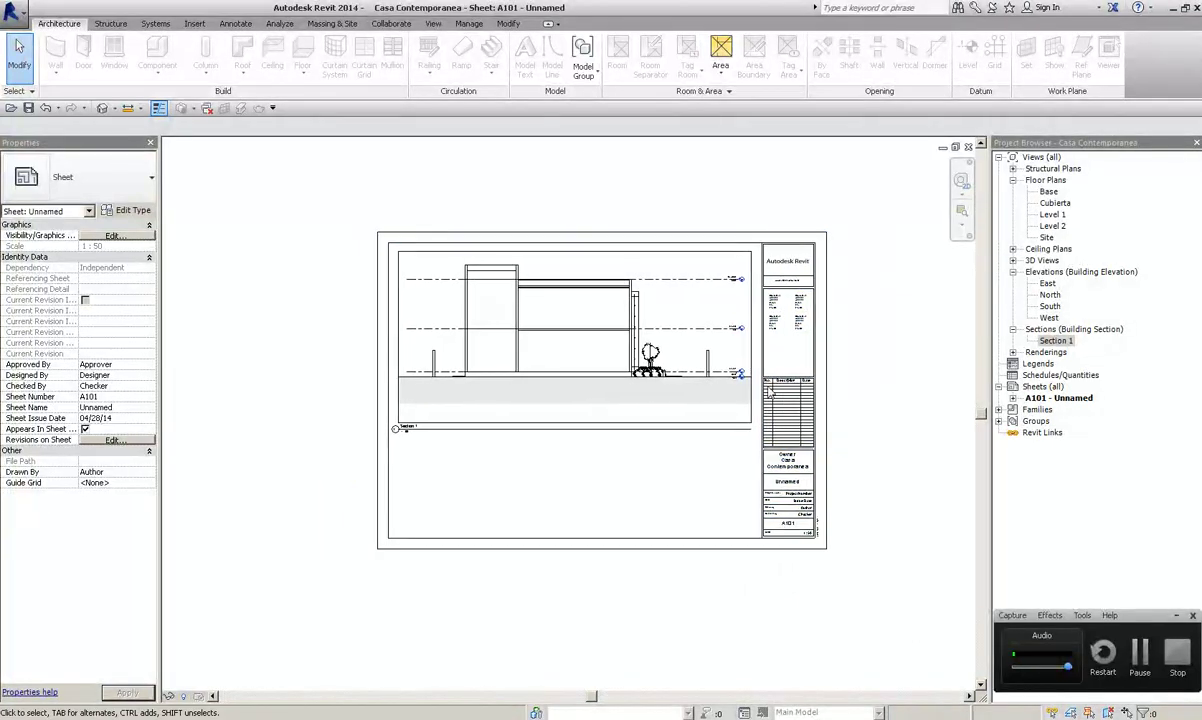
scroll(478, 422, up, 2)
scroll(478, 422, down, 2)
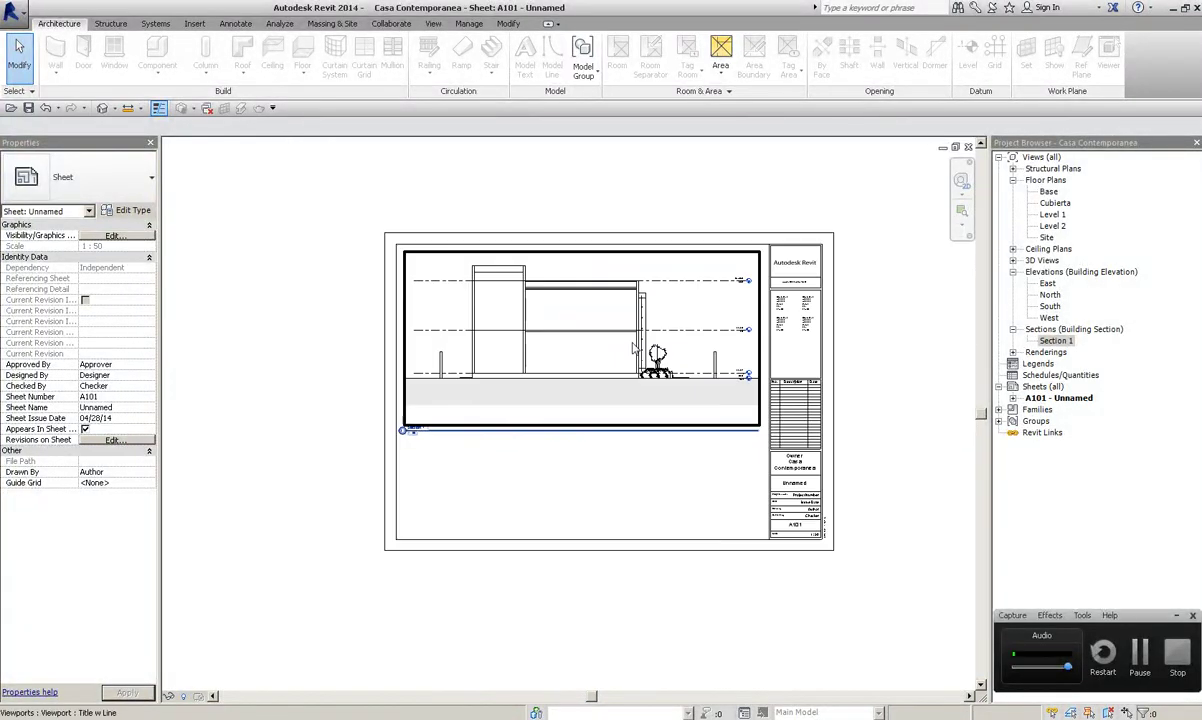
scroll(717, 329, down, 1)
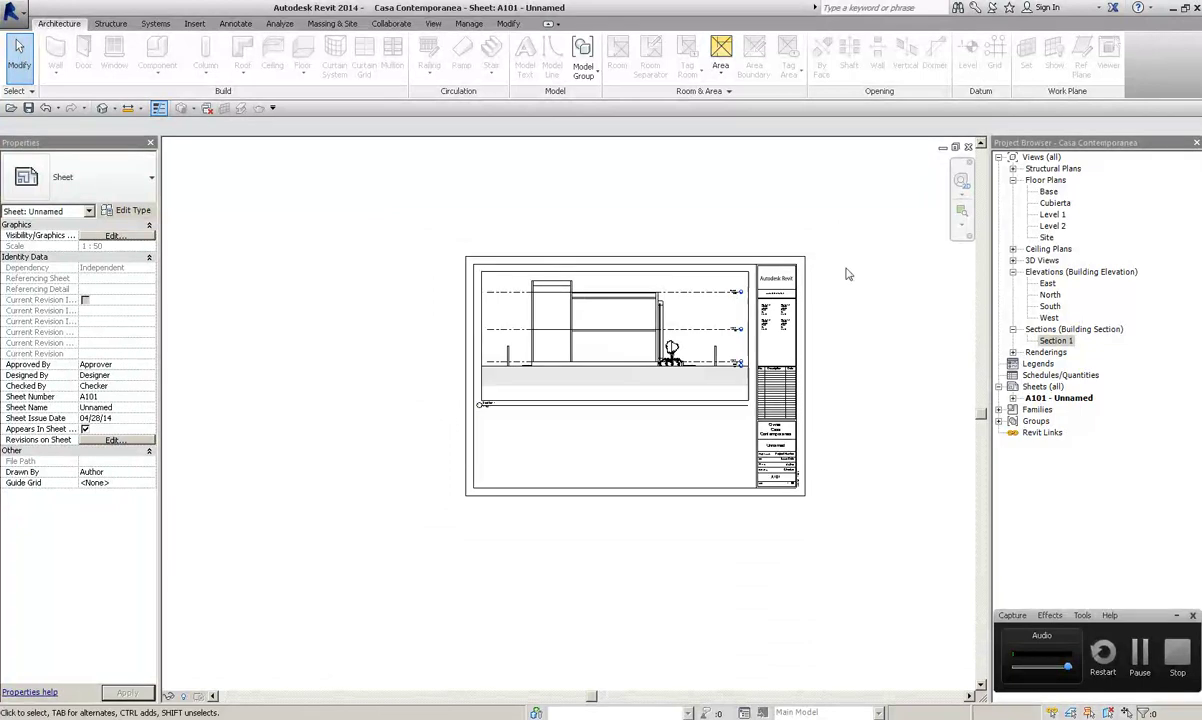
click(956, 147)
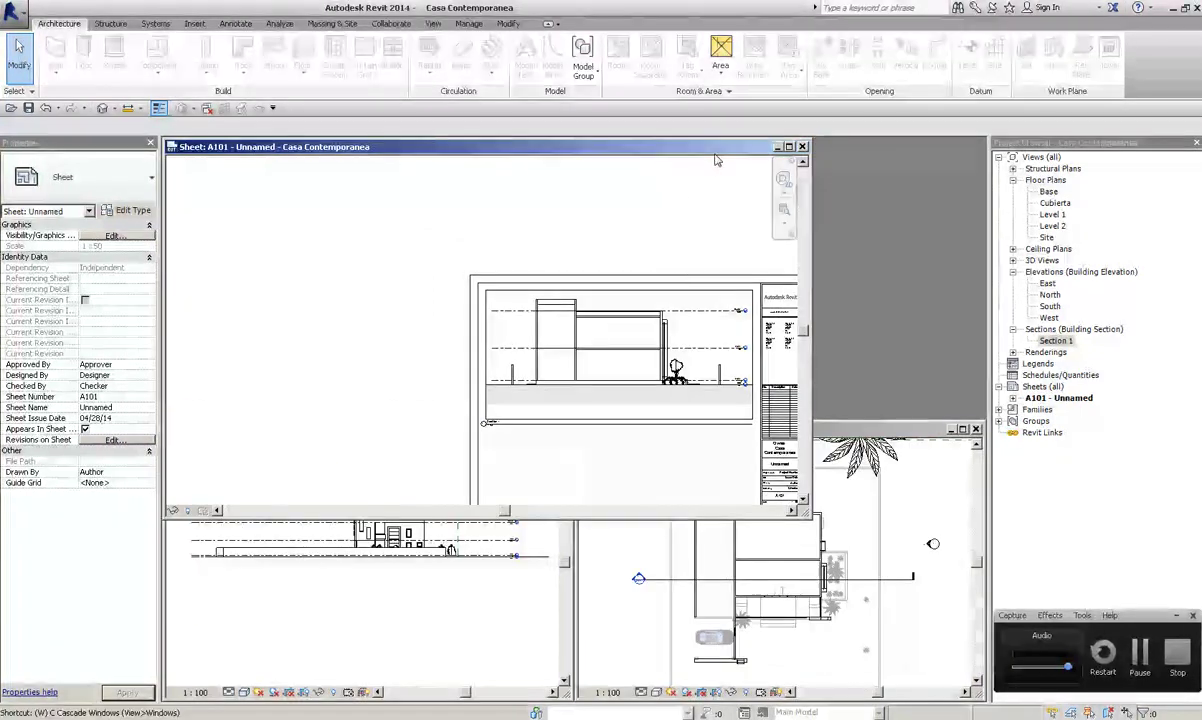
Tile the views with WT, then maximize sheet A101 to review it and restore it
key(w)
key(t)
click(670, 457)
scroll(672, 460, down, 2)
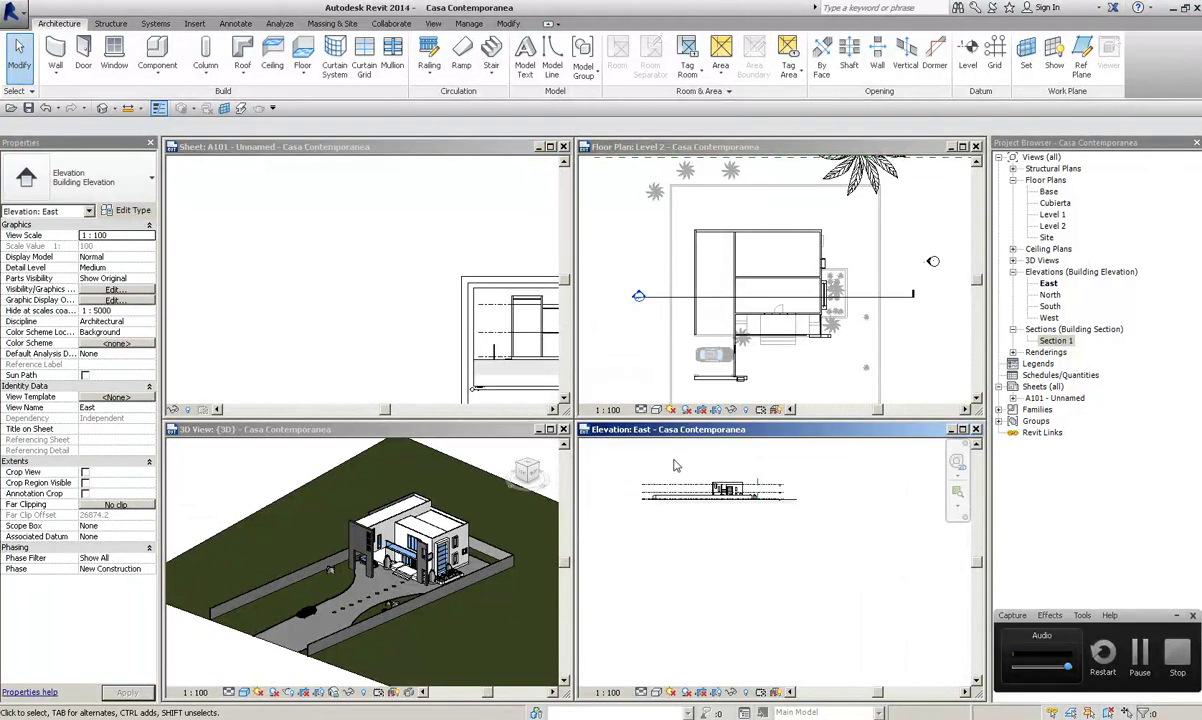
click(474, 276)
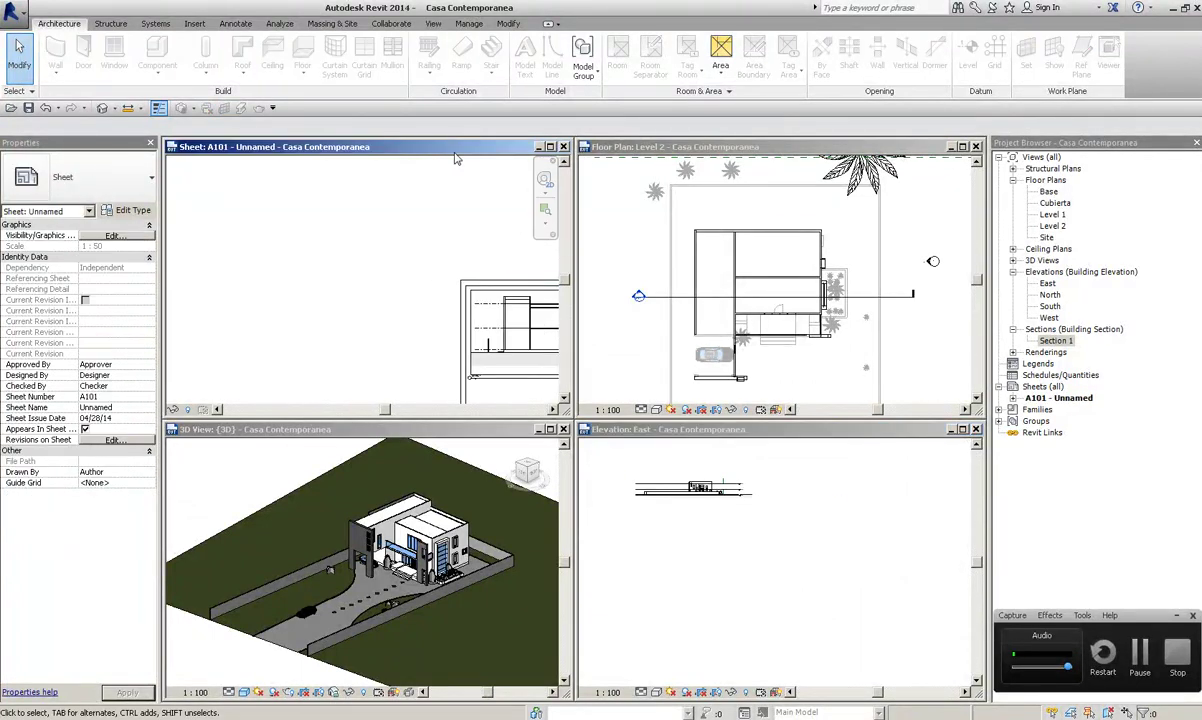
double_click(455, 148)
scroll(568, 420, down, 3)
middle_drag(665, 585, 646, 510)
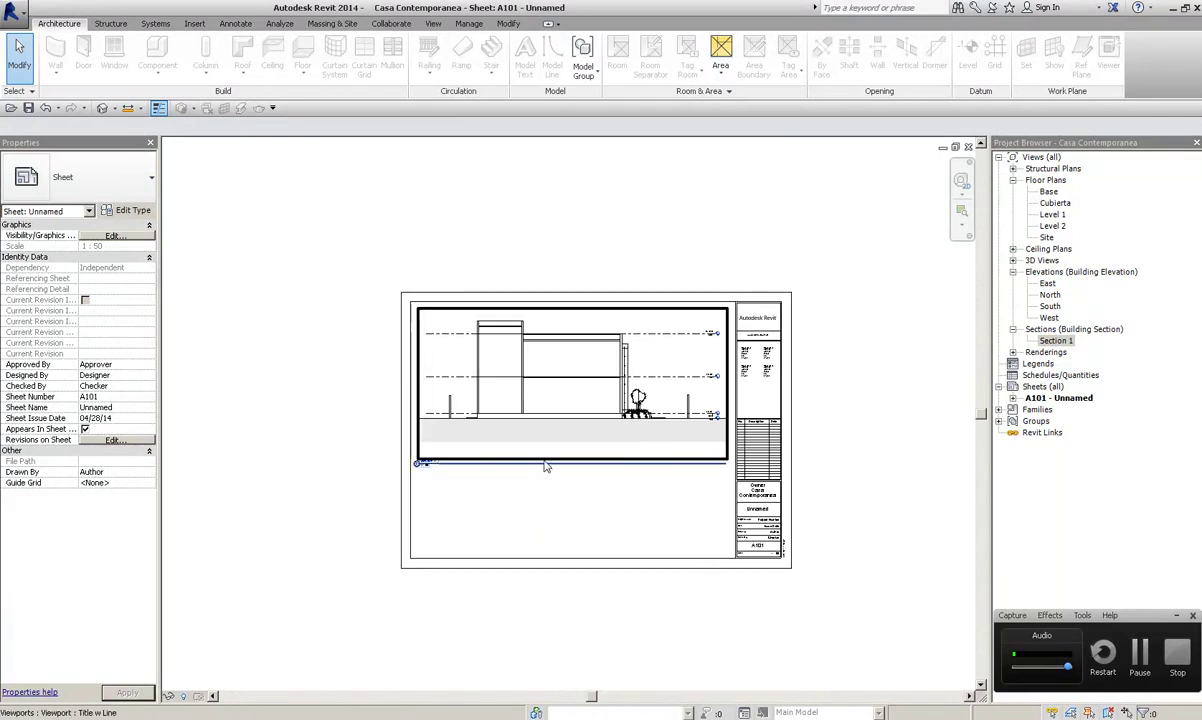
scroll(533, 486, up, 2)
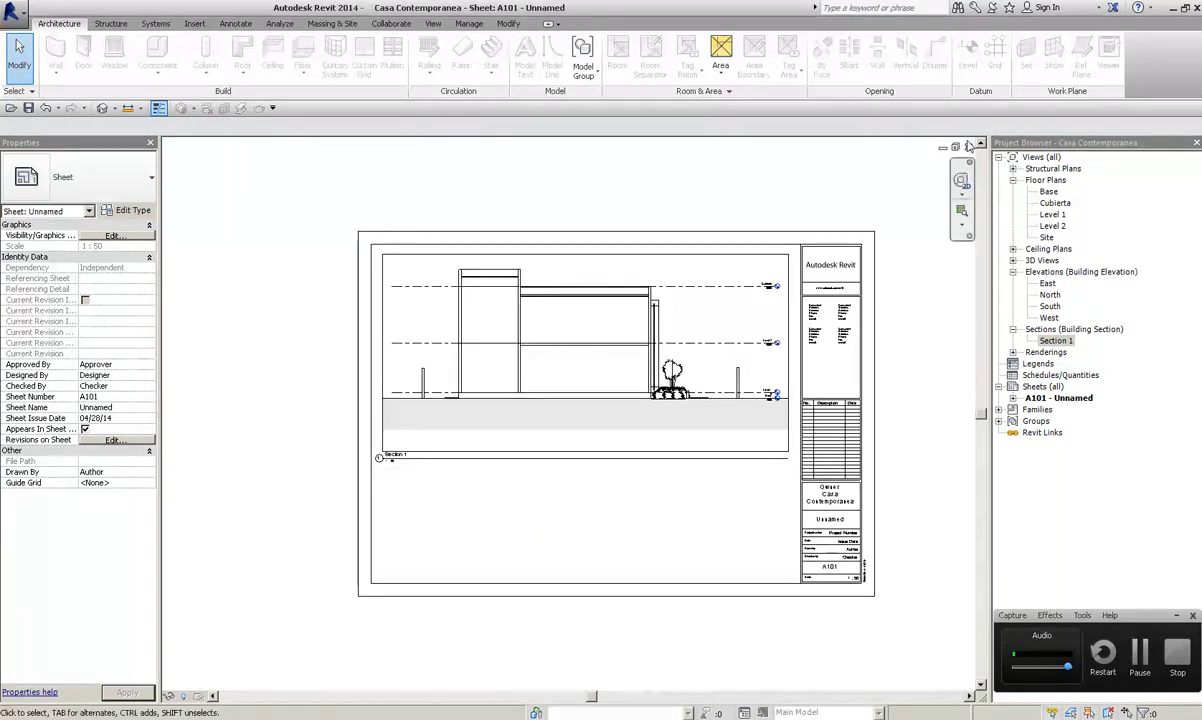
click(969, 147)
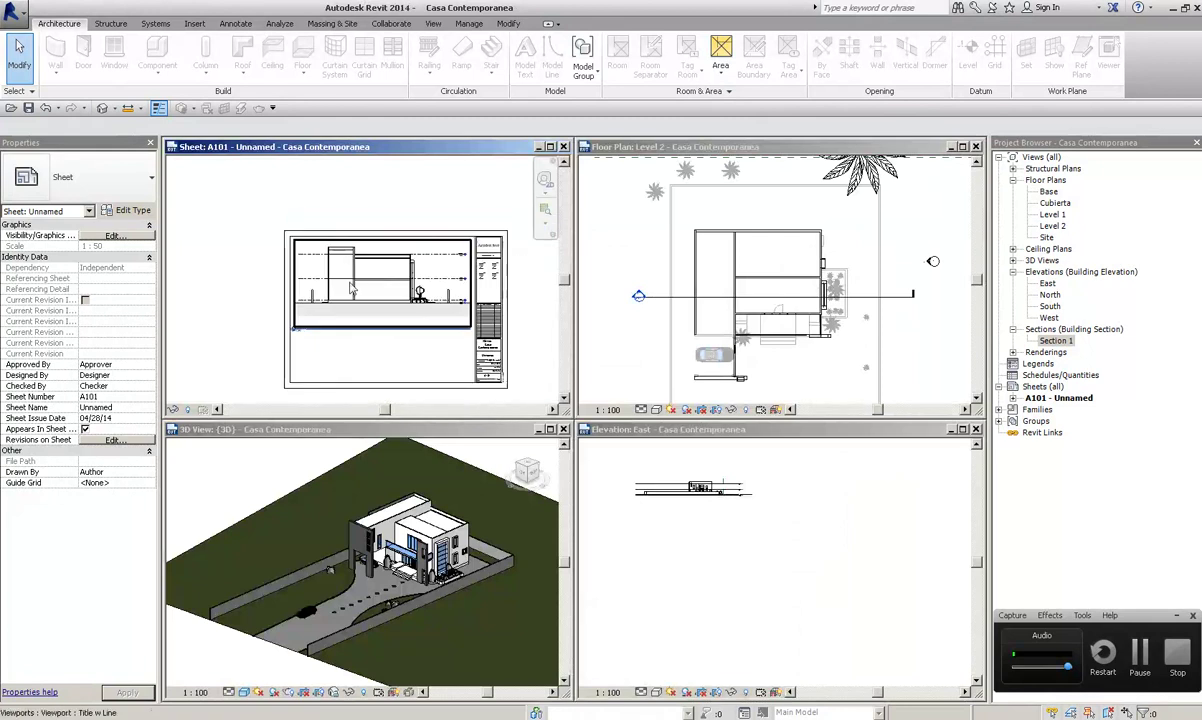
Expand Renderings and drop 3D View 4_1 onto sheet A101 as a viewport
double_click(1045, 352)
double_click(1062, 363)
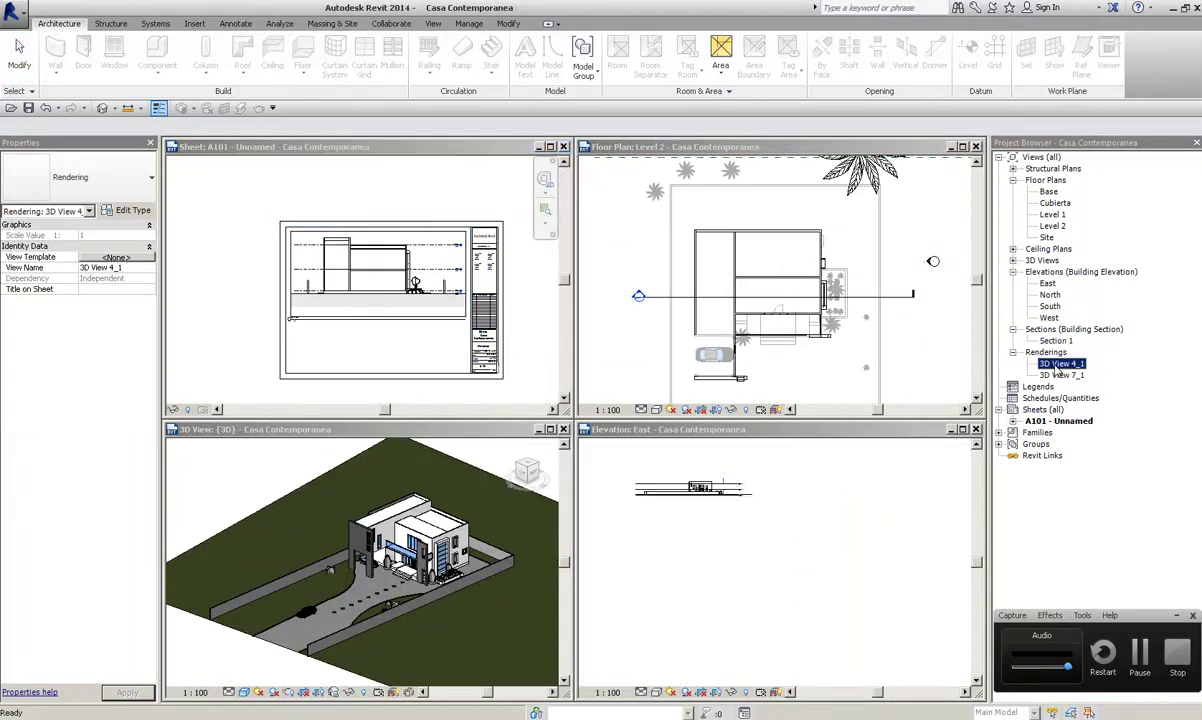
click(300, 147)
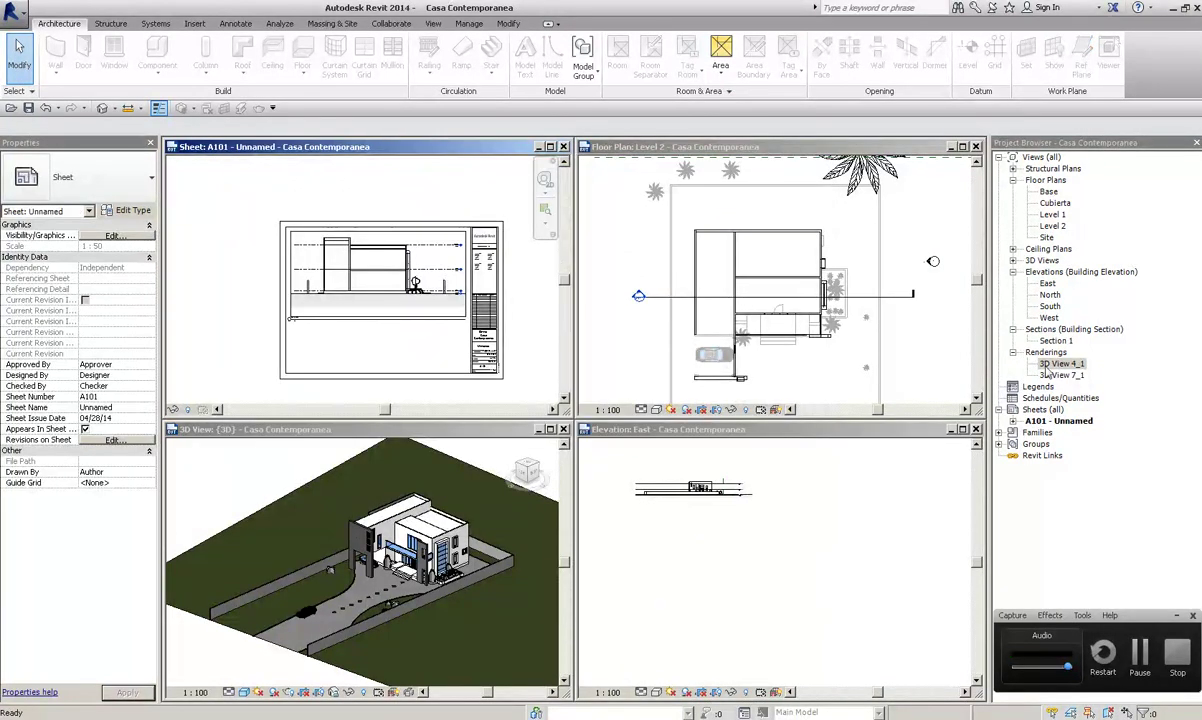
drag(1062, 363, 318, 337)
click(318, 337)
scroll(318, 337, up, 1)
scroll(305, 325, up, 1)
scroll(300, 322, up, 1)
scroll(293, 318, up, 1)
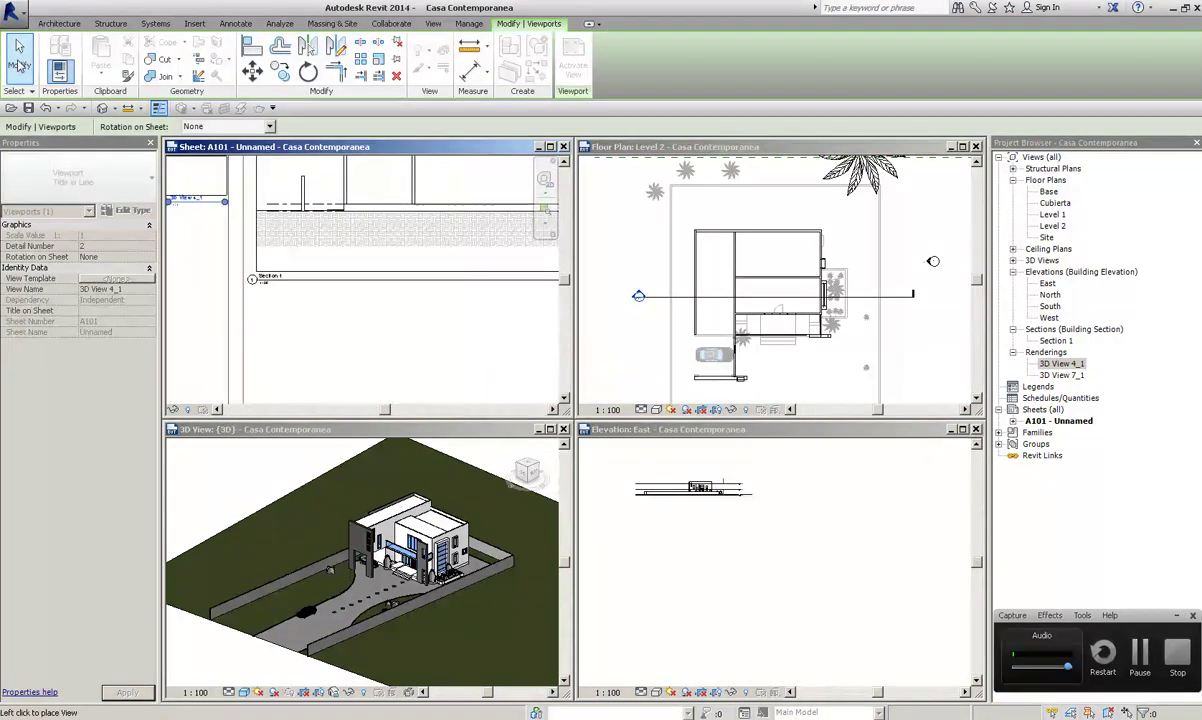
Set the 3D View 4_1 rendering's view scale to 1 : 100
click(20, 65)
double_click(483, 422)
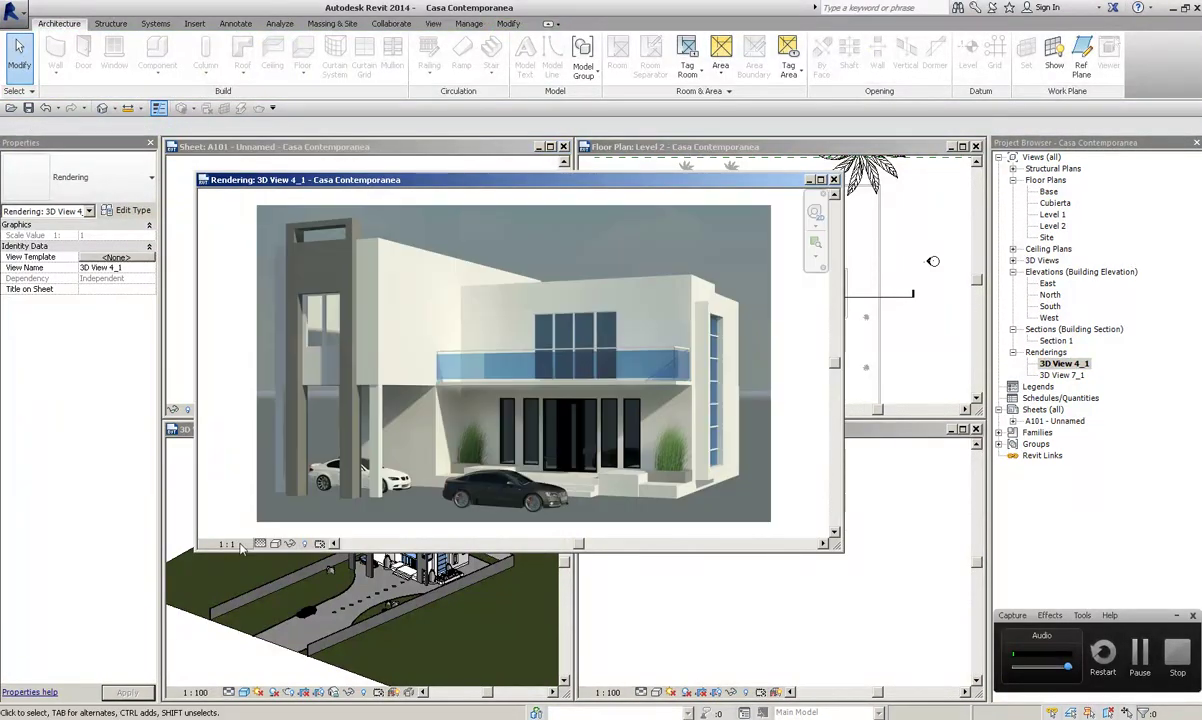
click(228, 544)
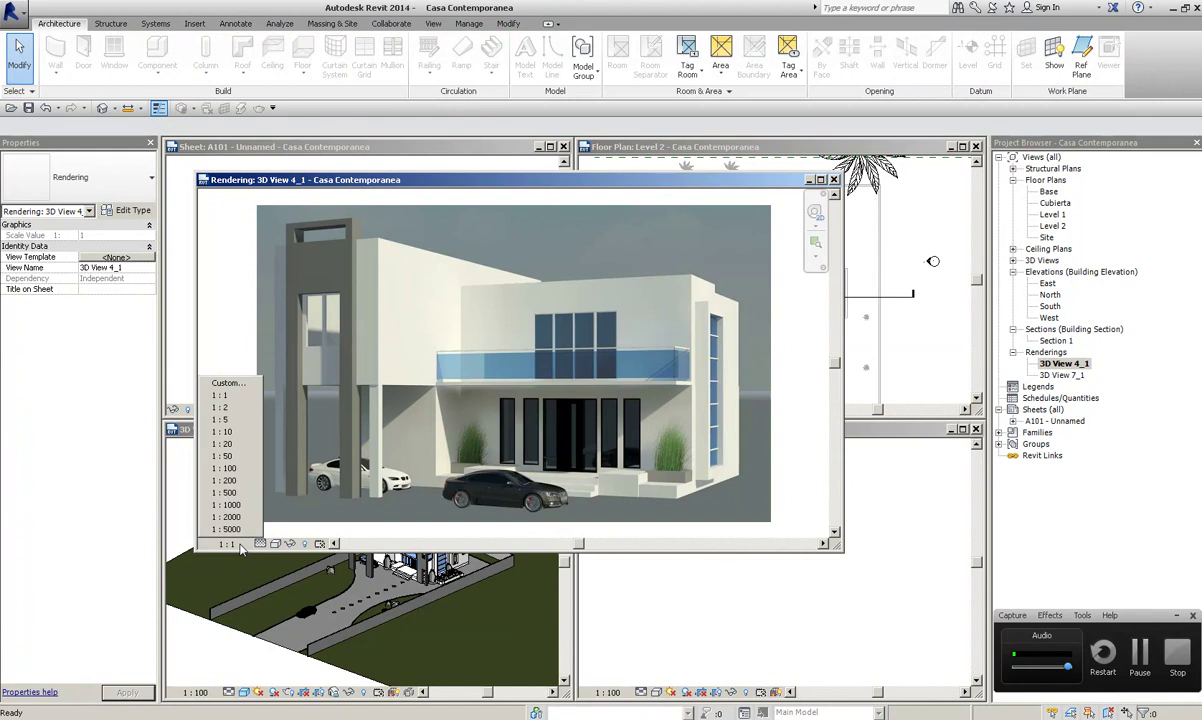
click(225, 468)
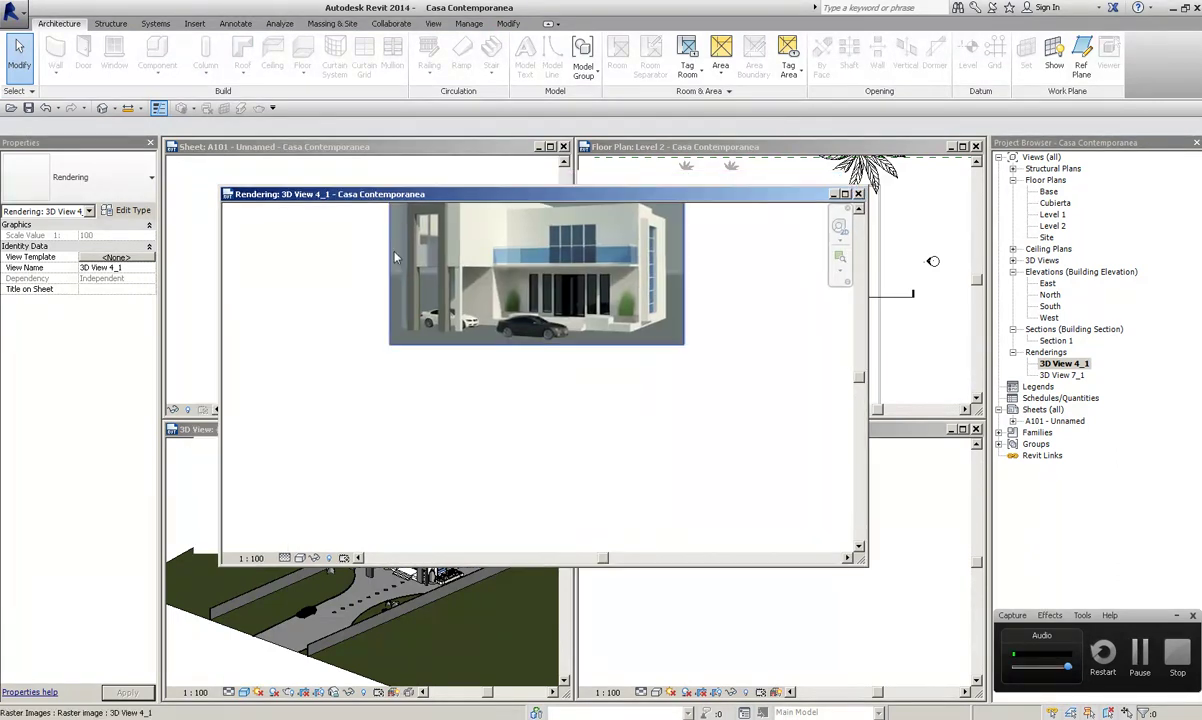
Try dragging the 3D View 4_1 rendering onto sheet A101, then cancel the placement
click(857, 195)
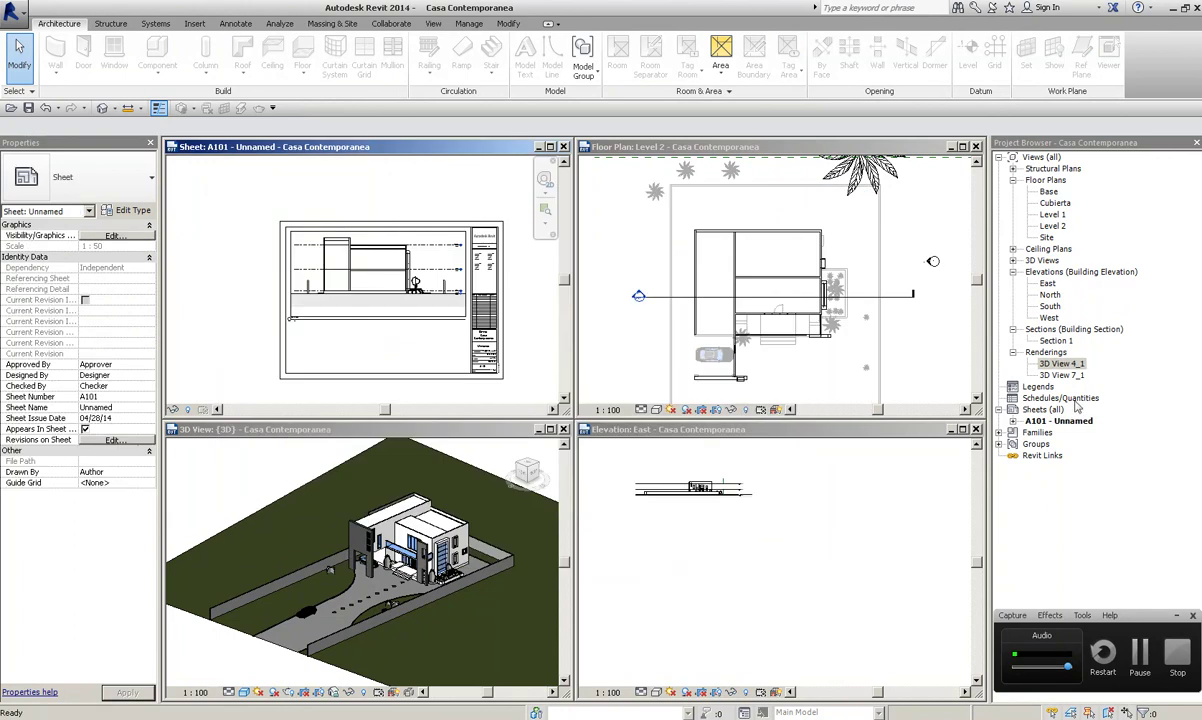
double_click(1062, 366)
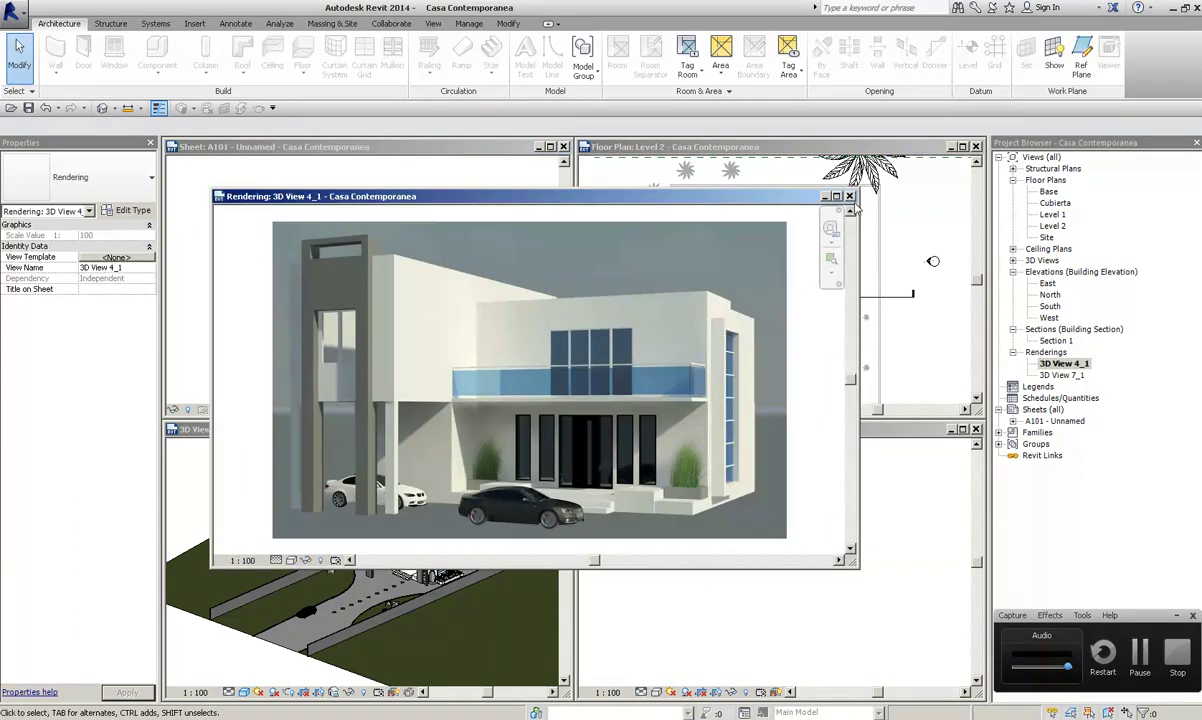
click(850, 197)
drag(1062, 364, 336, 355)
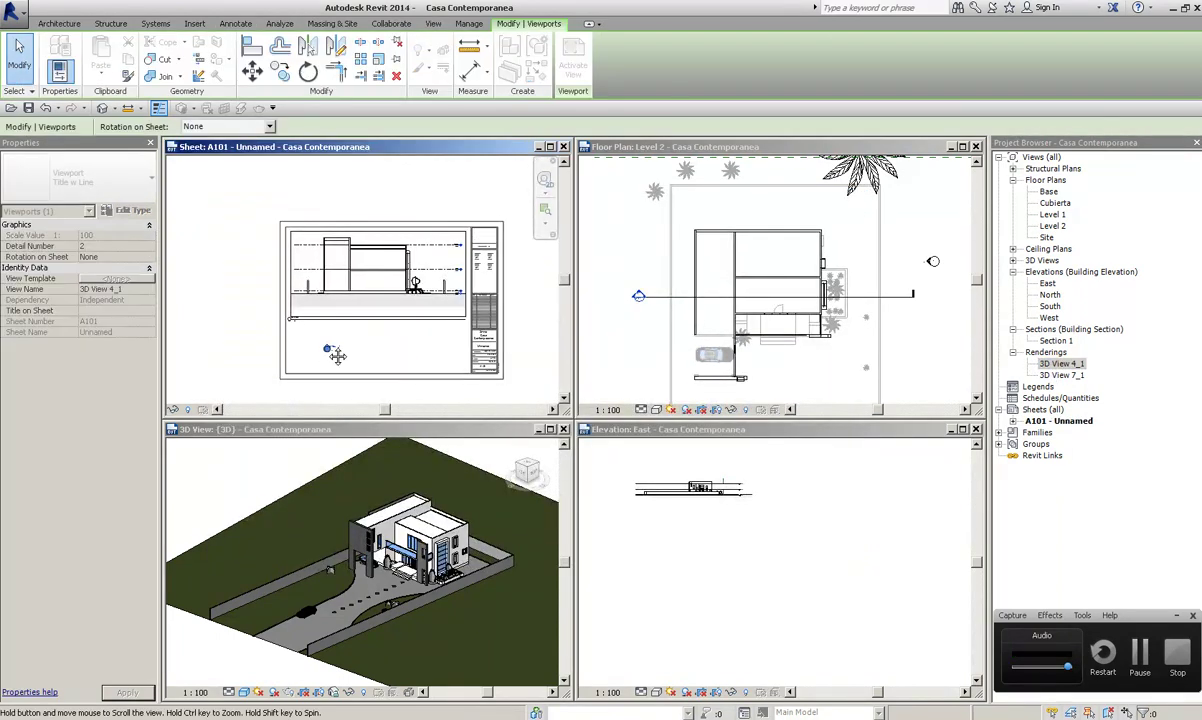
scroll(336, 355, up, 2)
scroll(322, 349, up, 3)
scroll(300, 300, up, 2)
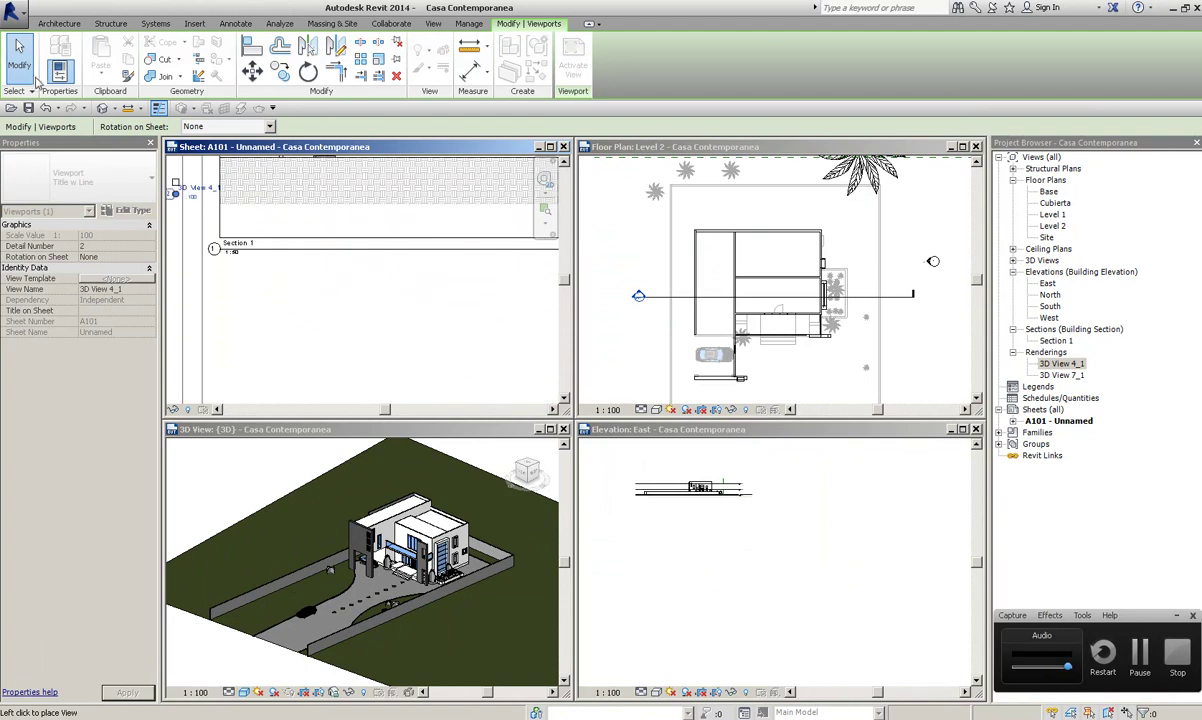
click(22, 60)
Reopen the 3D View 4_1 rendering and maximize it to fill the workspace
double_click(1062, 365)
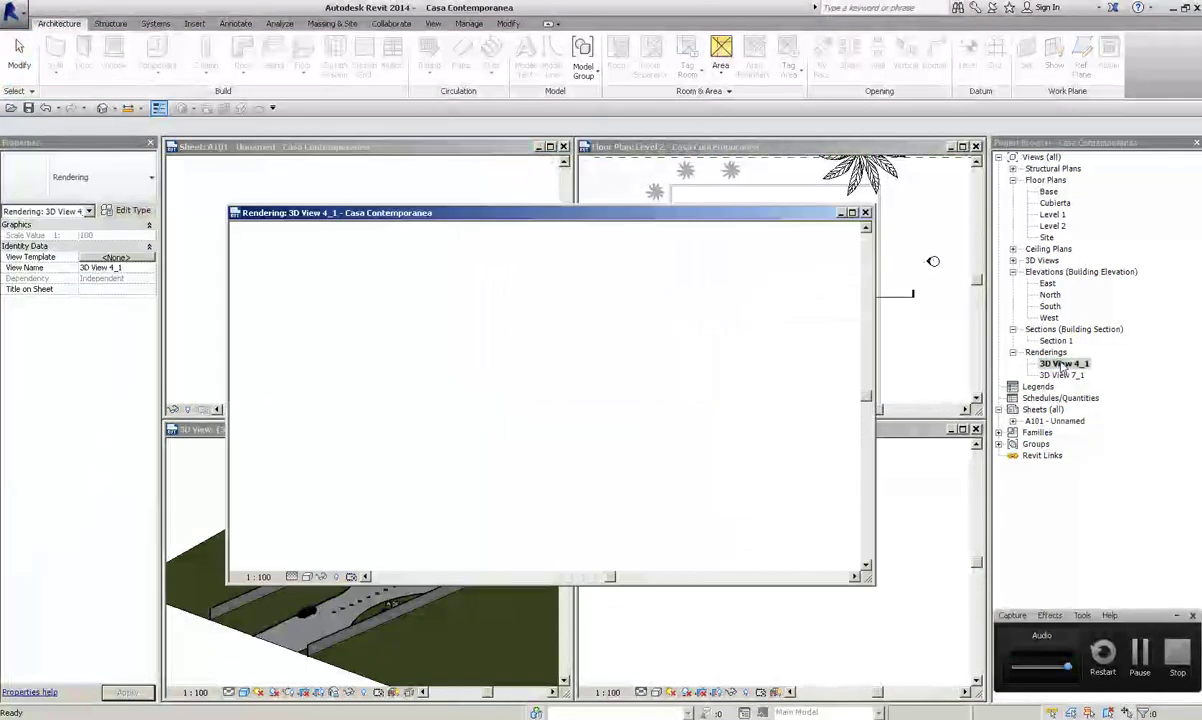
scroll(403, 418, down, 5)
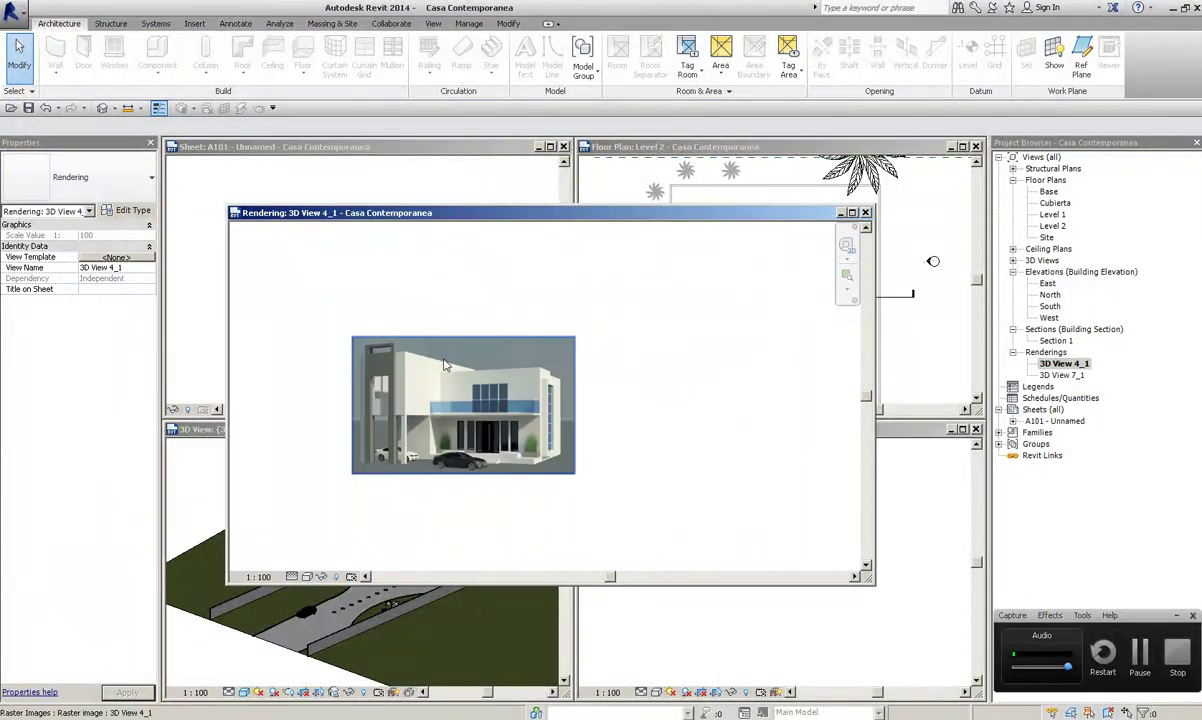
scroll(420, 335, up, 3)
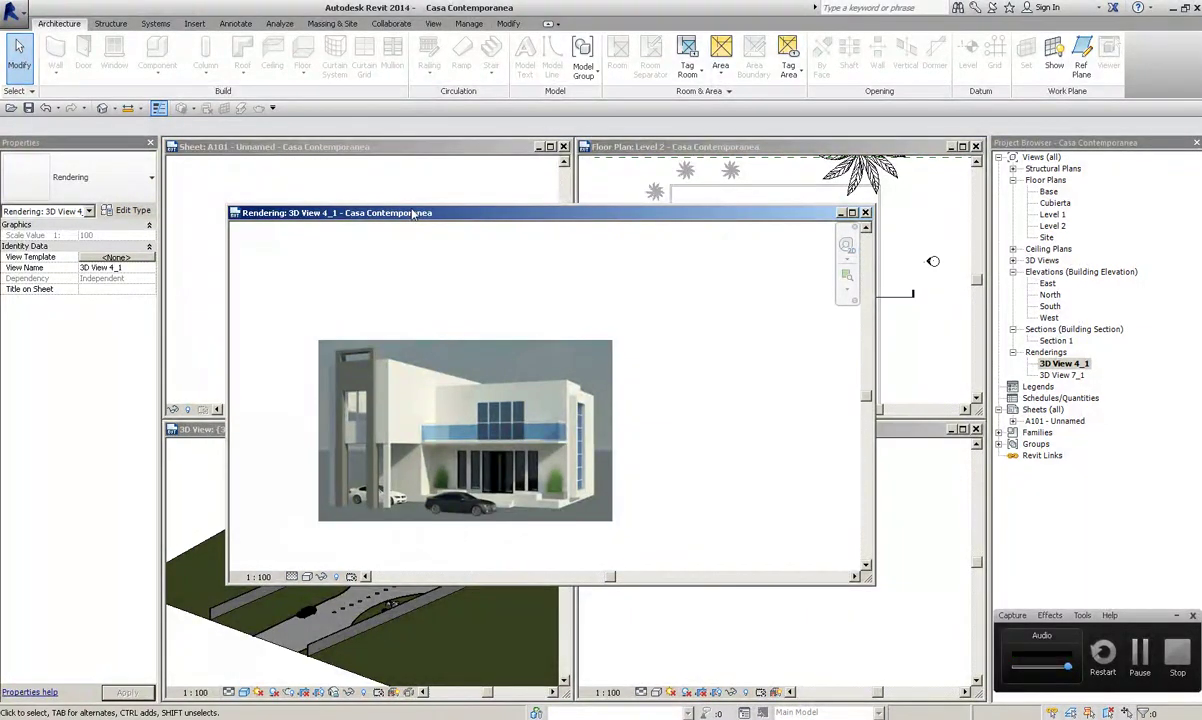
double_click(412, 213)
scroll(461, 343, up, 1)
click(461, 343)
Restore the 3D View 4_1 rendering to a smaller window and close it
scroll(461, 343, up, 2)
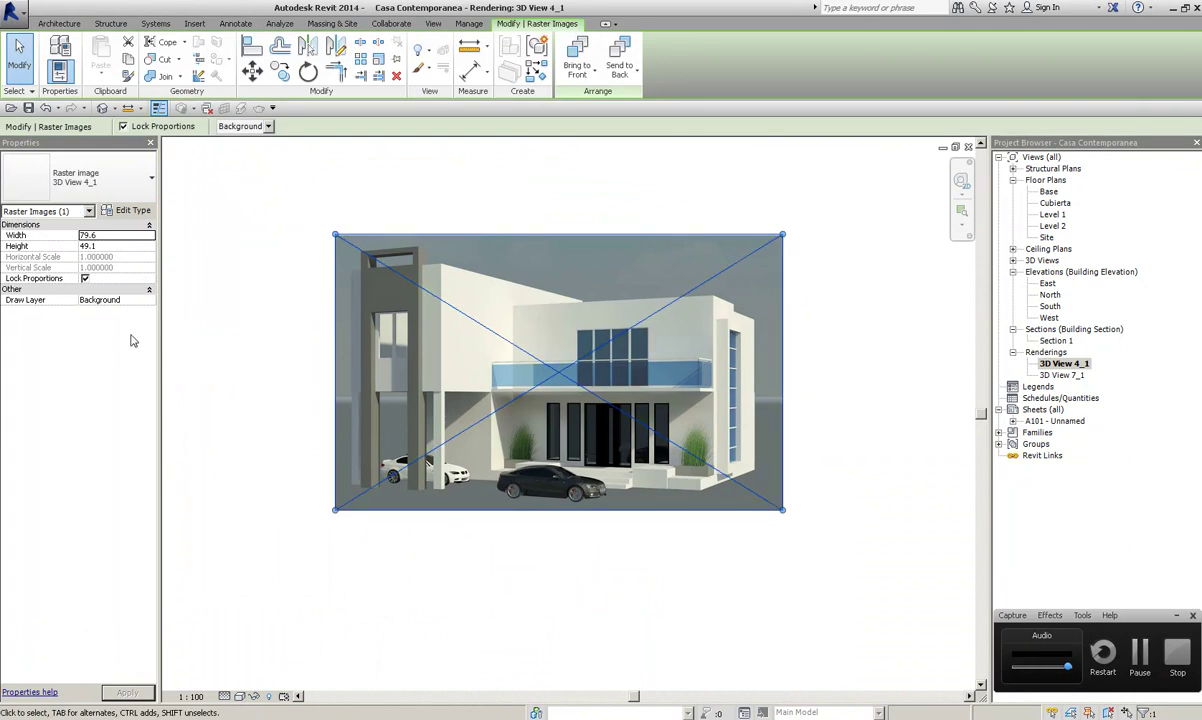
click(268, 247)
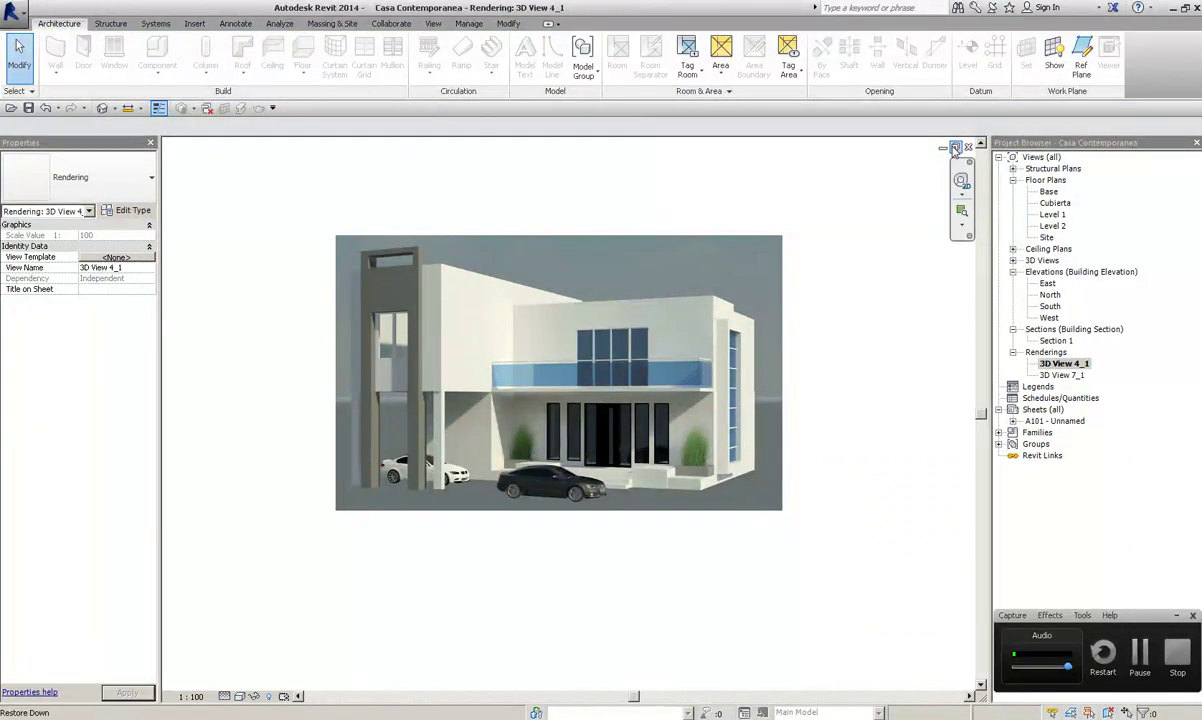
click(955, 146)
middle_drag(548, 304, 667, 275)
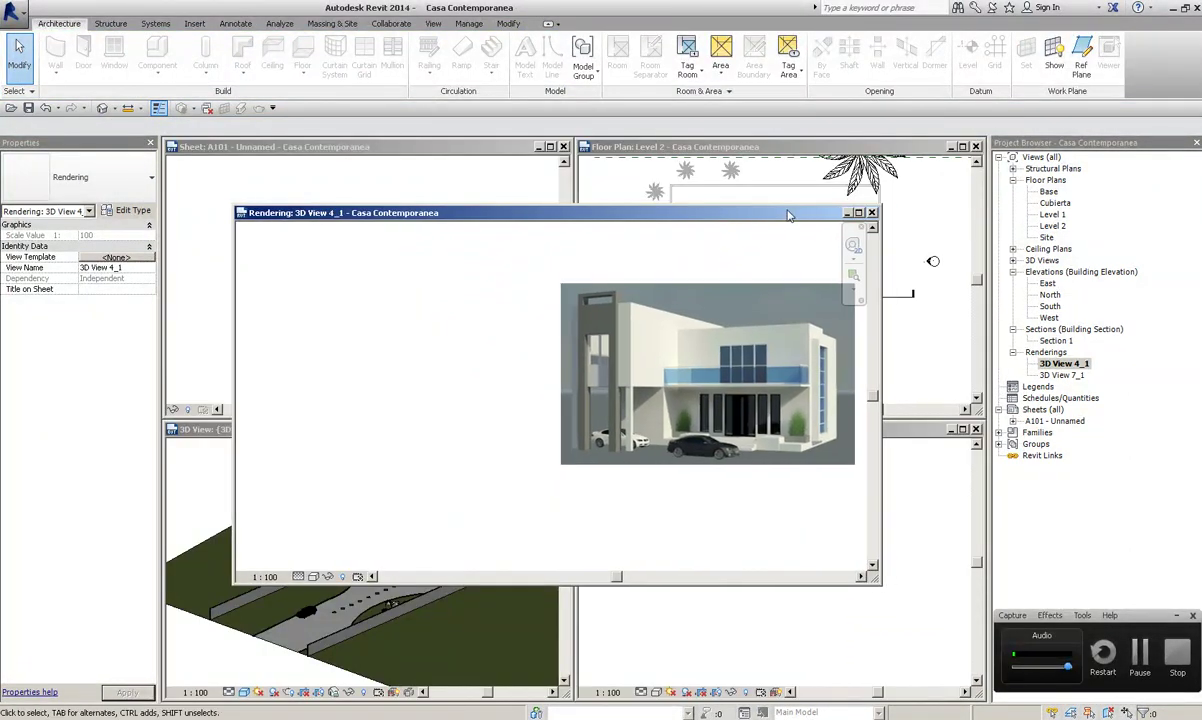
drag(794, 216, 810, 214)
click(881, 213)
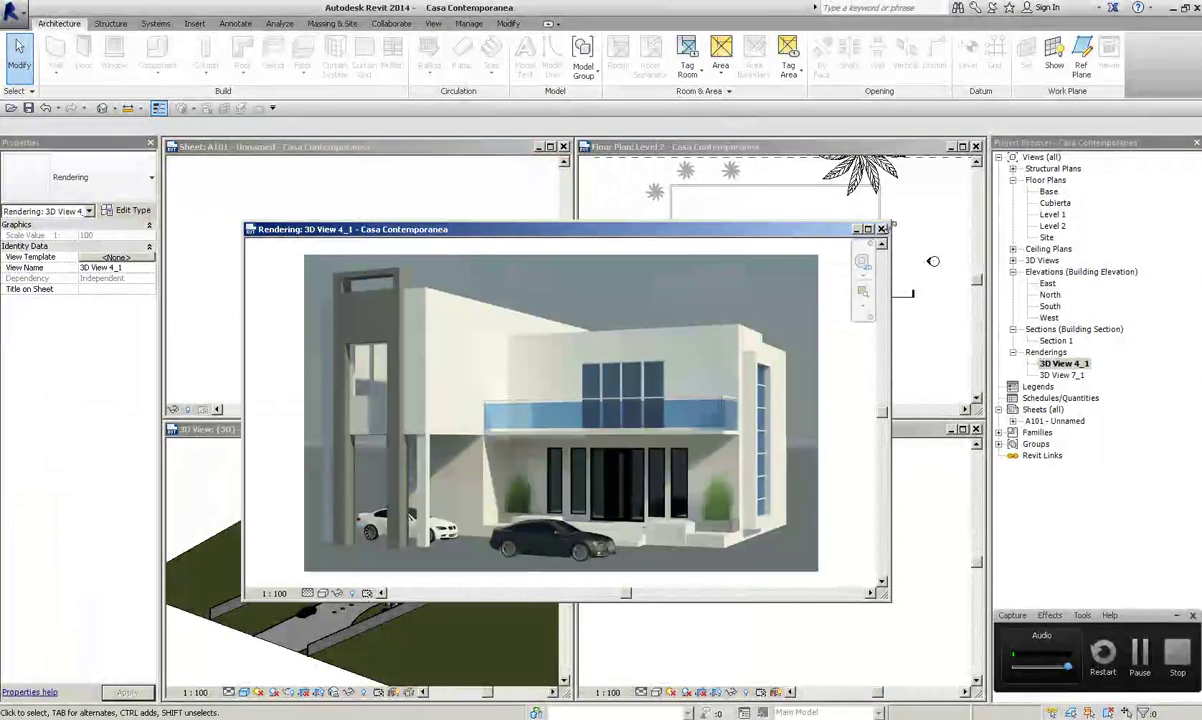
Drag 3D View 4_1 from the Project Browser onto sheet A101 as detail 2
click(882, 229)
double_click(1055, 366)
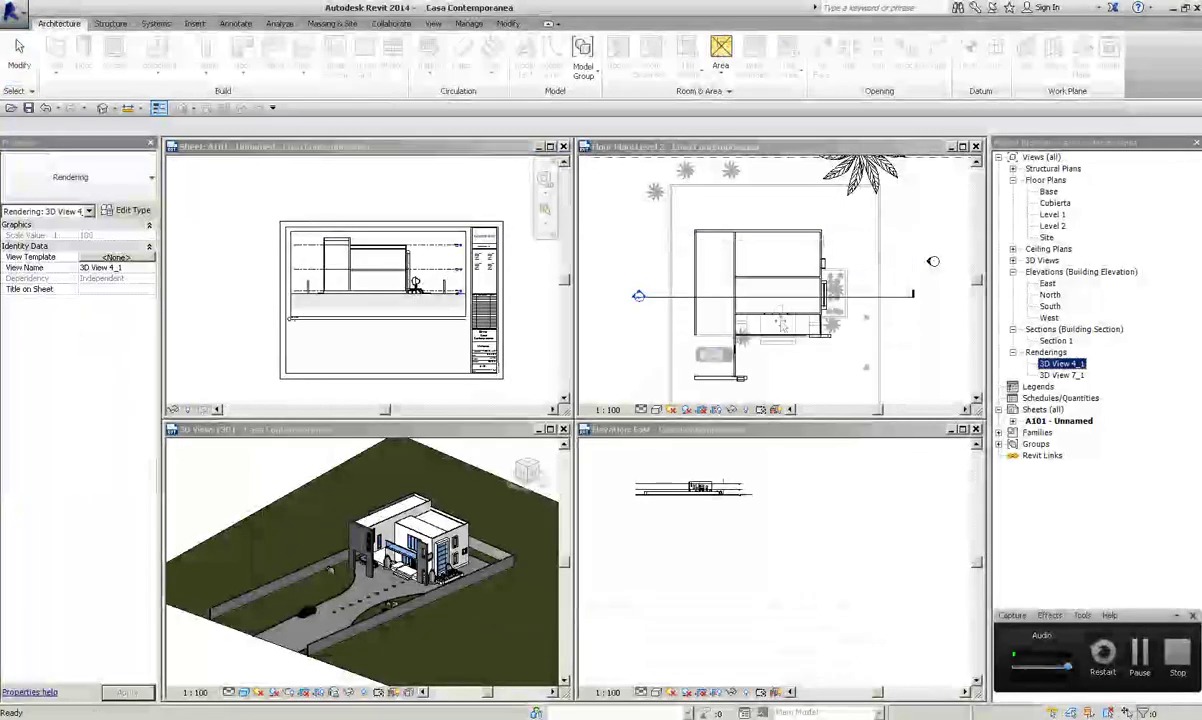
drag(1063, 366, 312, 348)
scroll(315, 355, up, 2)
scroll(315, 355, down, 1)
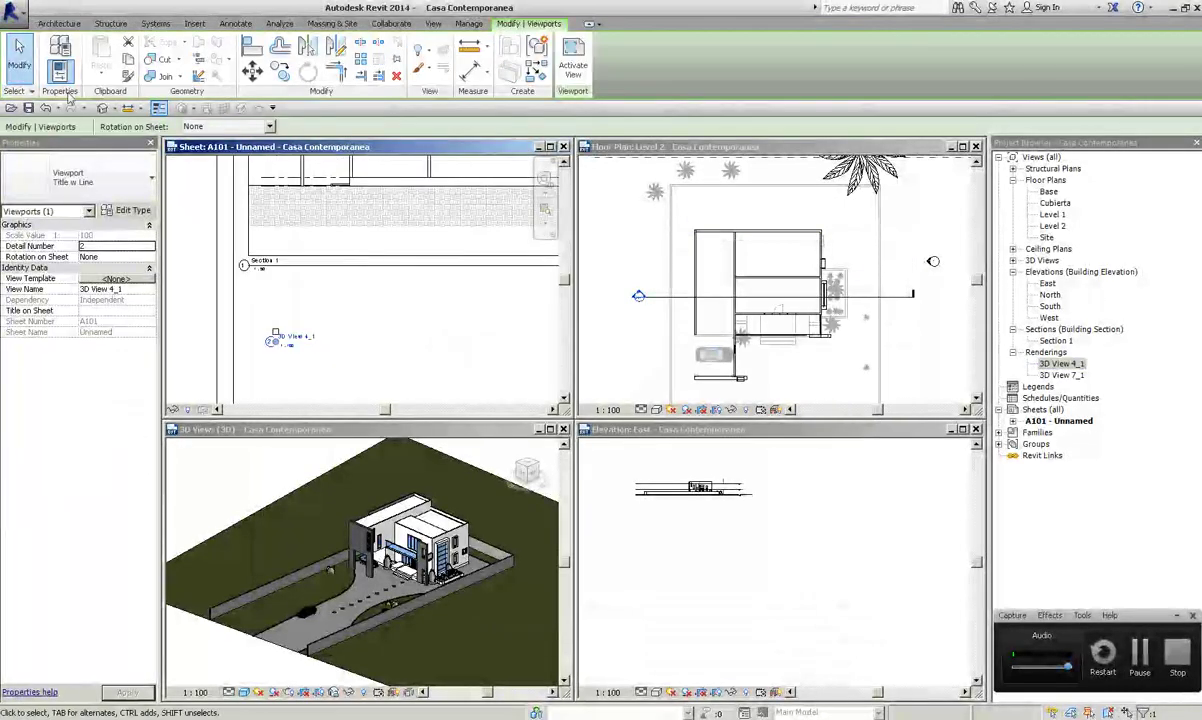
key(Escape)
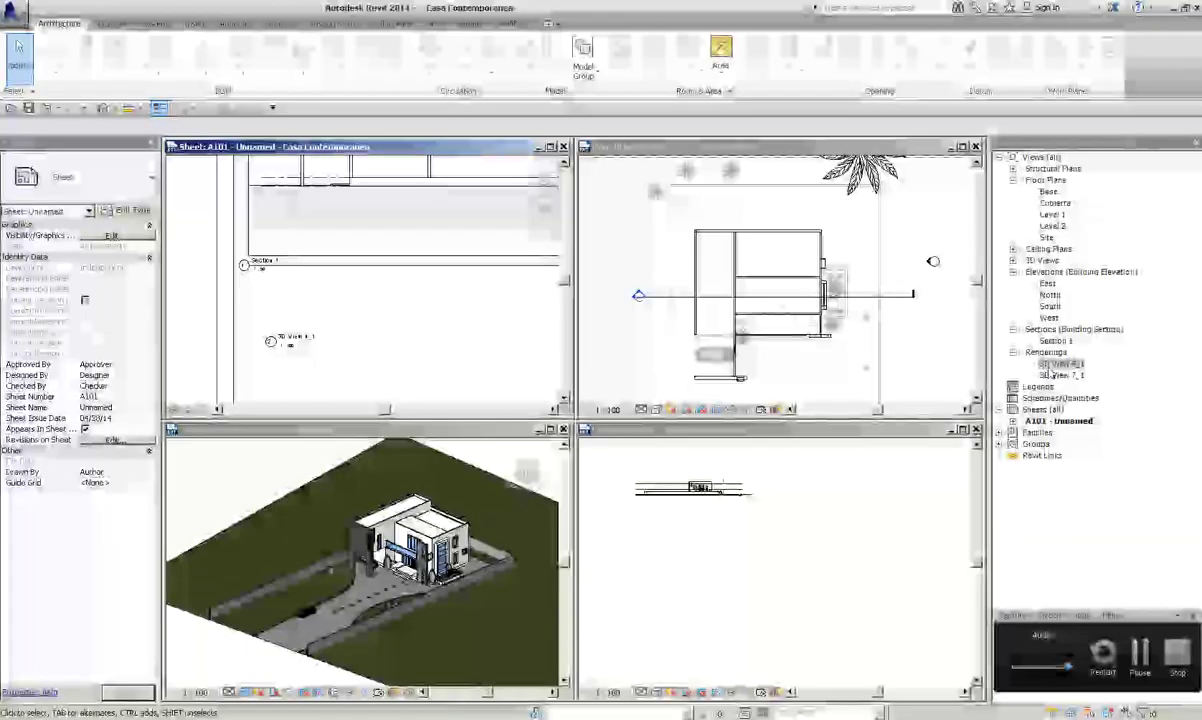
double_click(350, 340)
click(330, 305)
scroll(360, 315, down, 2)
click(400, 325)
scroll(405, 327, down, 1)
scroll(403, 322, down, 2)
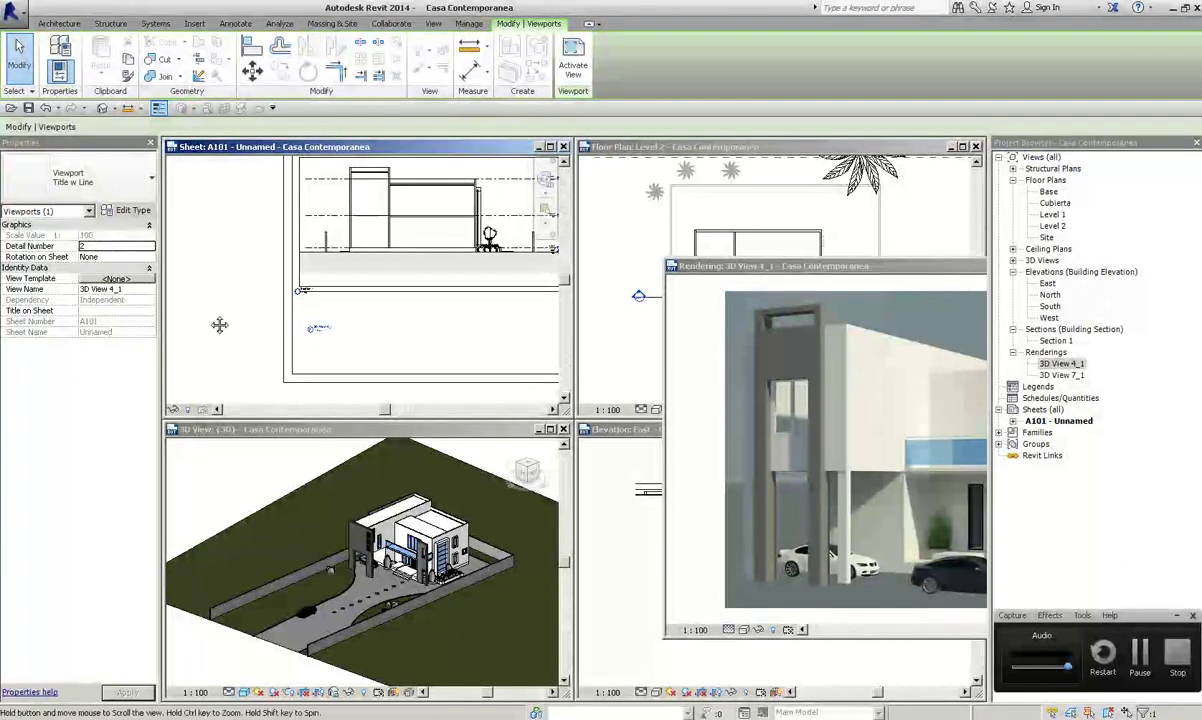
click(45, 108)
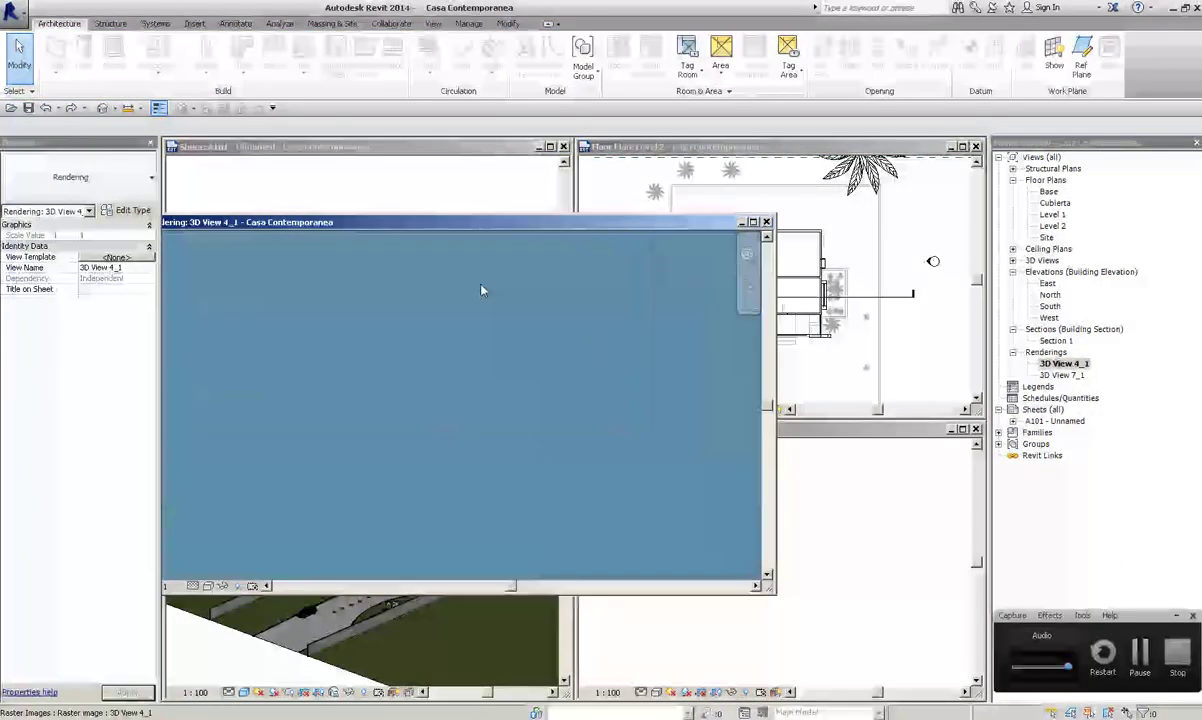
click(765, 222)
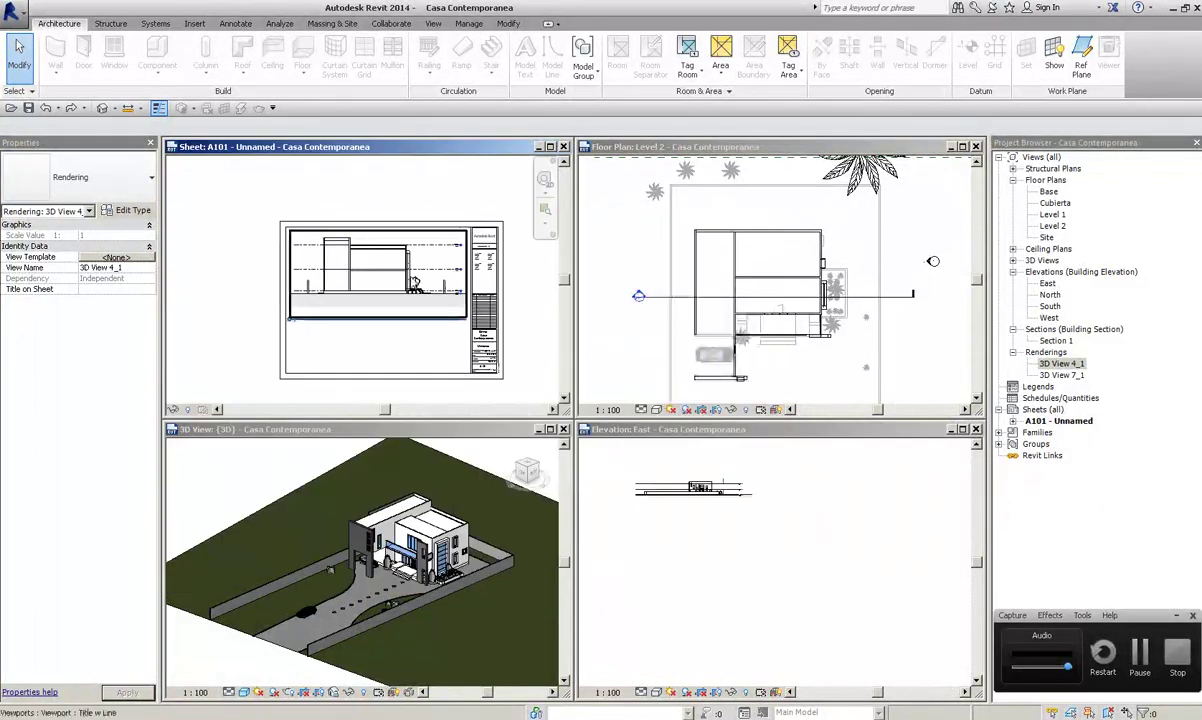
Place the 3D View 7_1 rendering as a viewport on sheet A101
double_click(1058, 375)
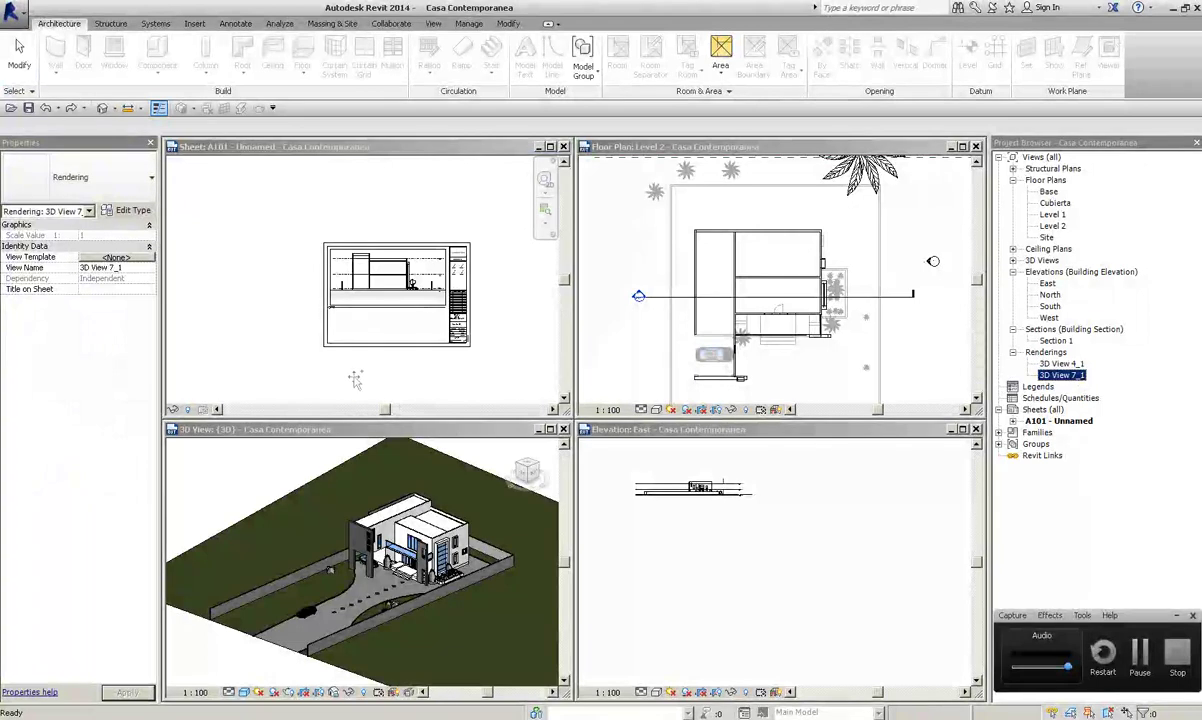
click(345, 316)
scroll(352, 334, up, 2)
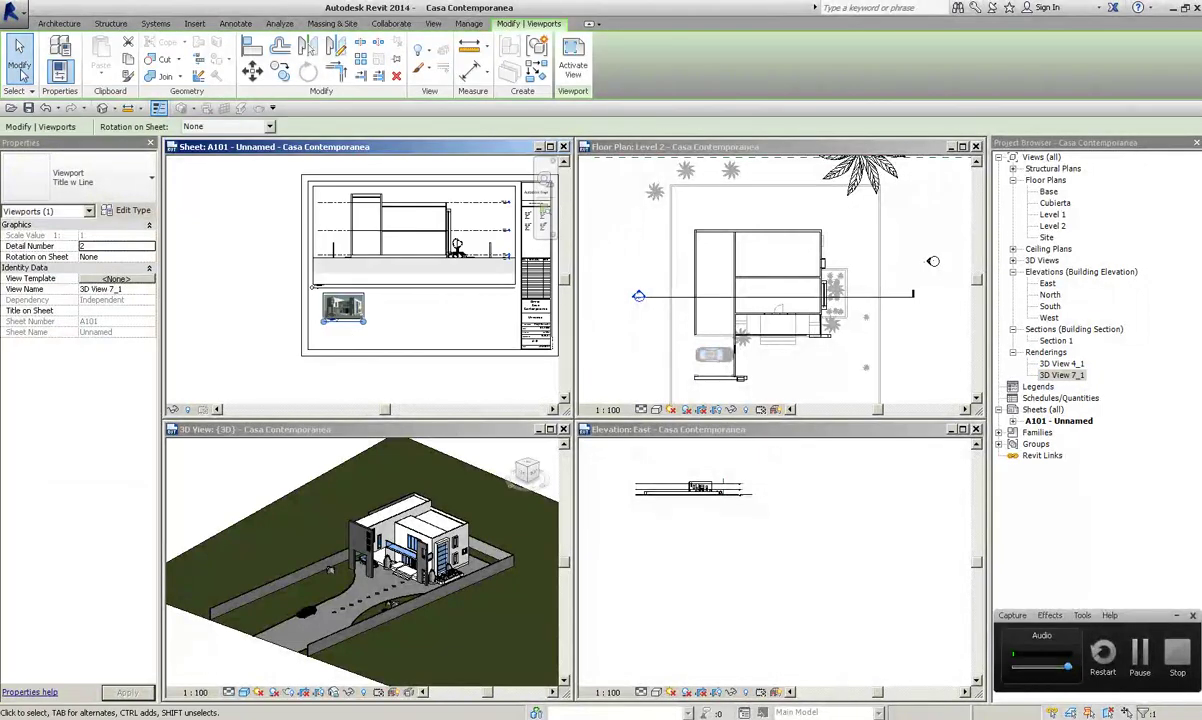
scroll(342, 339, up, 2)
scroll(342, 339, up, 3)
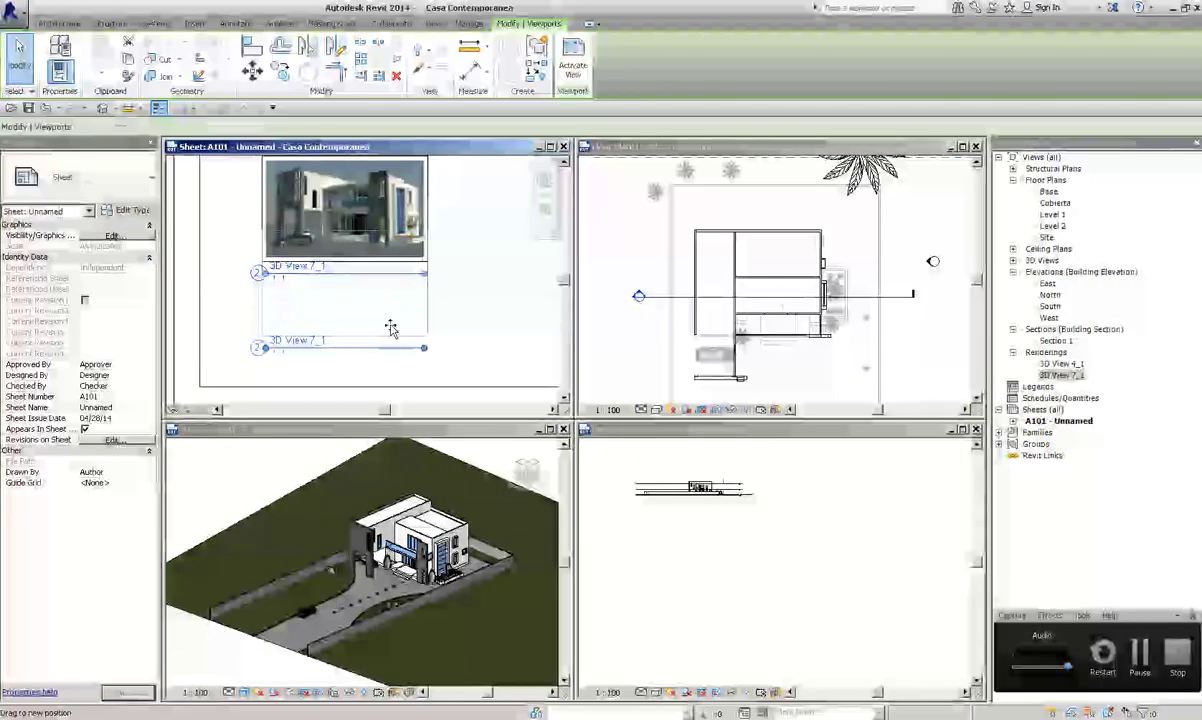
click(391, 330)
Change the 3D View 7_1 rendering's view scale and close its window
click(1062, 376)
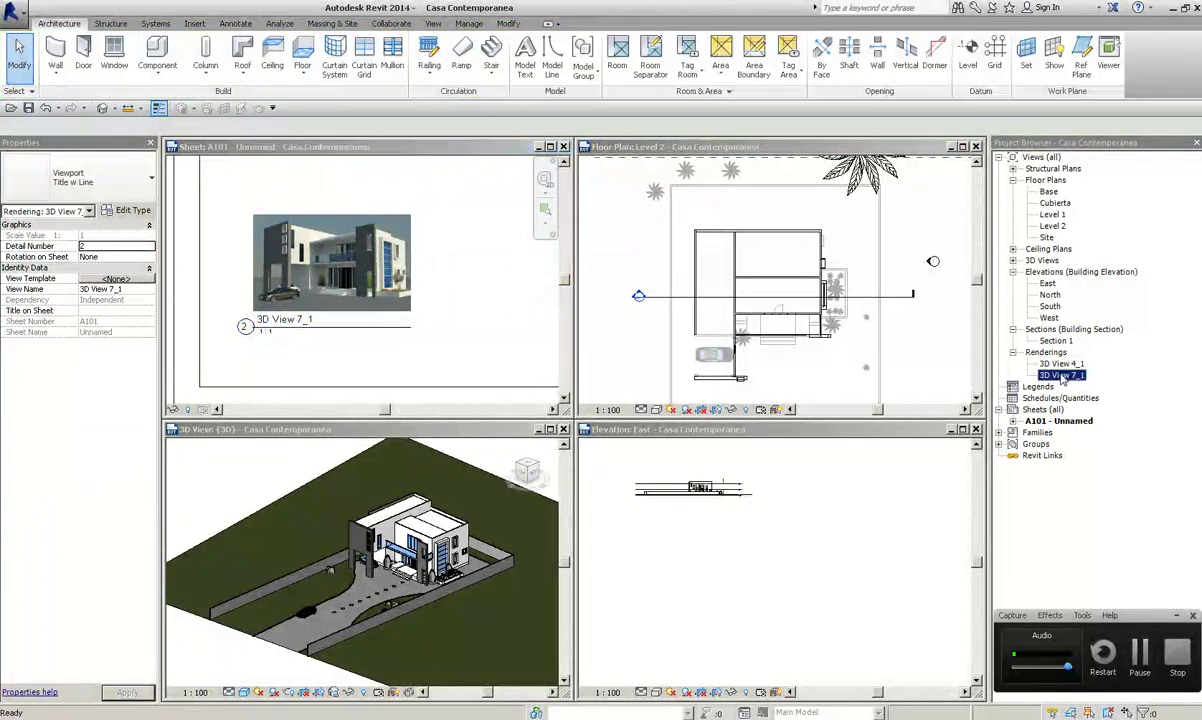
double_click(1062, 376)
click(337, 659)
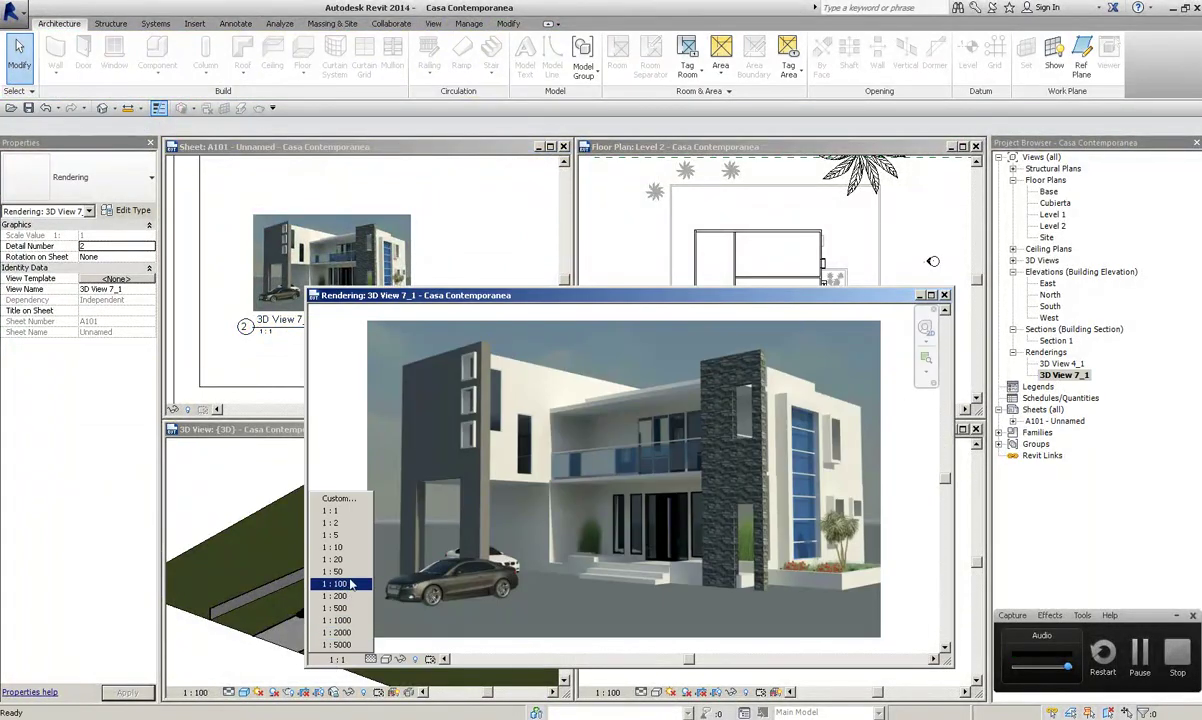
click(332, 571)
click(290, 282)
scroll(293, 275, down, 3)
key(Escape)
click(47, 110)
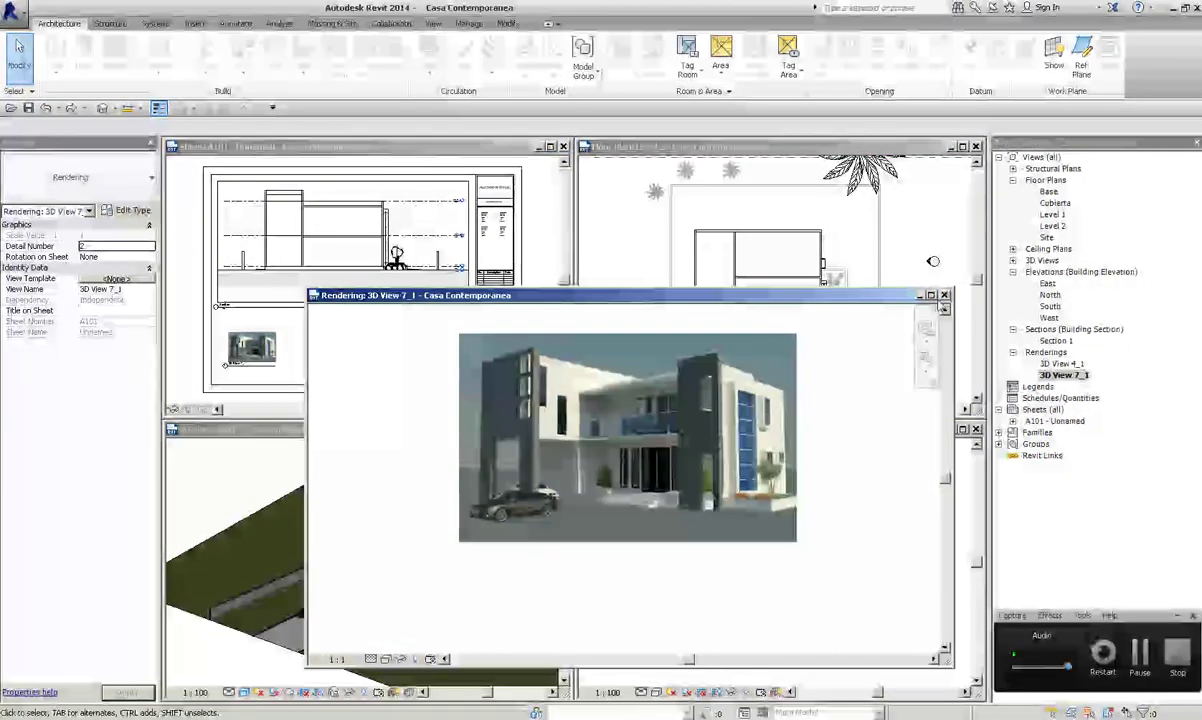
click(944, 295)
Maximize sheet A101 and move the 3D View 7_1 viewport just below Section 1
scroll(300, 168, up, 2)
double_click(304, 150)
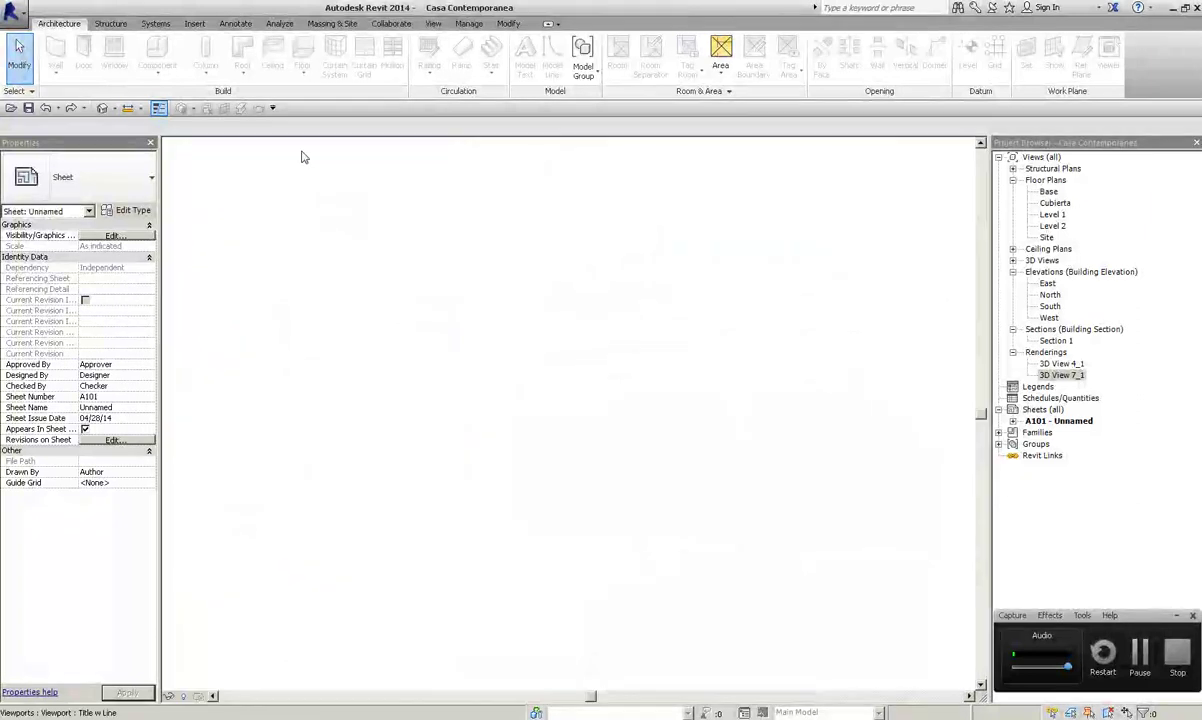
scroll(470, 349, up, 4)
middle_drag(363, 351, 463, 496)
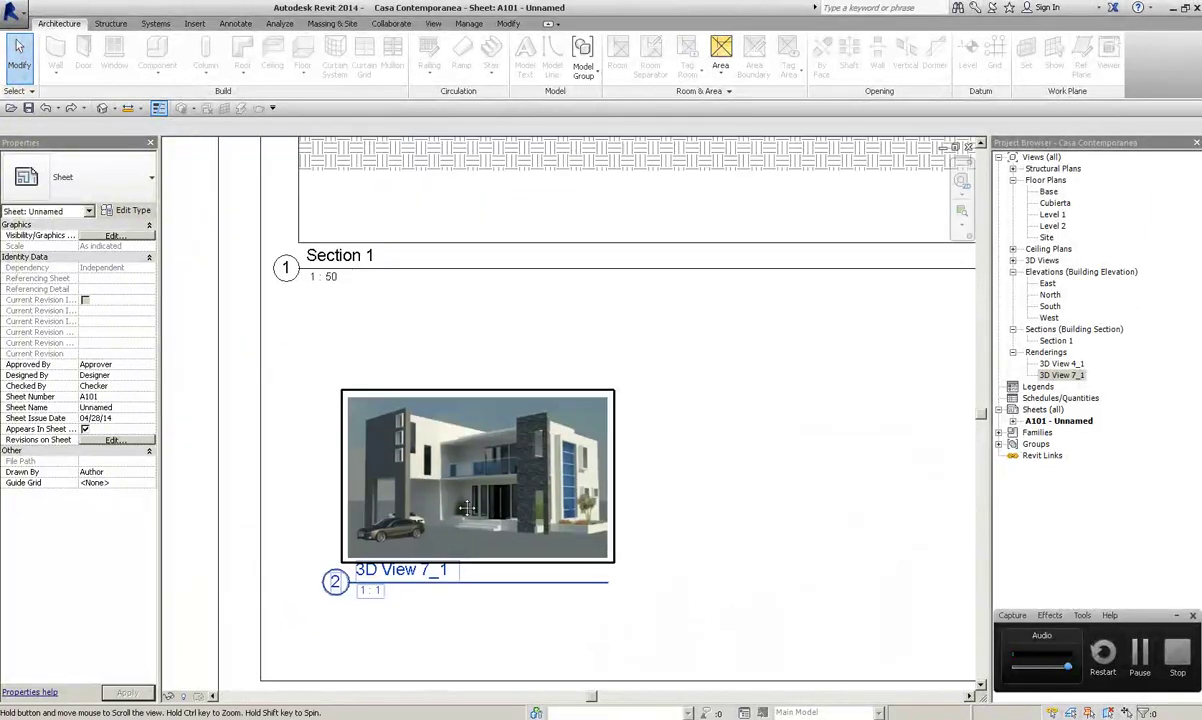
click(463, 496)
scroll(461, 421, down, 3)
drag(461, 421, 423, 403)
click(455, 440)
key(Escape)
Restore the tiled view windows and make sheet A101 the active view
scroll(476, 461, down, 2)
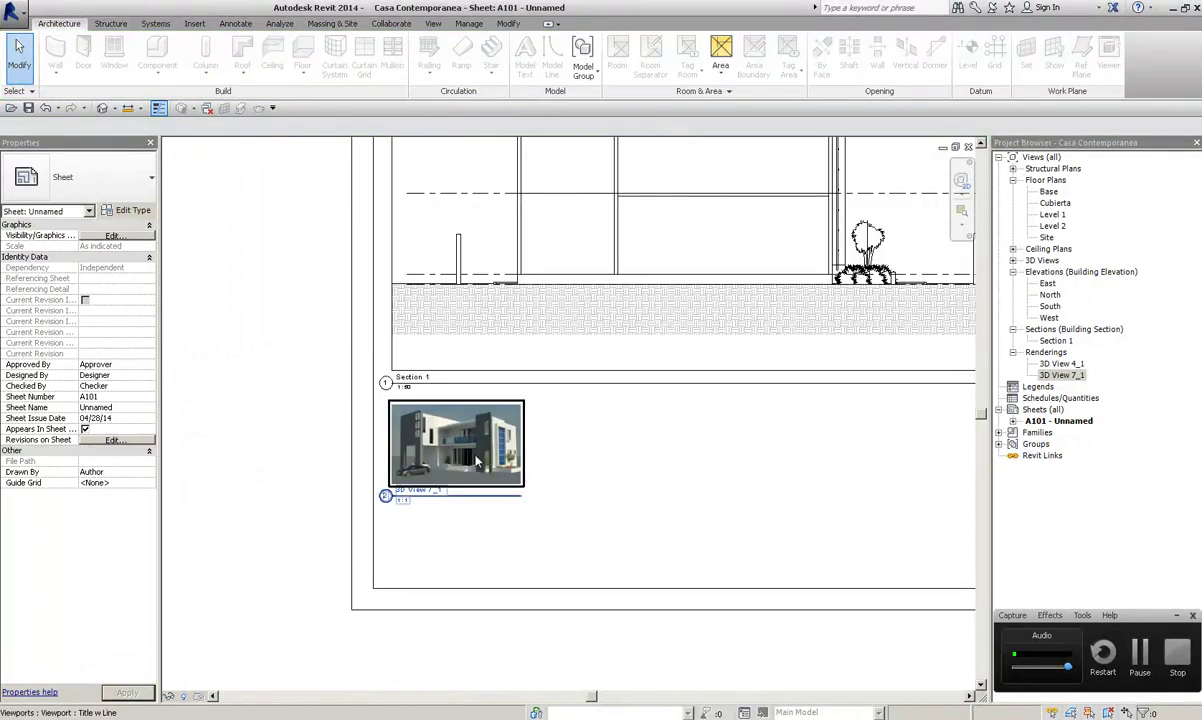
scroll(560, 445, up, 2)
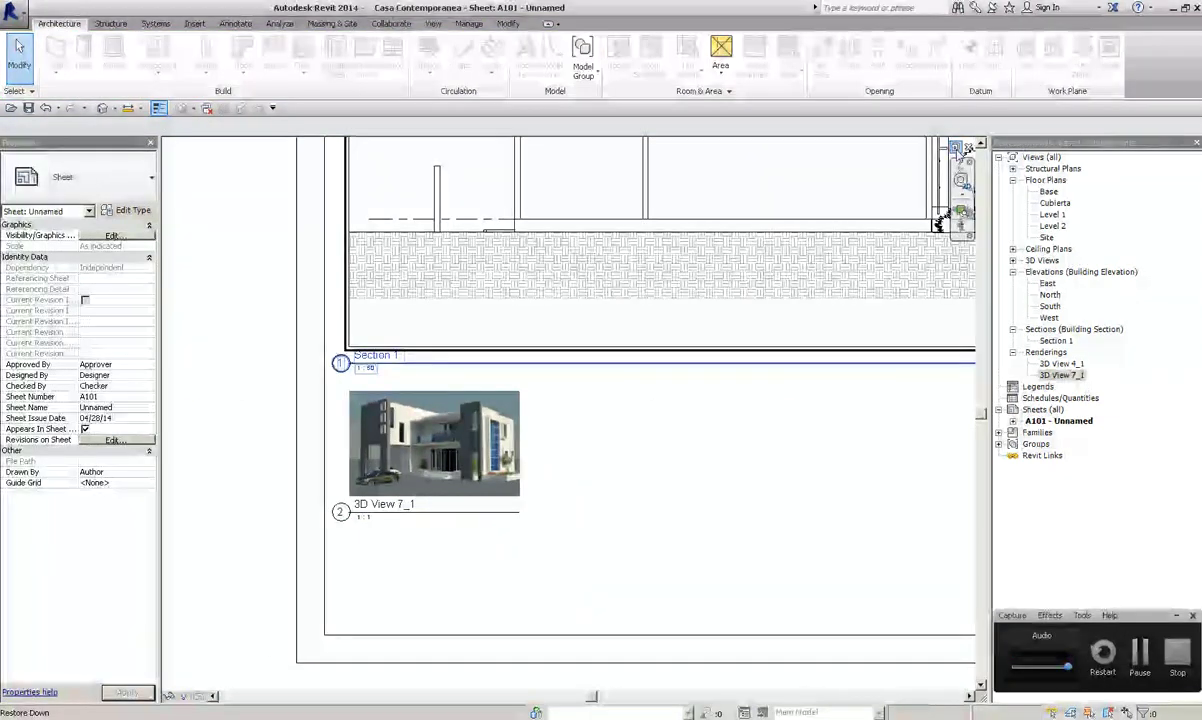
click(958, 148)
click(347, 442)
click(749, 676)
click(449, 407)
scroll(430, 390, down, 2)
scroll(415, 371, up, 3)
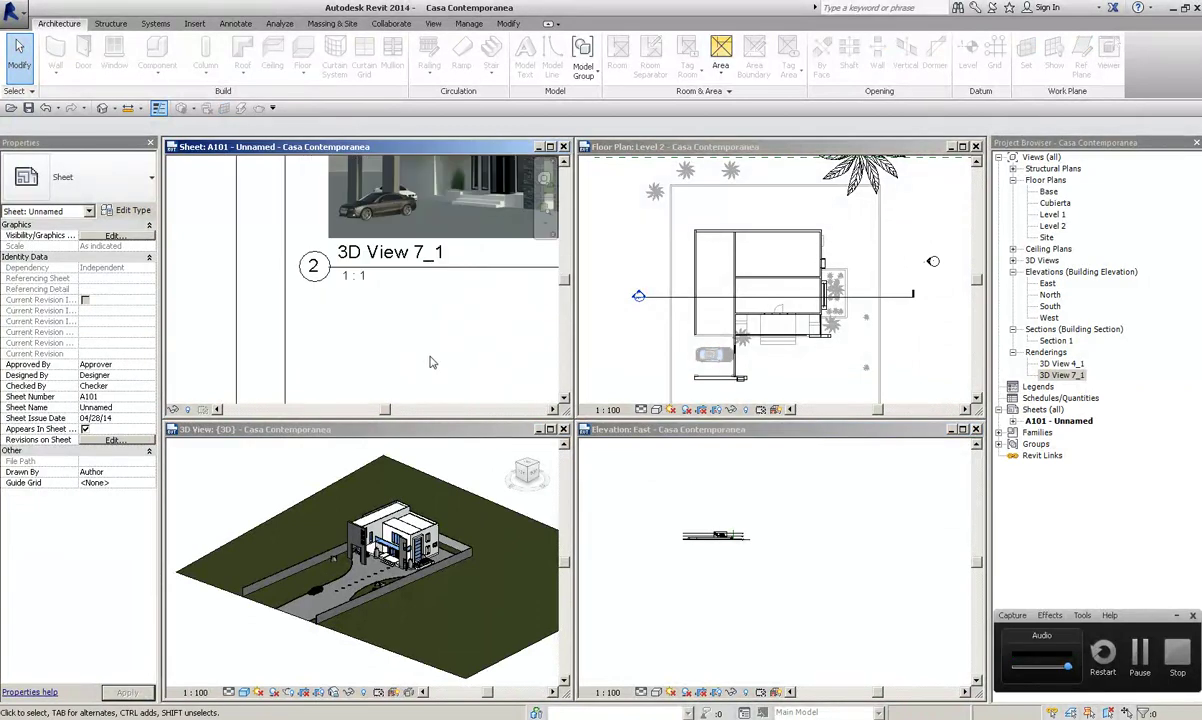
Open 3D View 7 from the Project Browser's 3D views and recentre the house
click(1061, 363)
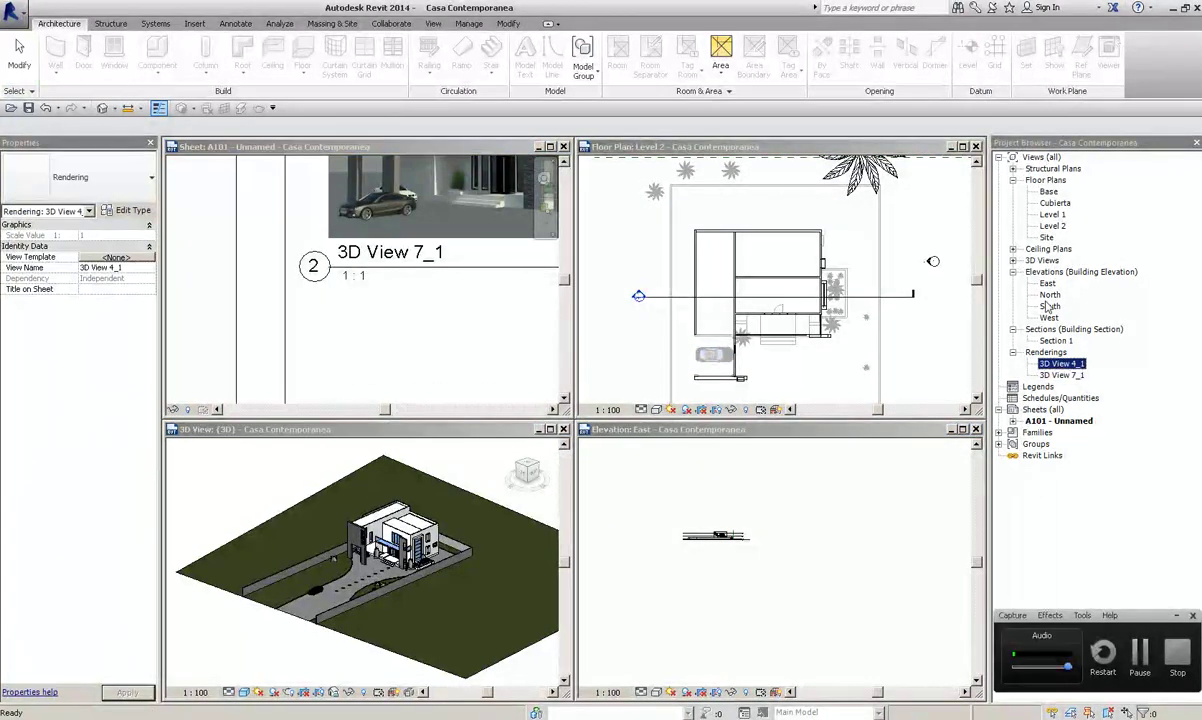
click(1062, 330)
double_click(1041, 260)
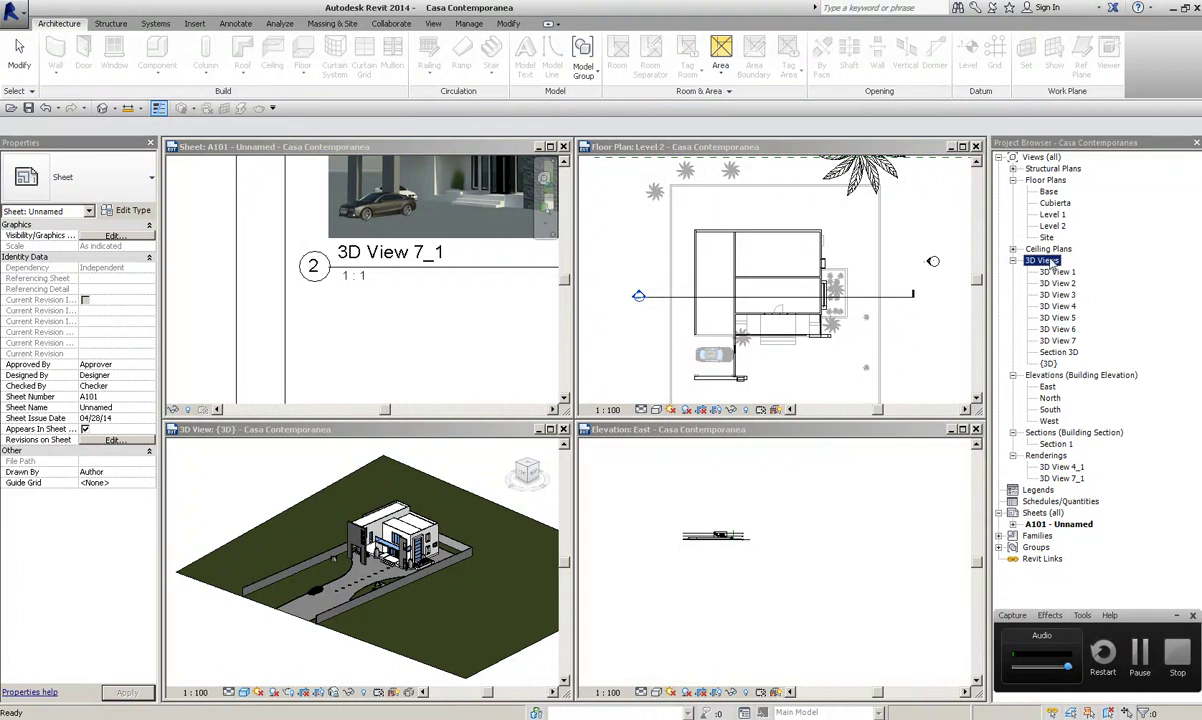
double_click(1060, 341)
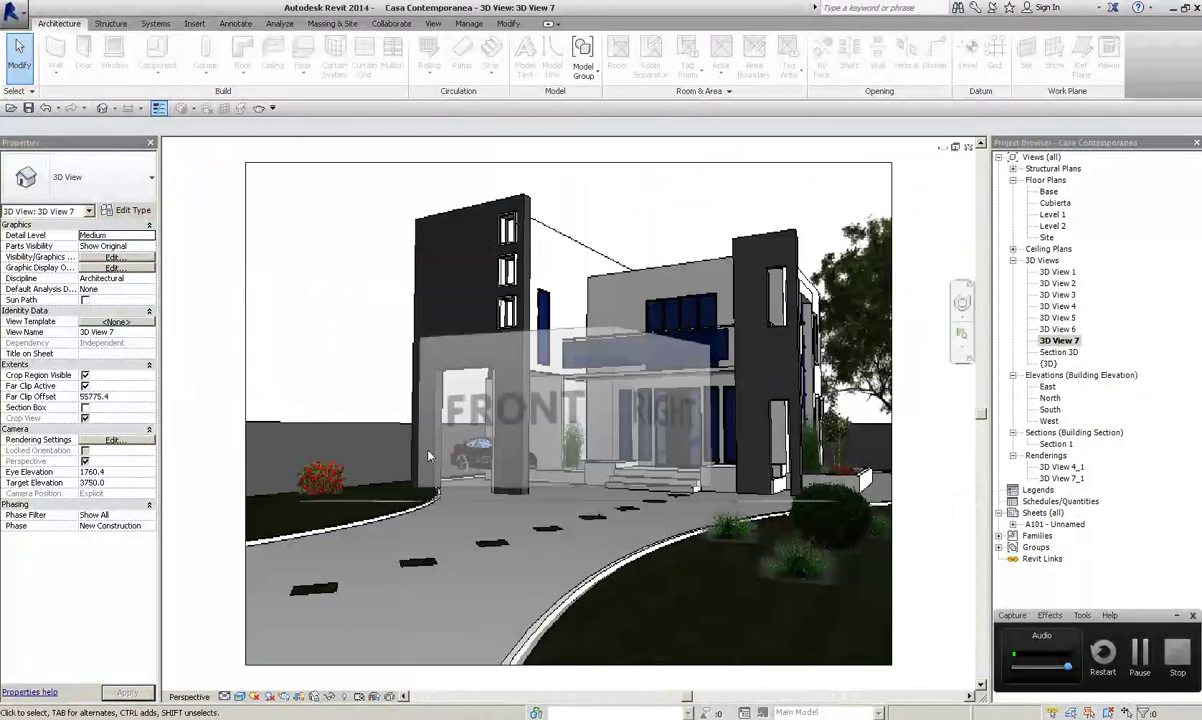
scroll(757, 399, down, 2)
middle_drag(218, 618, 236, 652)
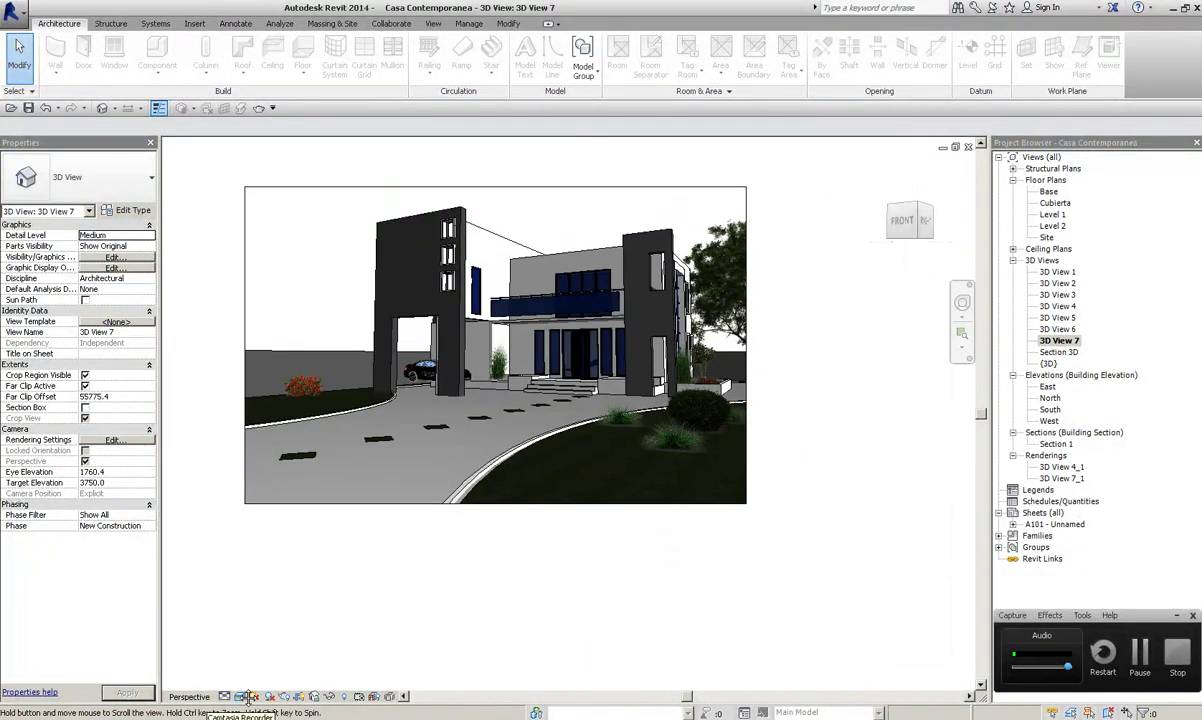
Set 3D View 7 to Hidden Line visual style and Coarse detail level
click(239, 696)
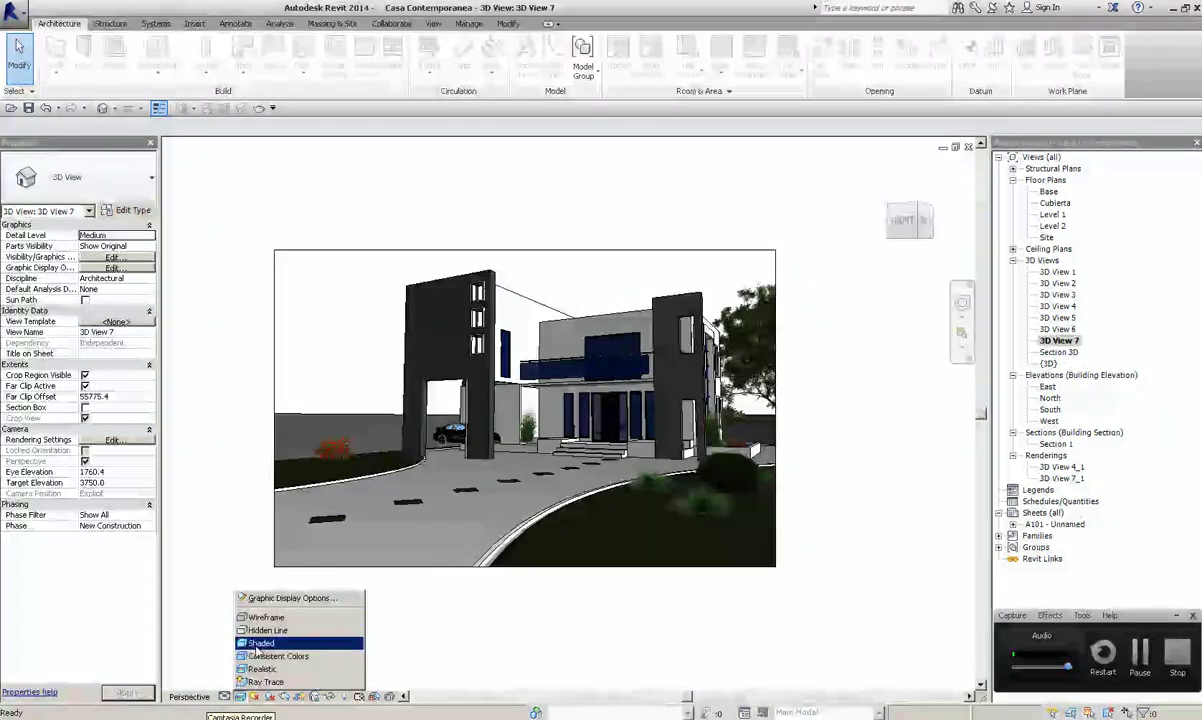
click(255, 592)
click(224, 697)
click(228, 614)
scroll(545, 445, up, 2)
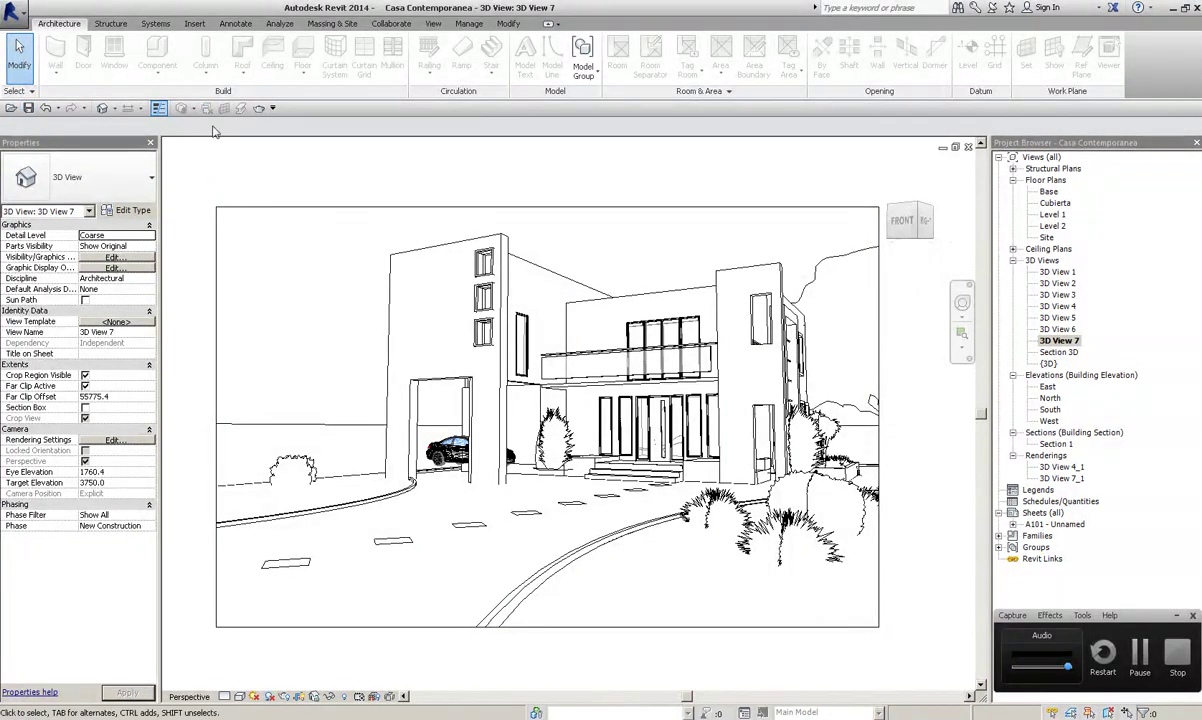
click(272, 109)
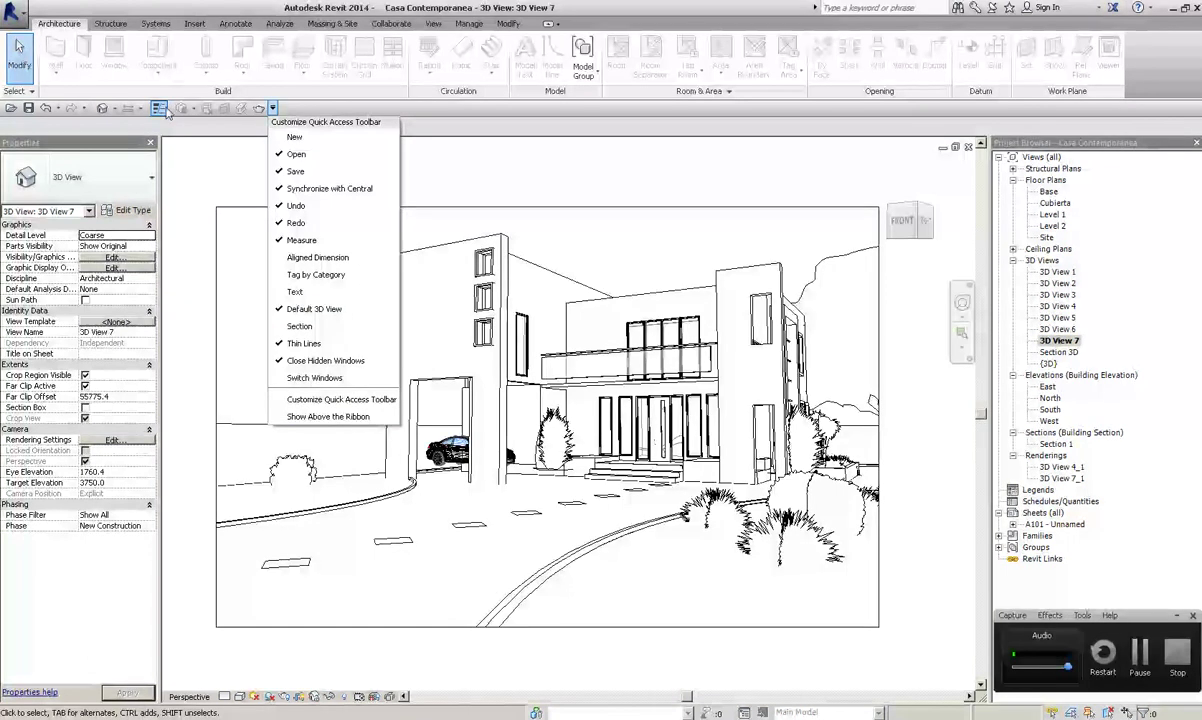
click(341, 399)
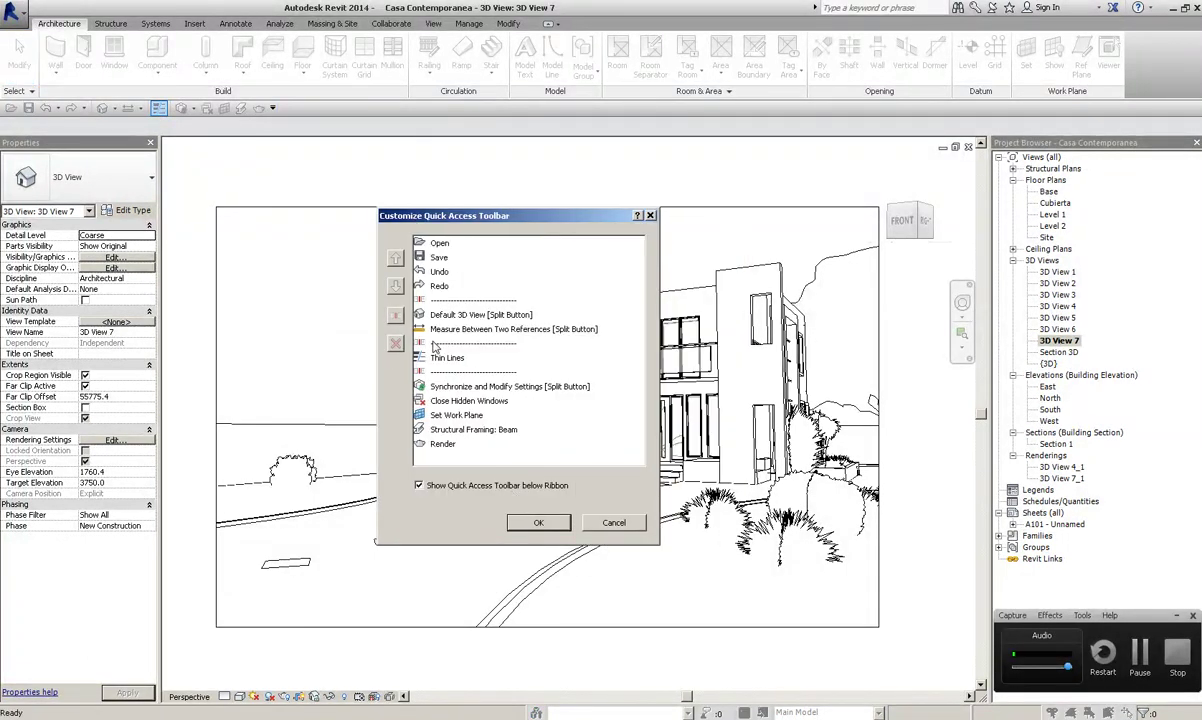
click(650, 216)
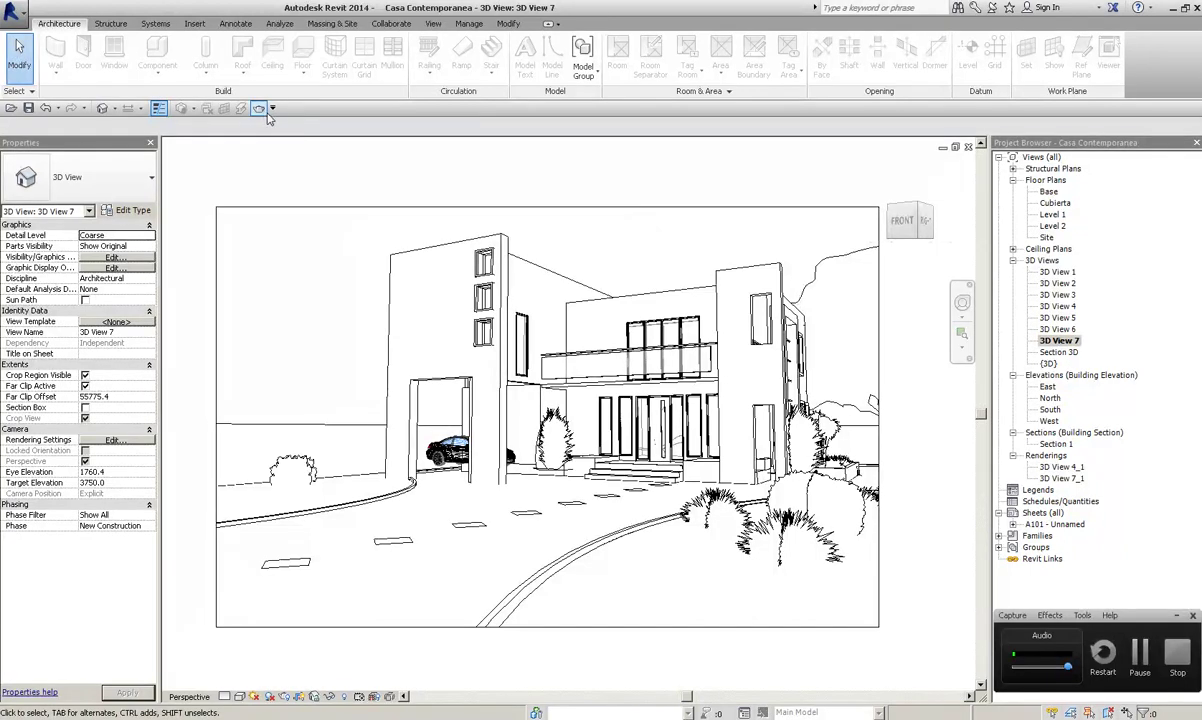
Set the render quality to Medium, rendering the whole view rather than a region
click(259, 108)
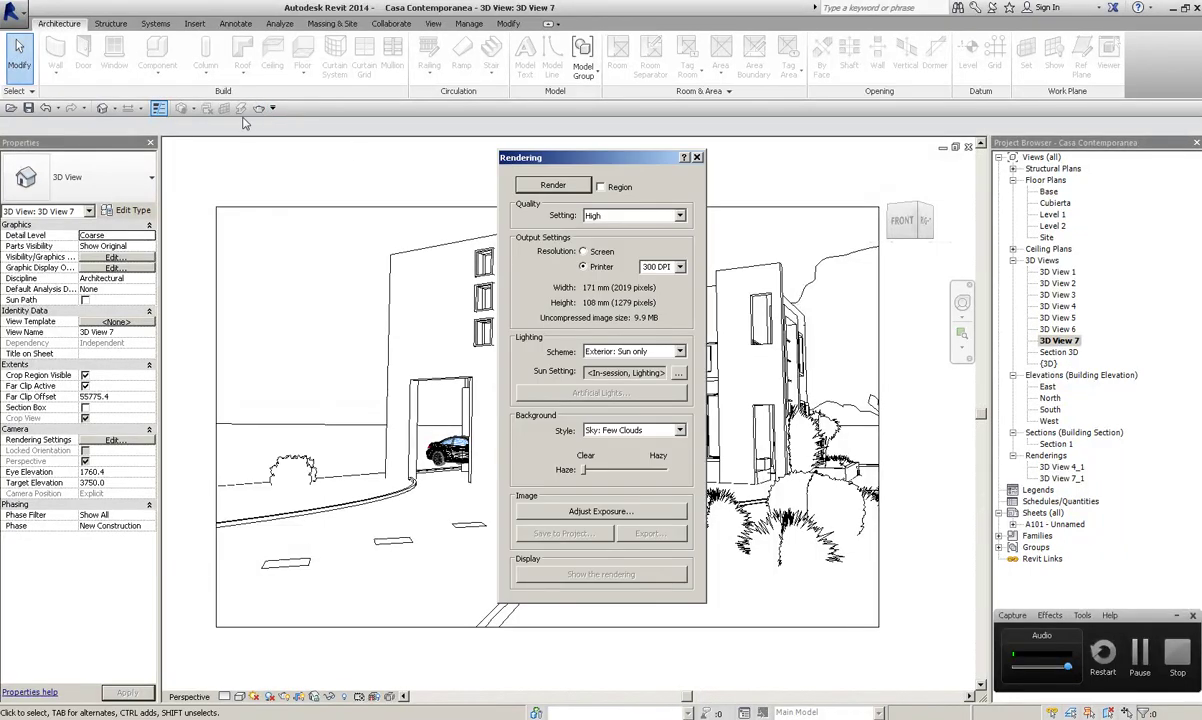
drag(530, 163, 329, 170)
click(412, 224)
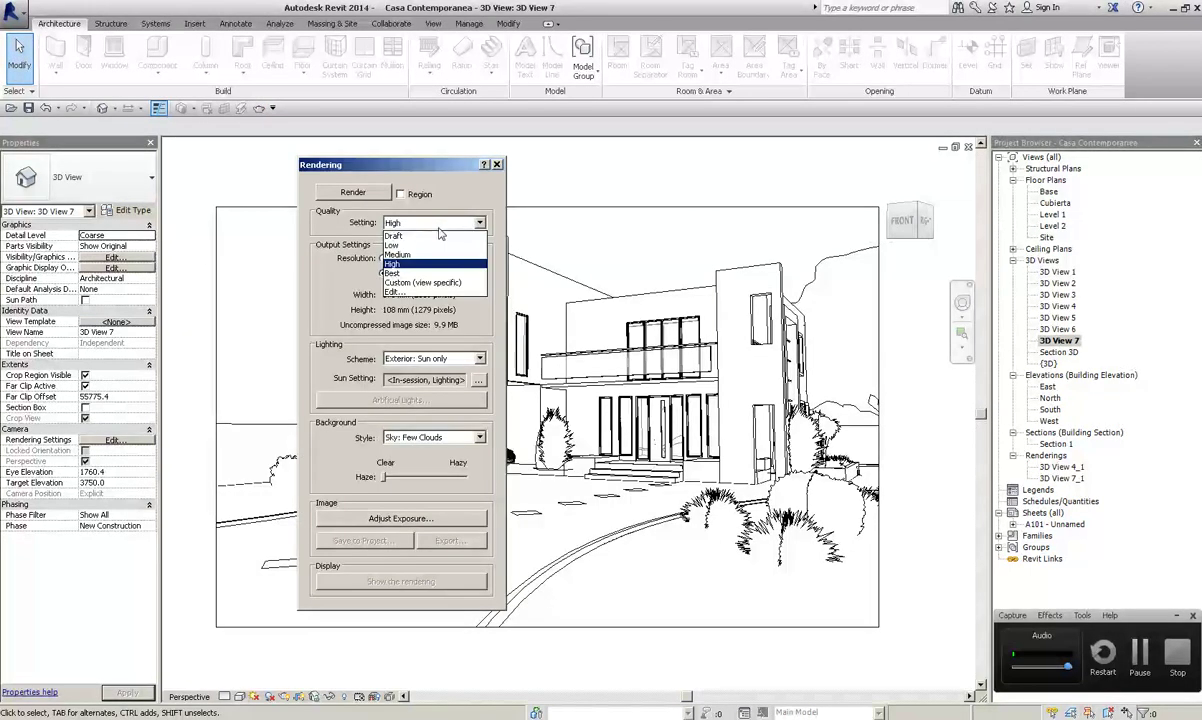
click(410, 248)
click(410, 224)
click(400, 255)
drag(334, 159, 294, 145)
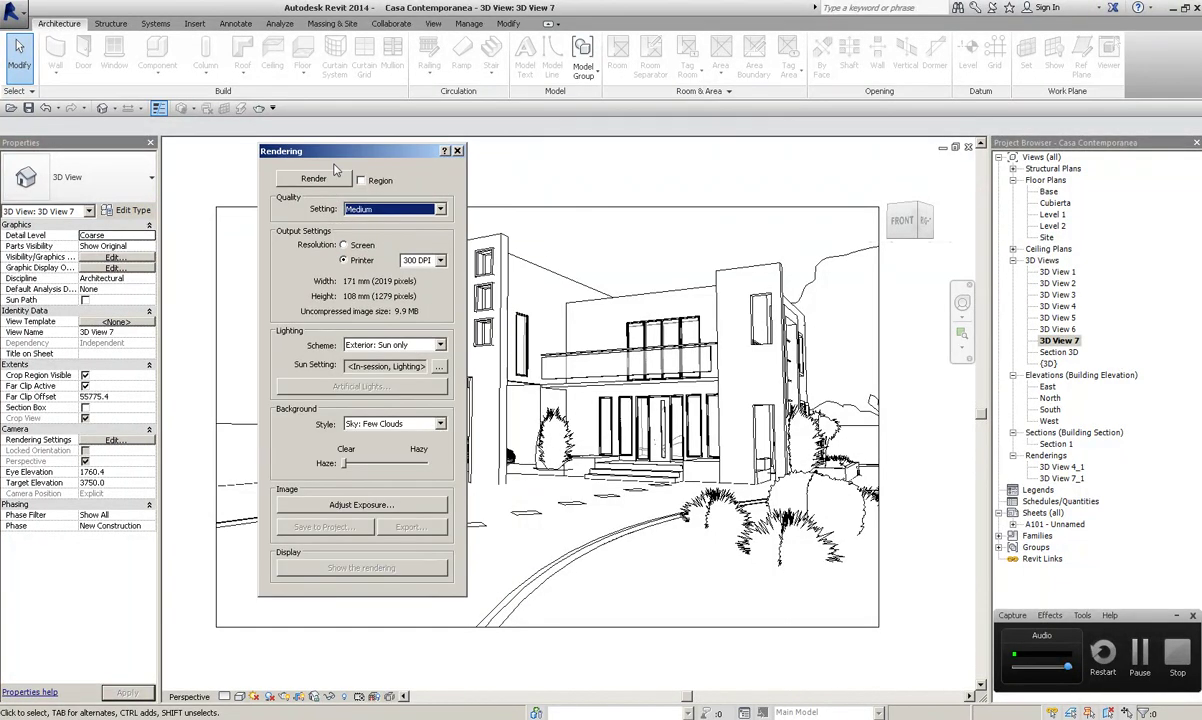
click(361, 181)
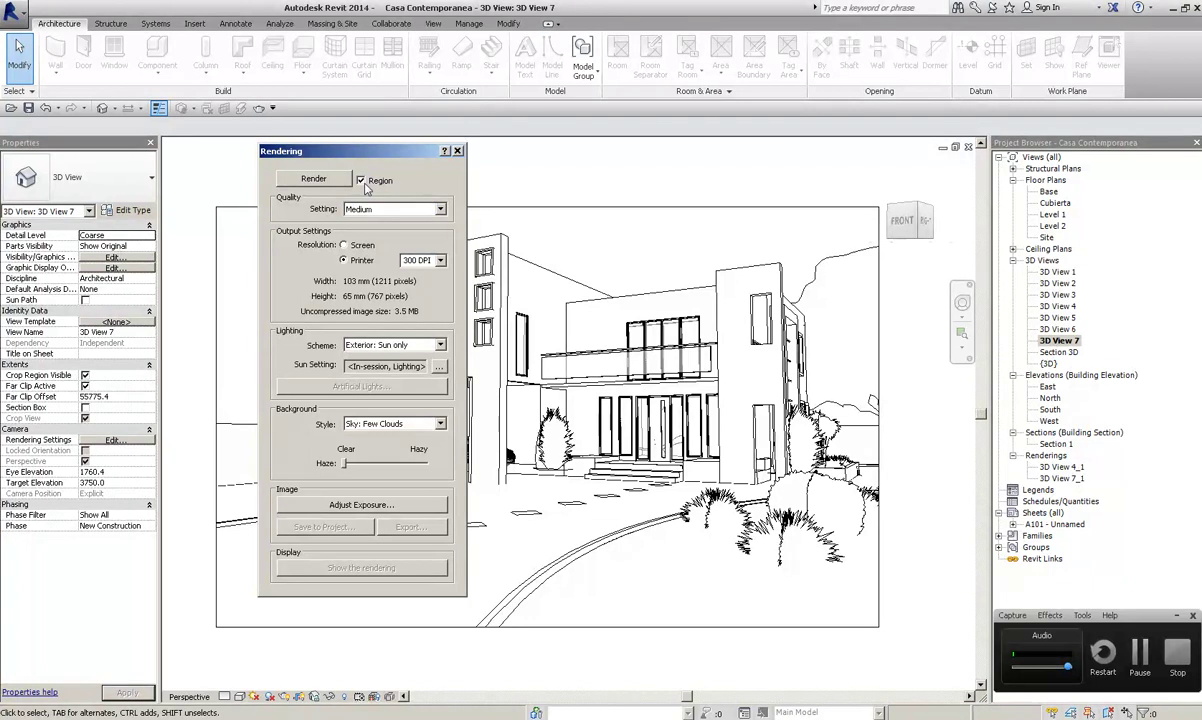
click(361, 181)
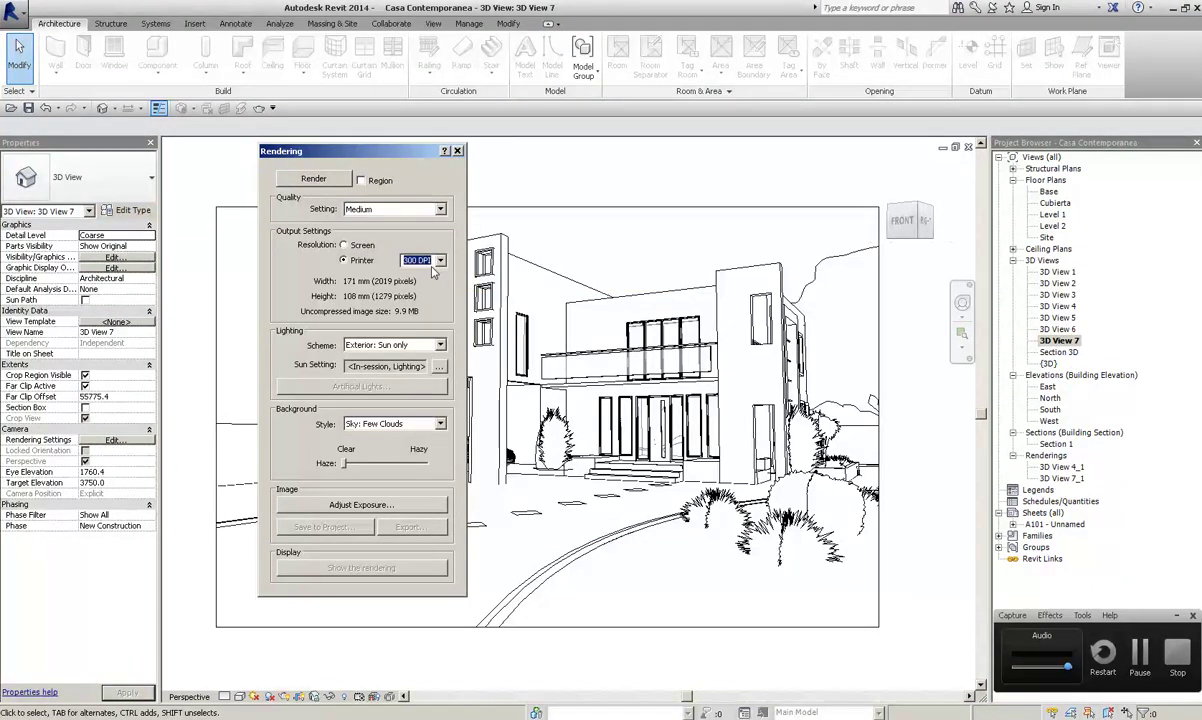
Keep 300 DPI printer resolution and Exterior: Sun only lighting
click(440, 261)
click(401, 291)
drag(380, 152, 352, 143)
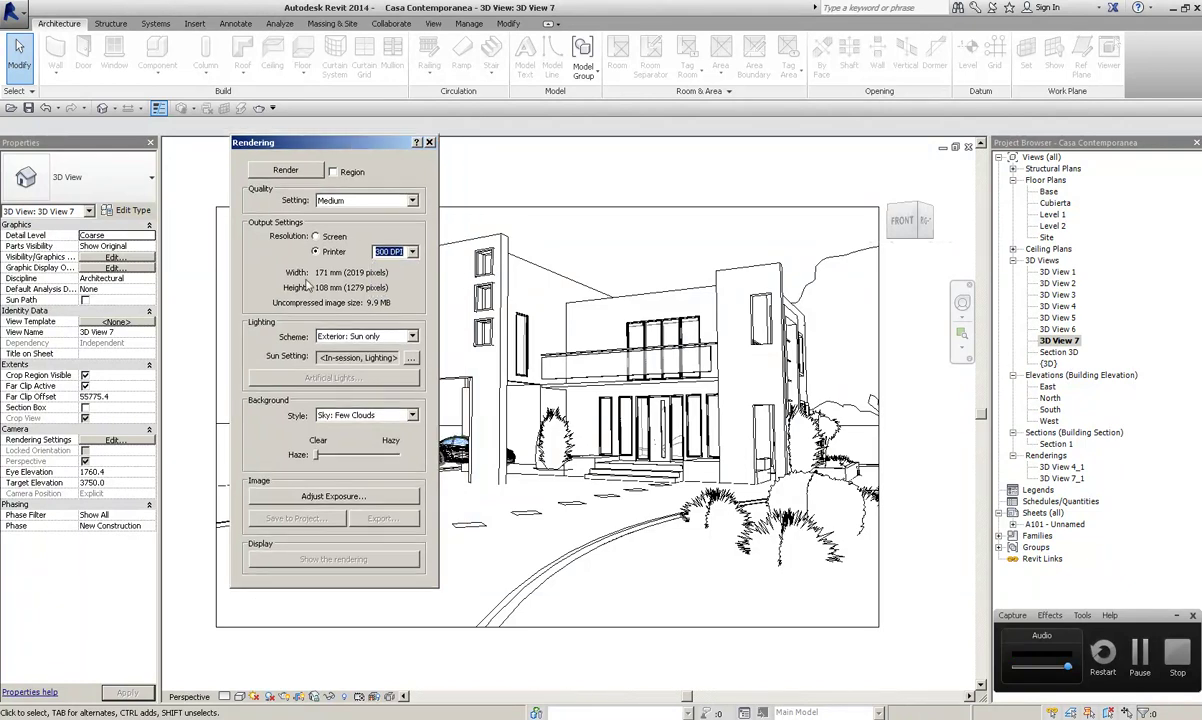
click(336, 340)
click(360, 337)
click(360, 337)
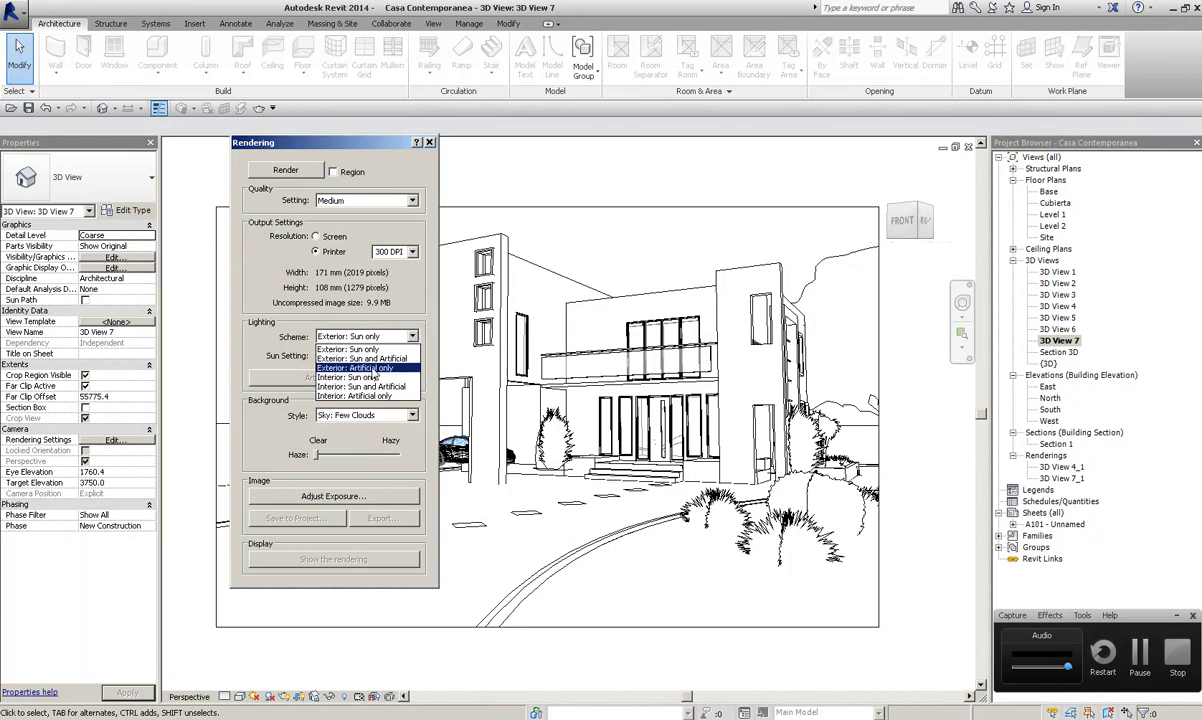
click(350, 348)
Keep the Sky: Few Clouds background, leave exposure unchanged, and start rendering 3D View 7
click(371, 418)
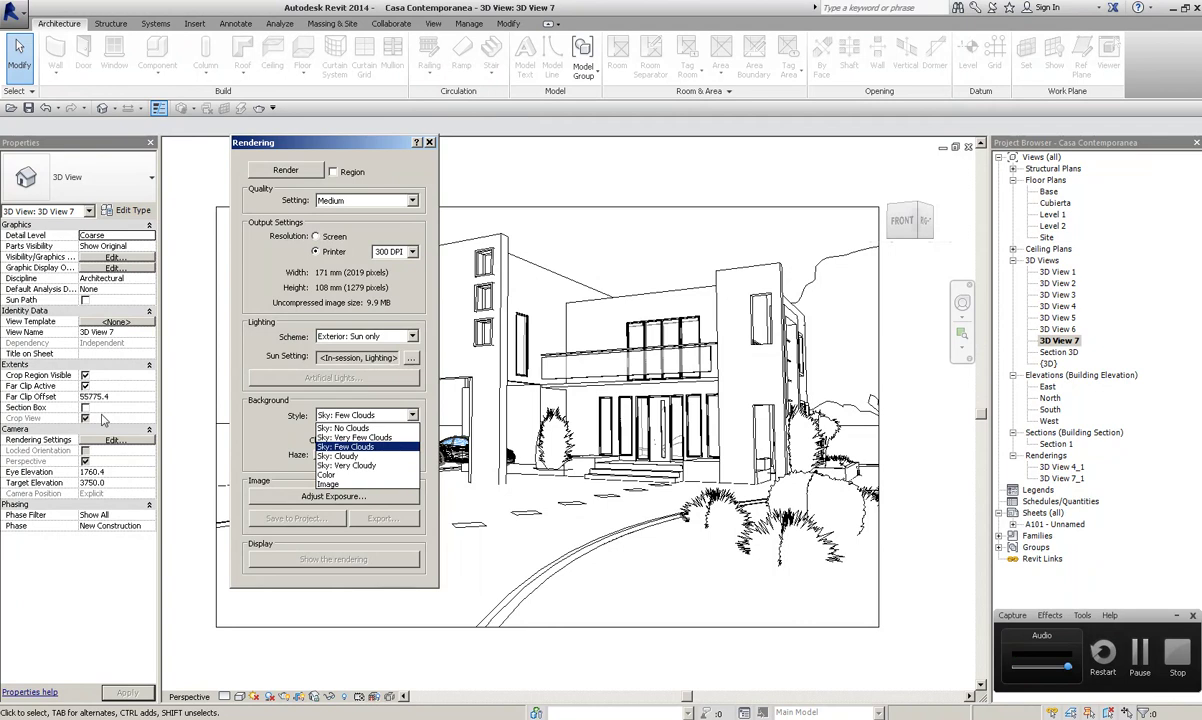
click(277, 433)
click(311, 456)
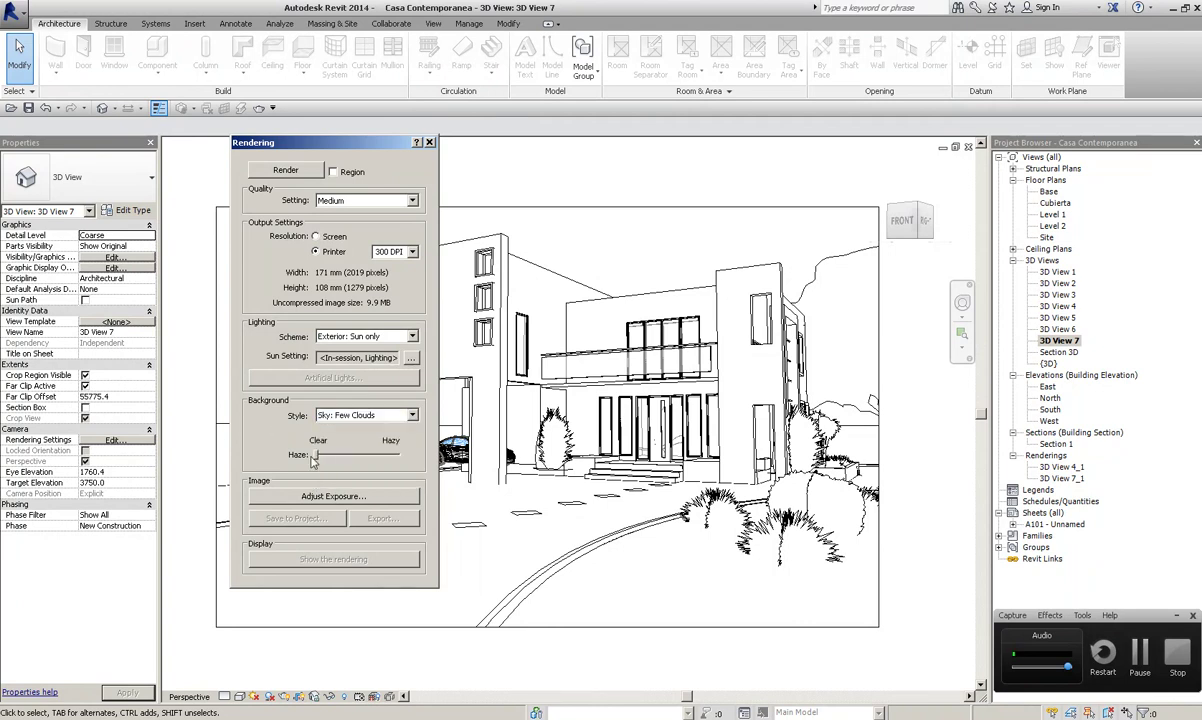
click(295, 495)
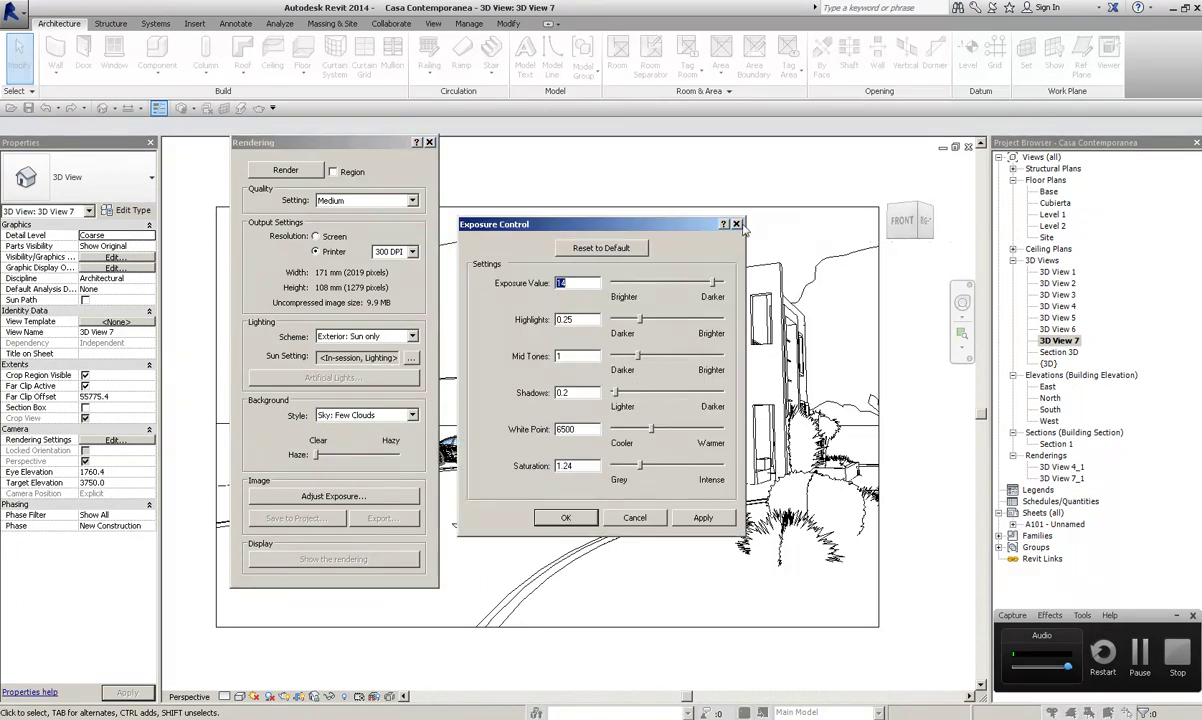
click(737, 225)
drag(297, 148, 316, 147)
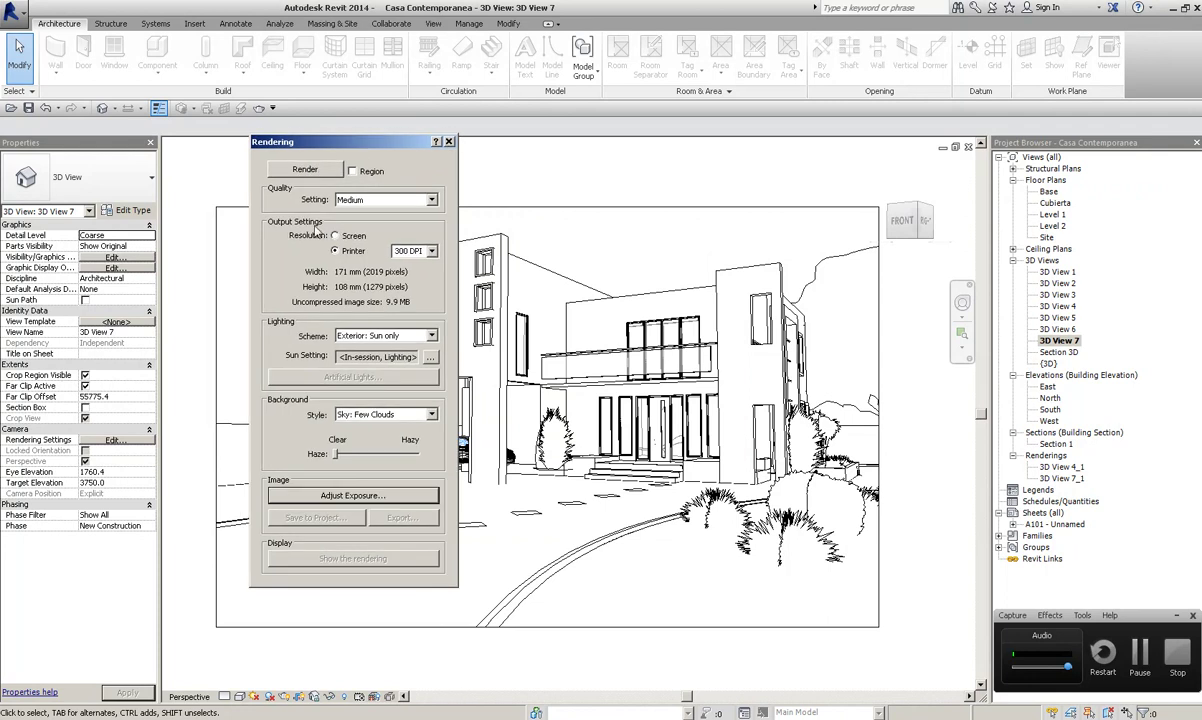
click(304, 170)
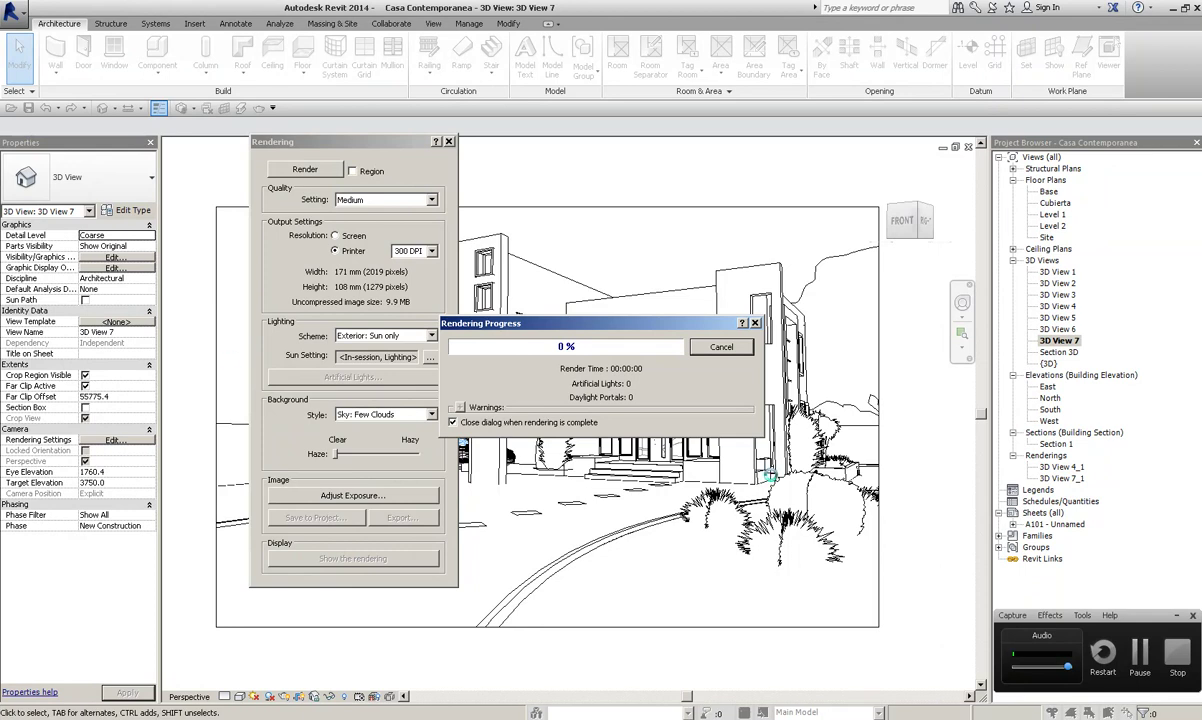
Watch the render progress, moving the Rendering Progress dialog off the image
click(1144, 658)
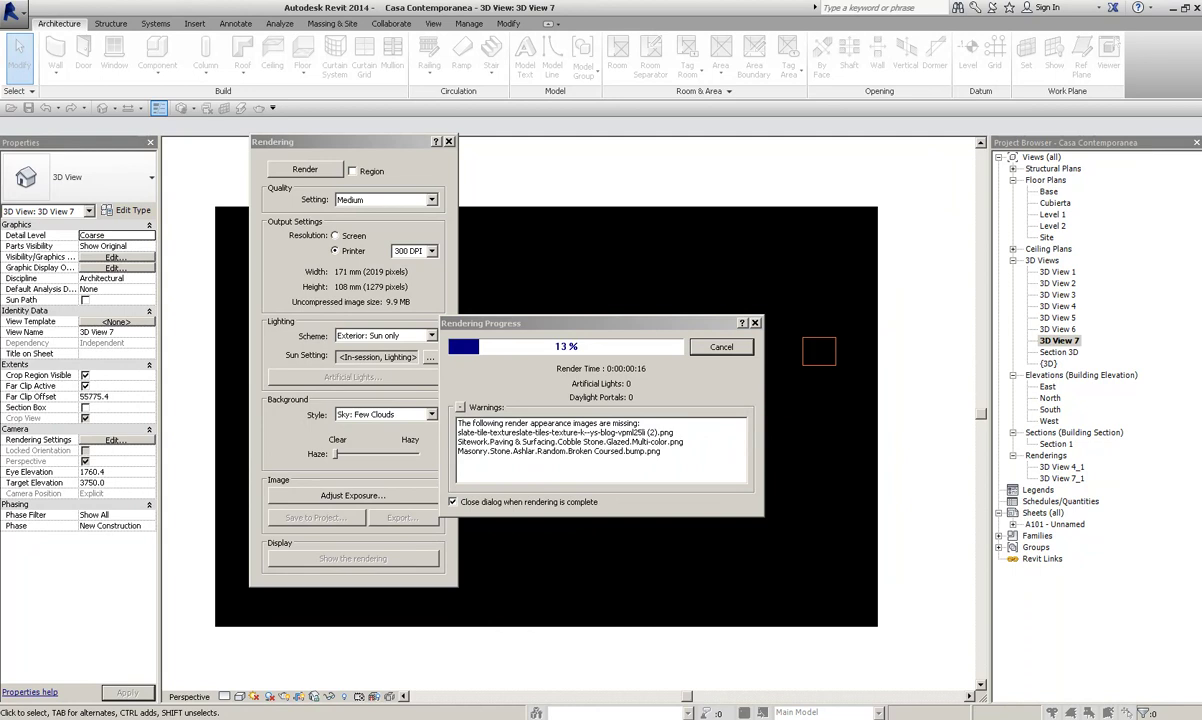
click(1075, 716)
click(1078, 677)
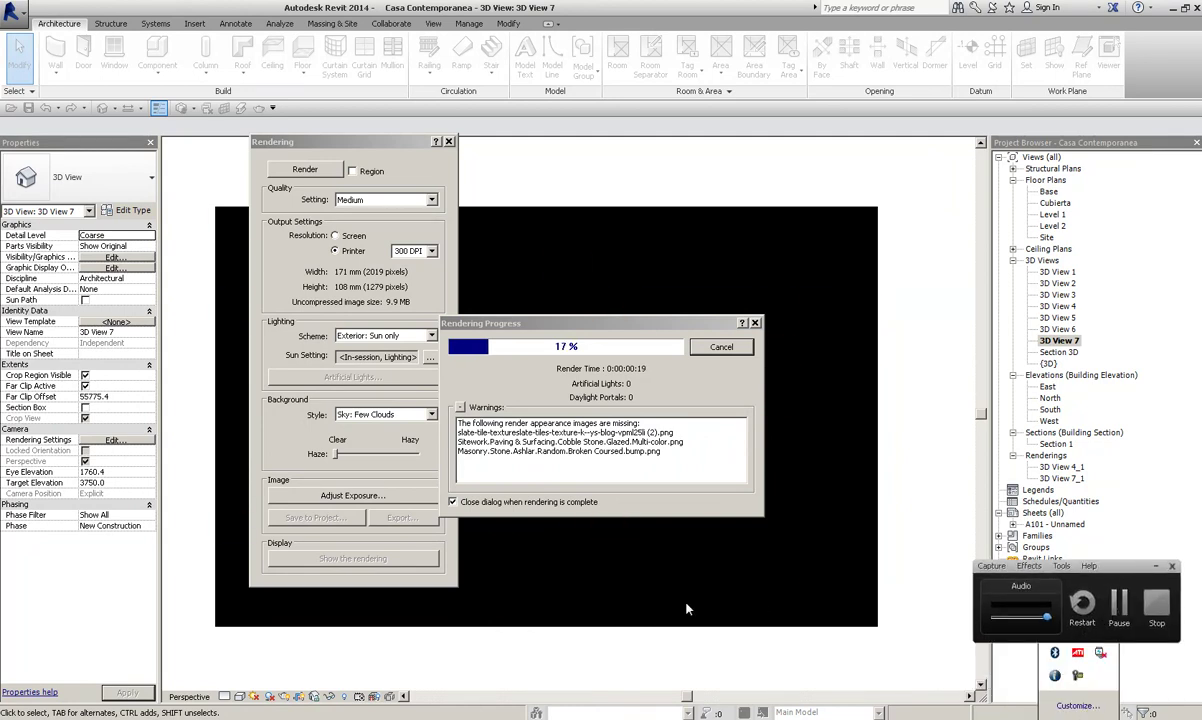
click(1121, 601)
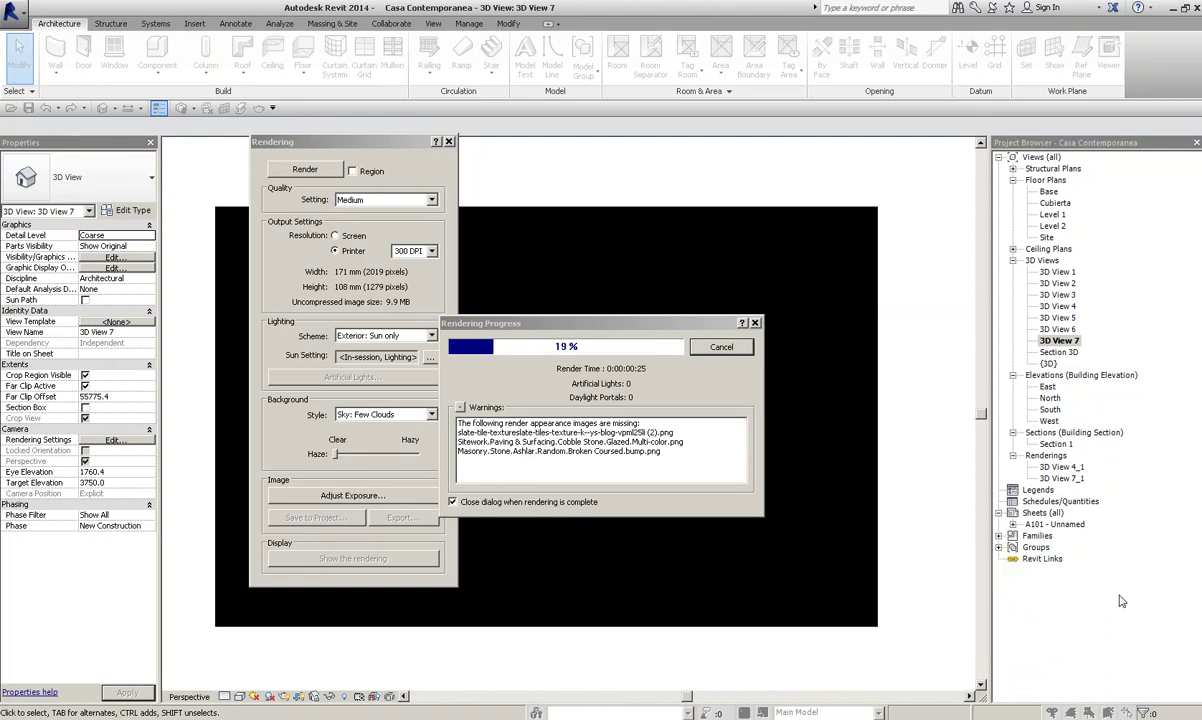
click(1080, 714)
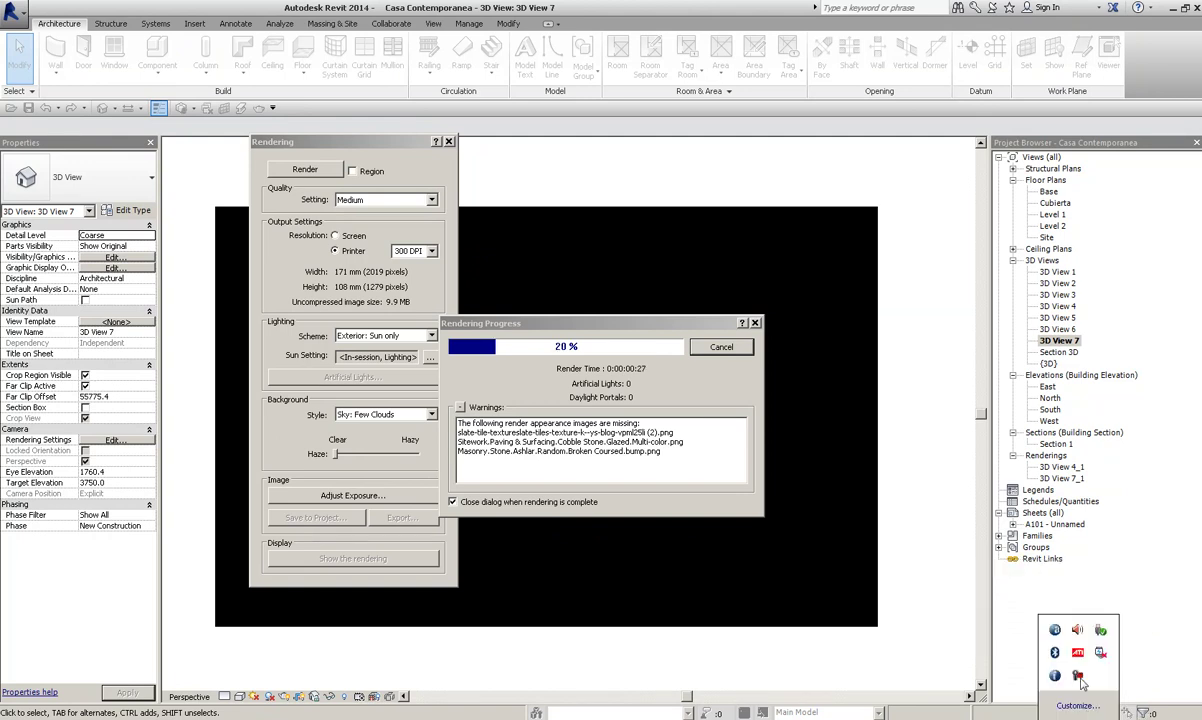
click(1077, 675)
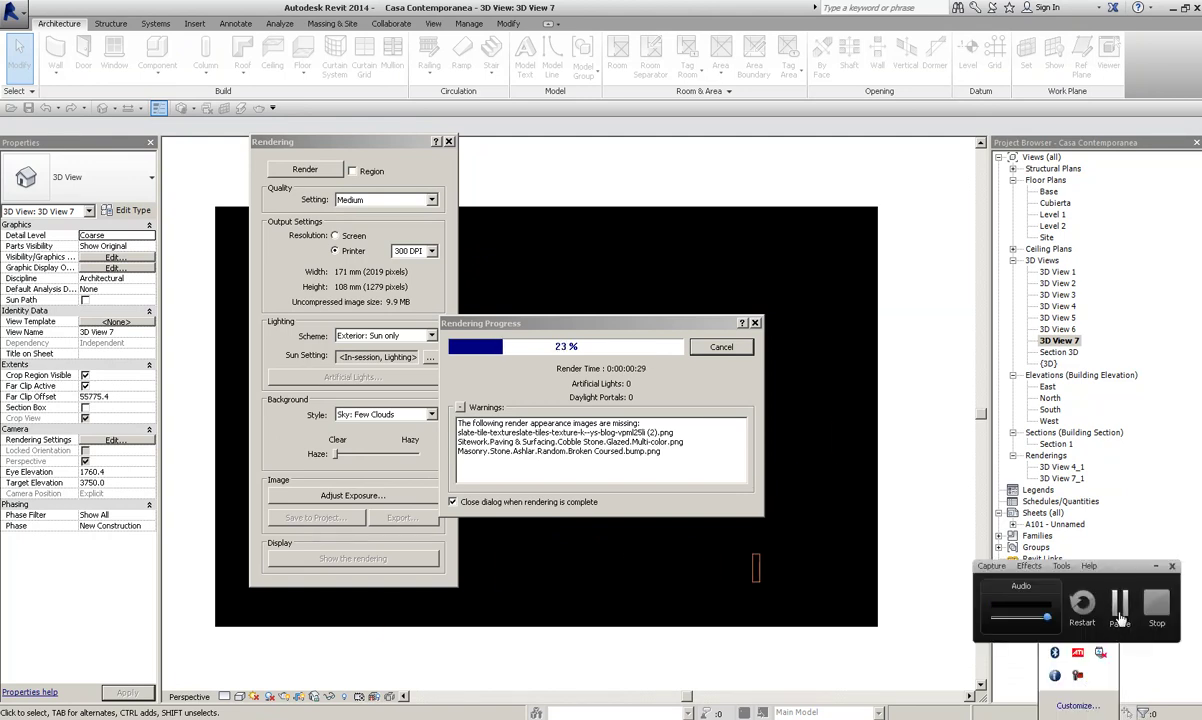
click(1120, 618)
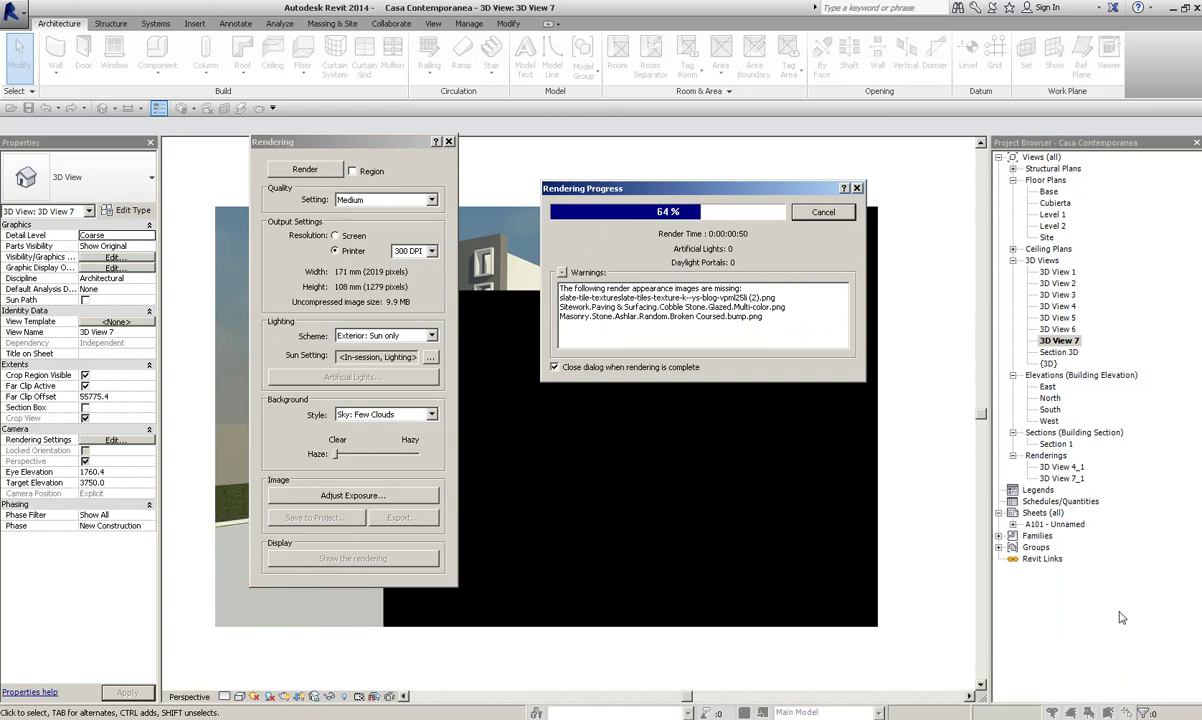
drag(725, 190, 1074, 152)
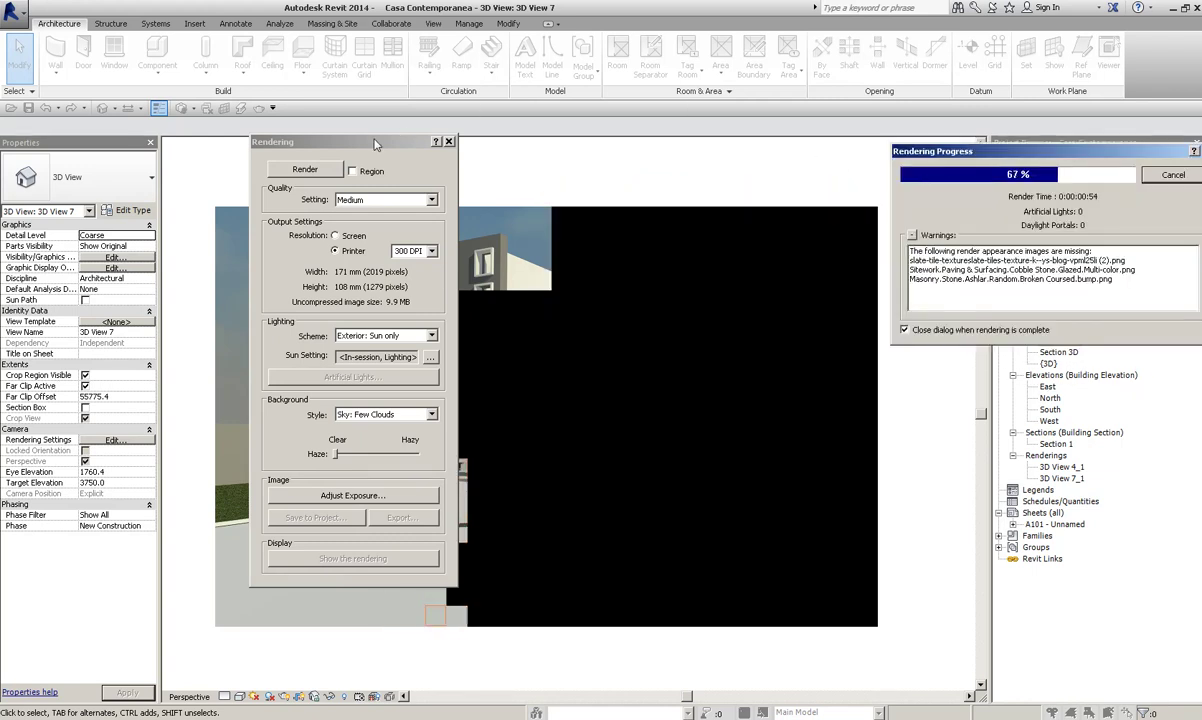
drag(917, 152, 855, 168)
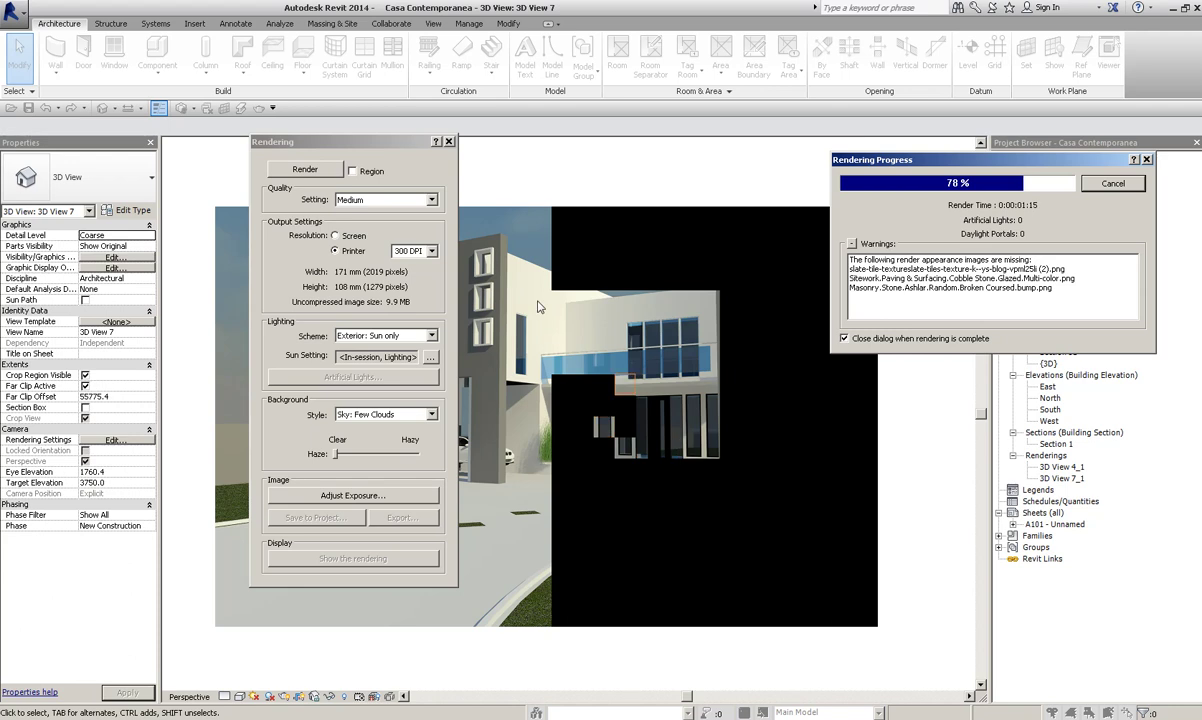
Keep waiting until the house render is complete
click(1078, 719)
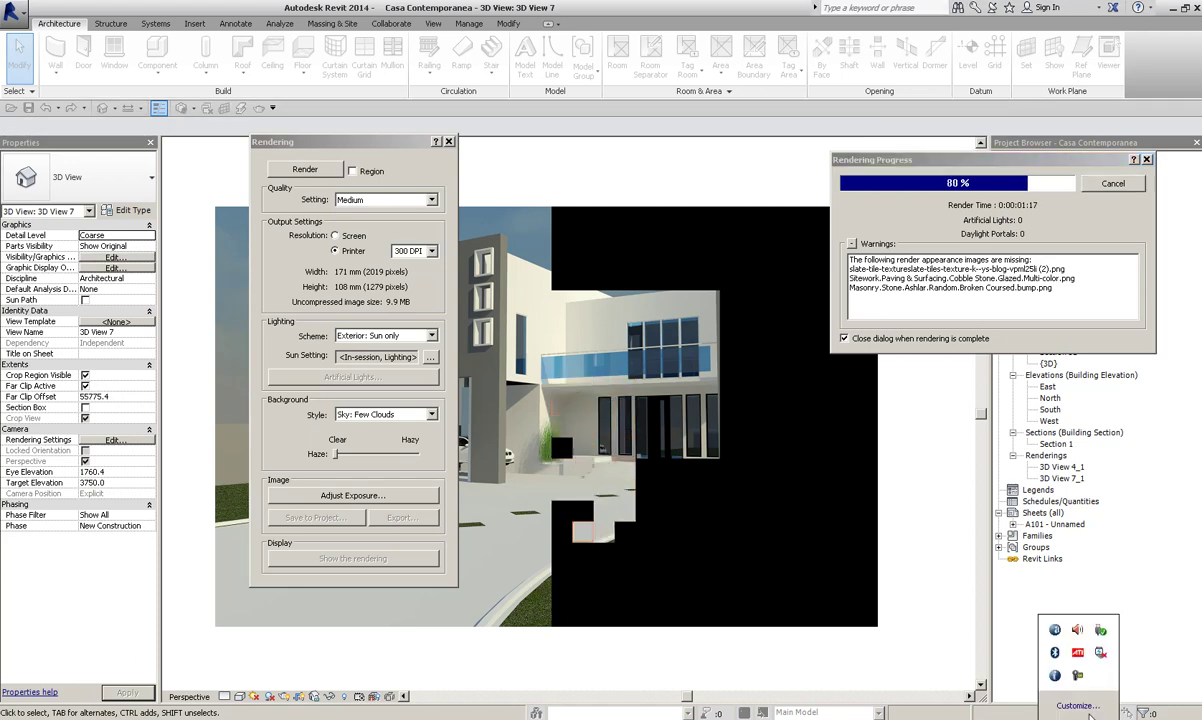
click(1100, 630)
click(1126, 618)
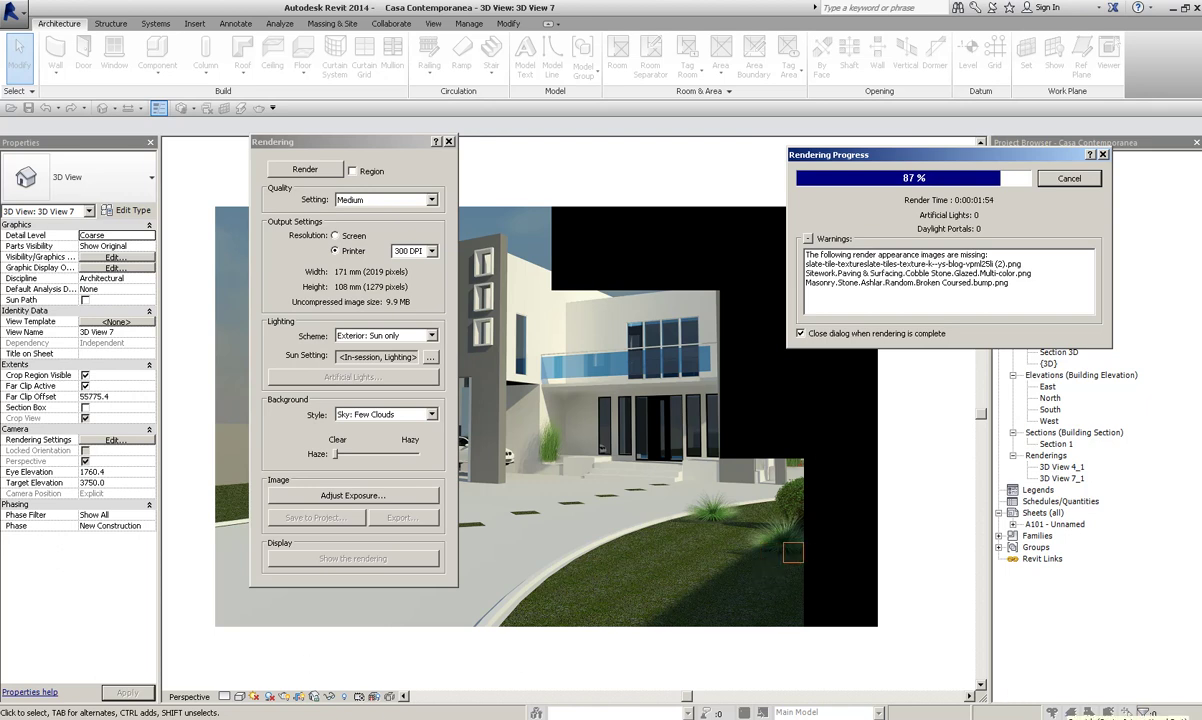
click(1078, 718)
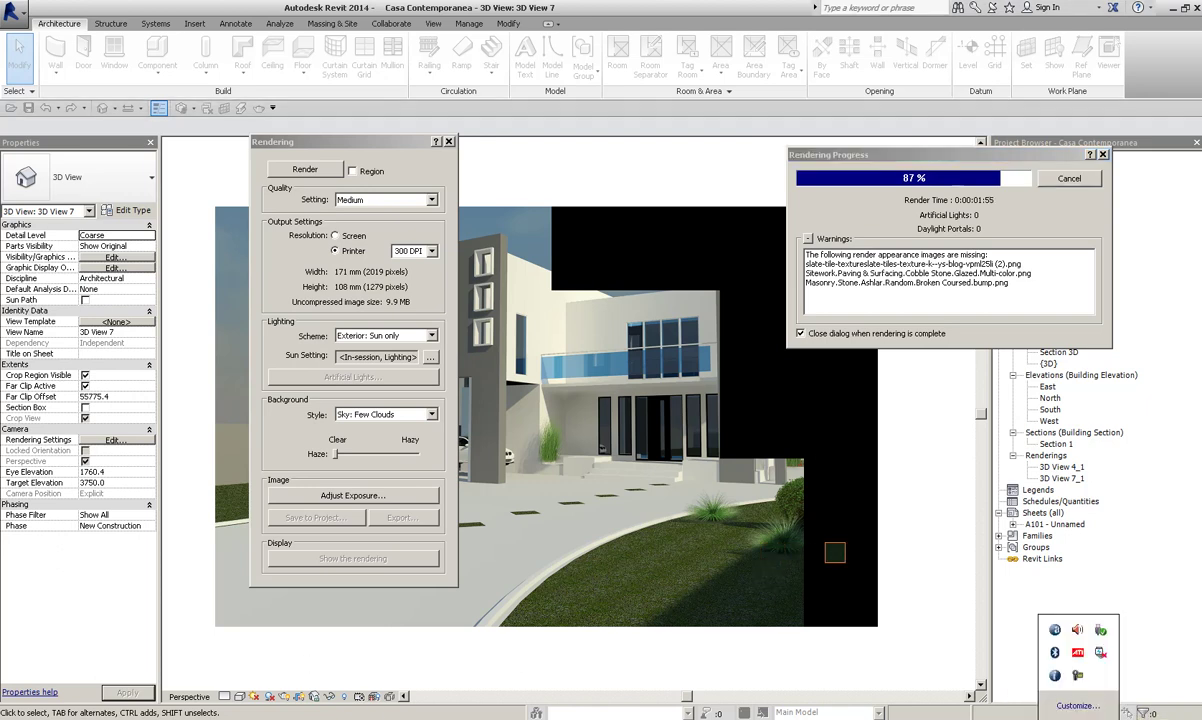
click(1080, 677)
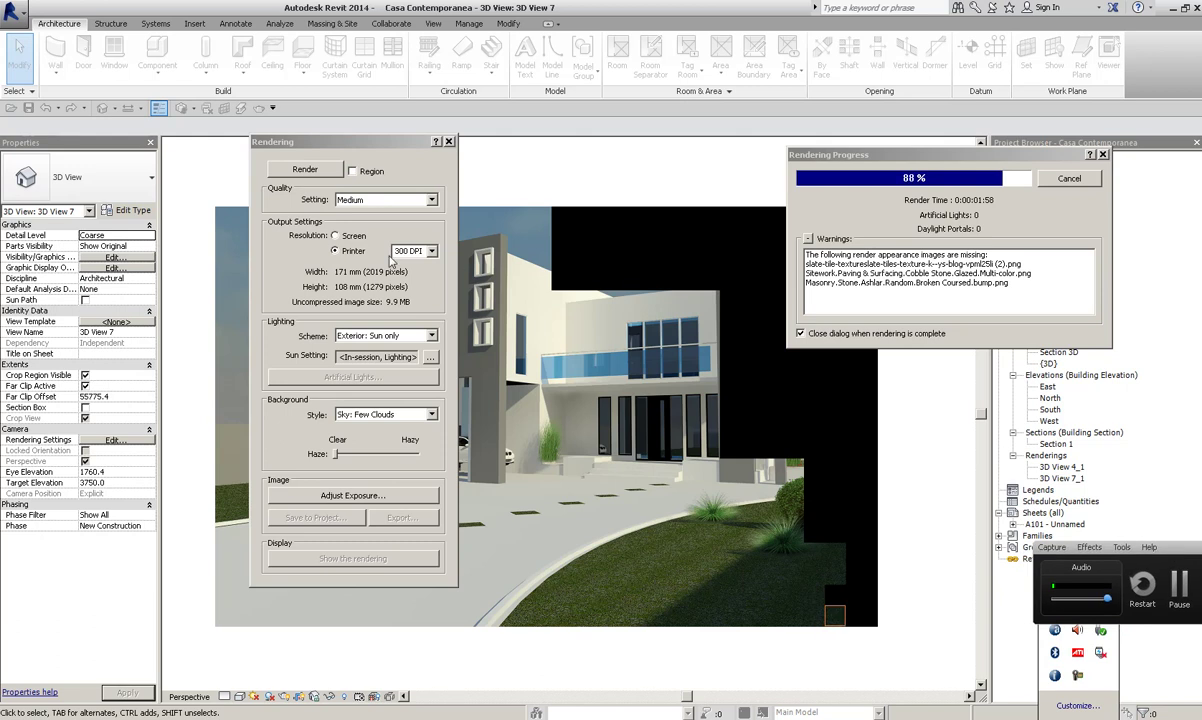
drag(1172, 563, 1052, 536)
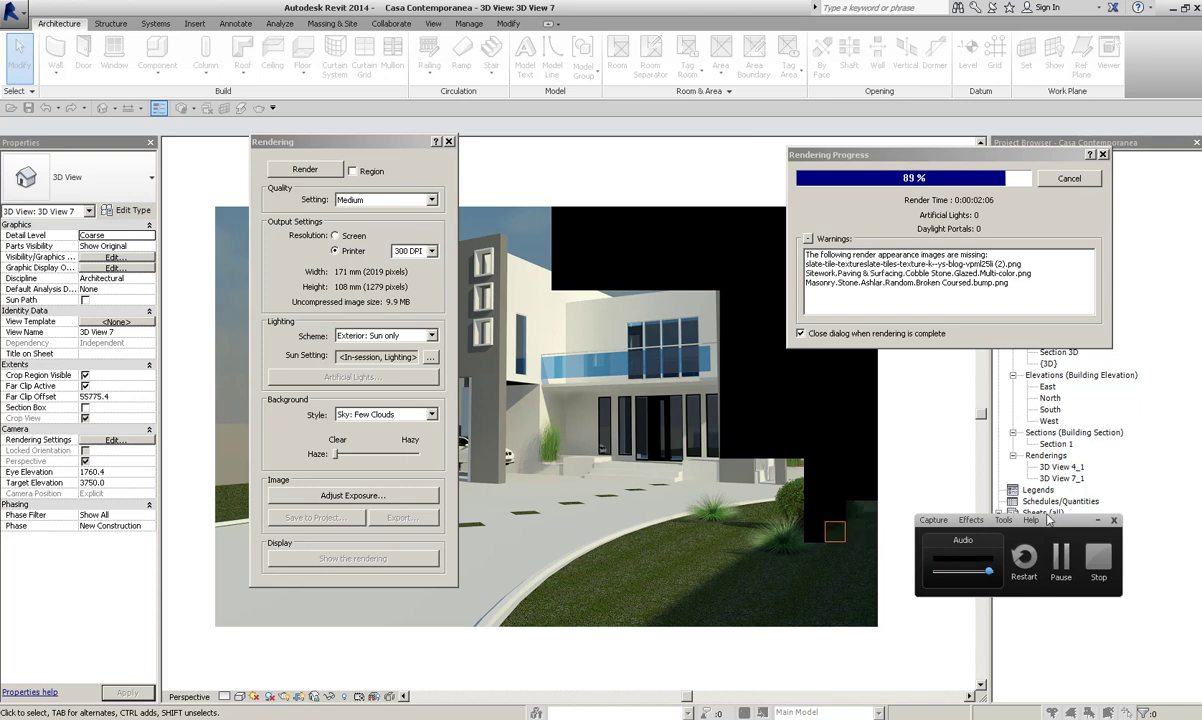
drag(1062, 523, 1074, 530)
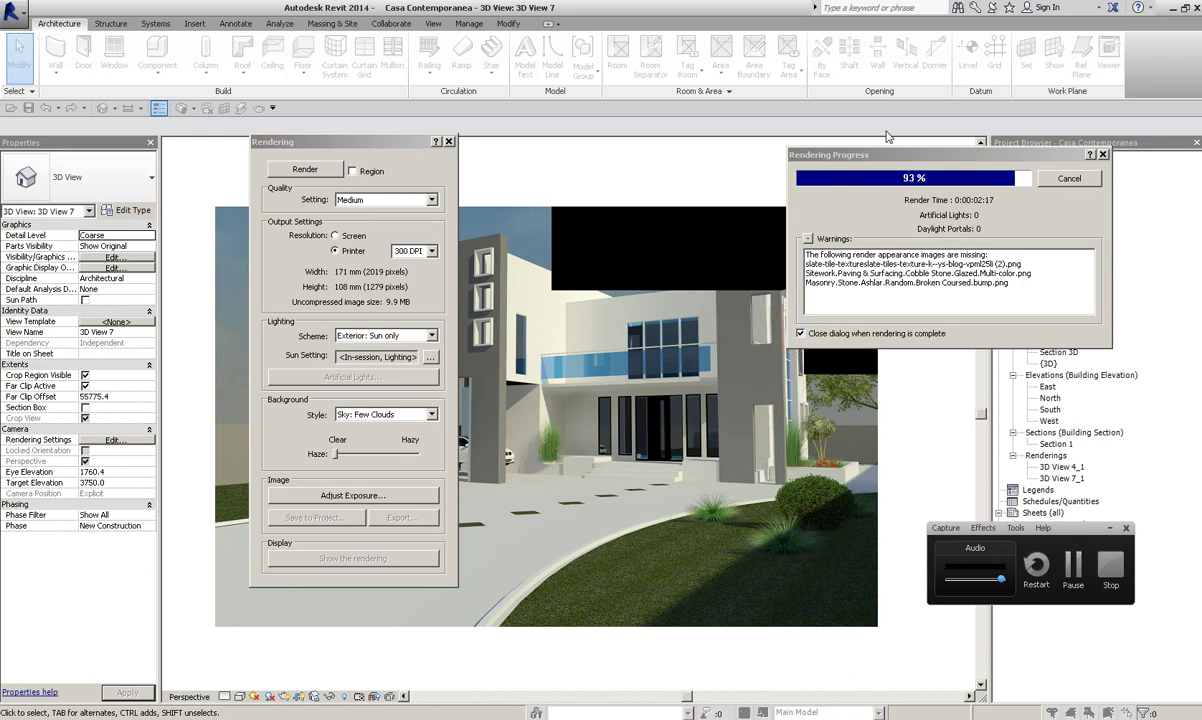
drag(1050, 533, 982, 533)
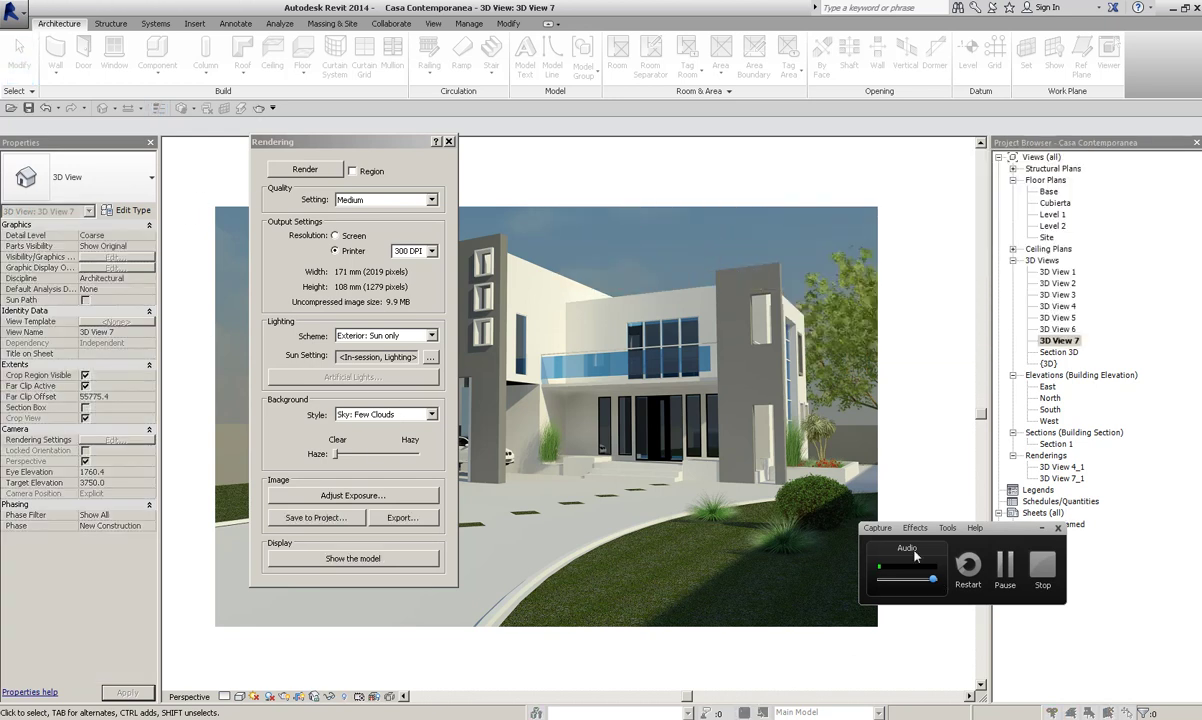
Save the finished render to the project, keeping the proposed name 3D View 7_2
drag(958, 525, 958, 530)
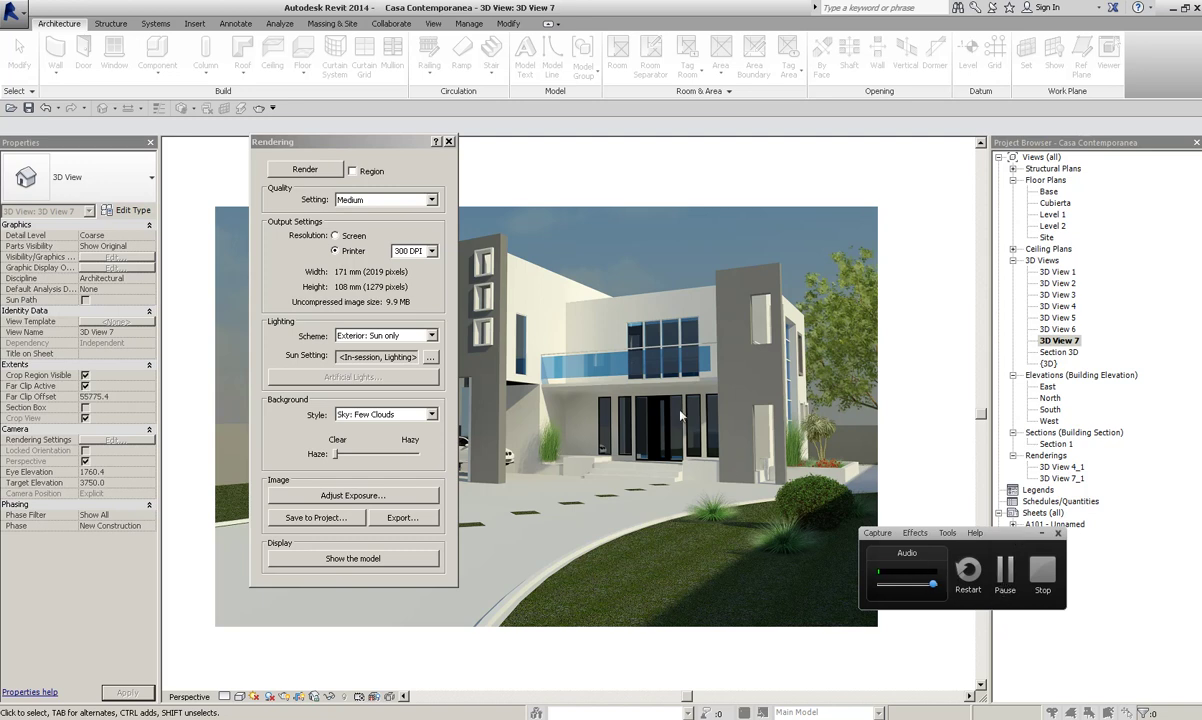
drag(1011, 535, 1028, 542)
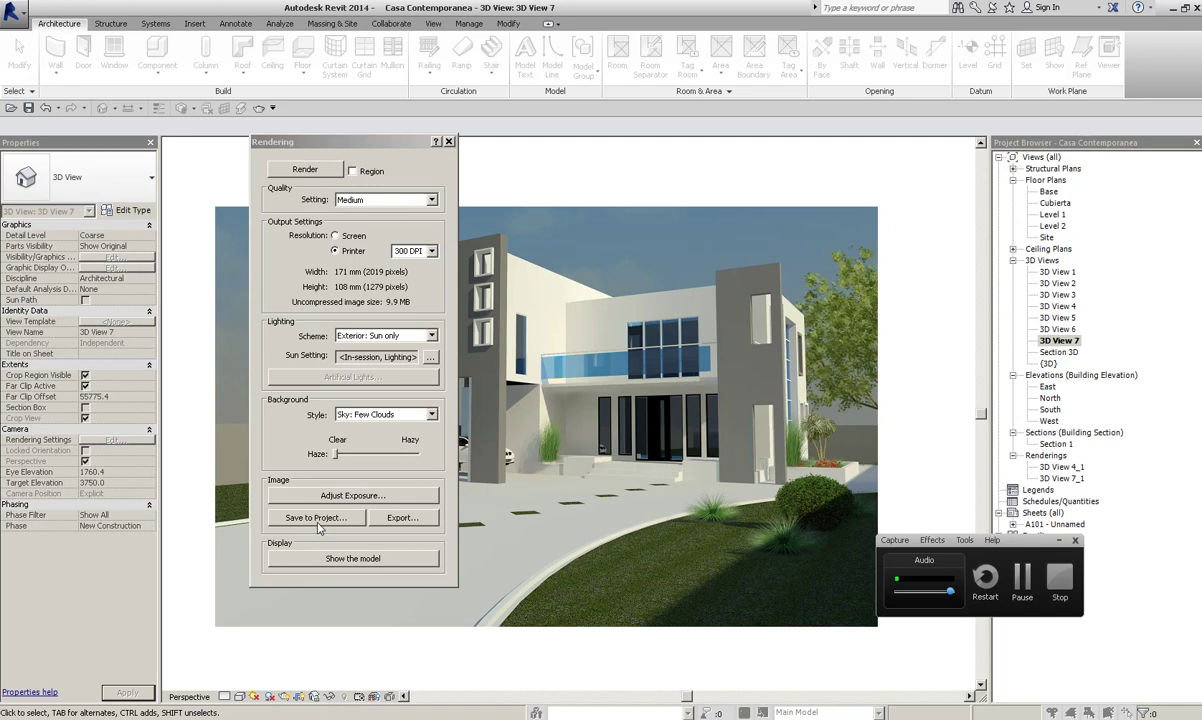
click(356, 520)
click(624, 404)
drag(627, 382, 481, 388)
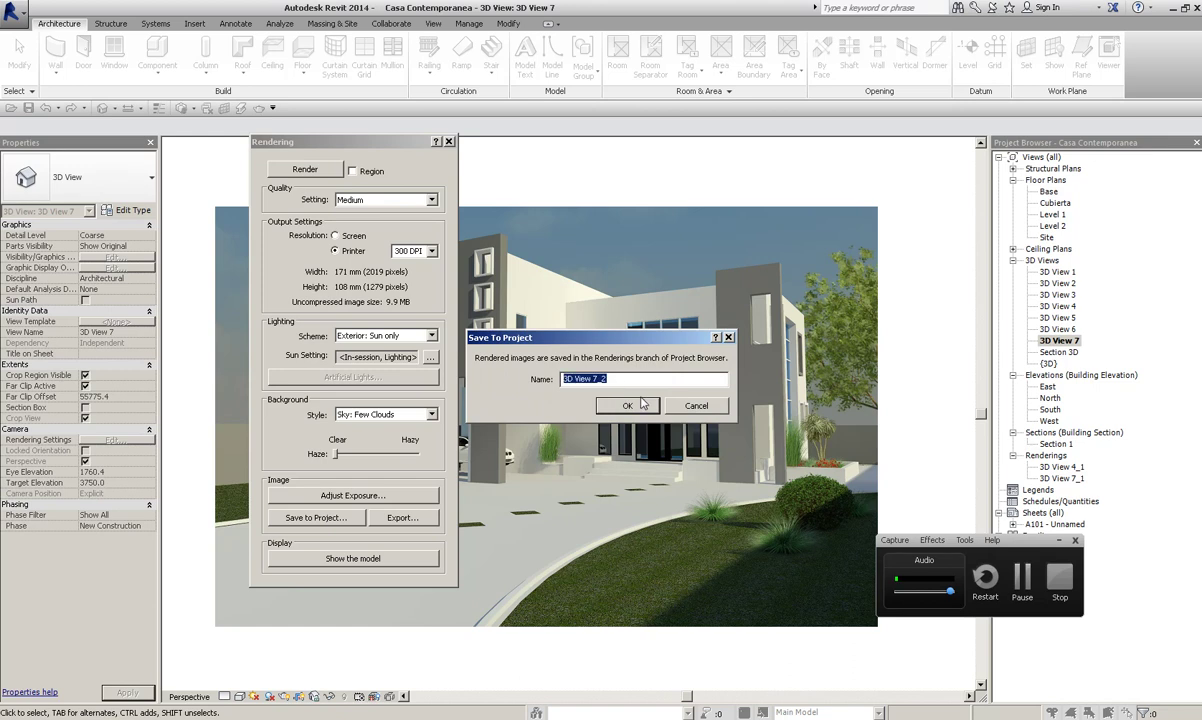
click(627, 406)
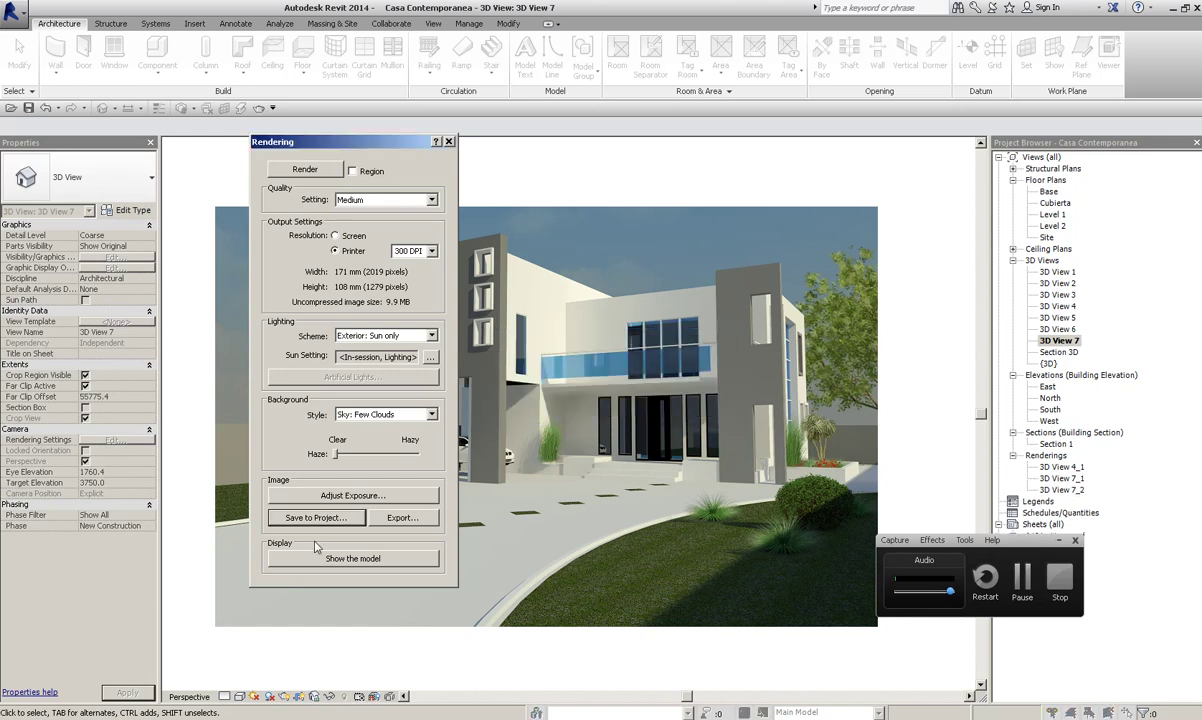
Export the rendered image as JPEG file '3D View 7' into the Contemporary House folder
click(402, 517)
click(439, 554)
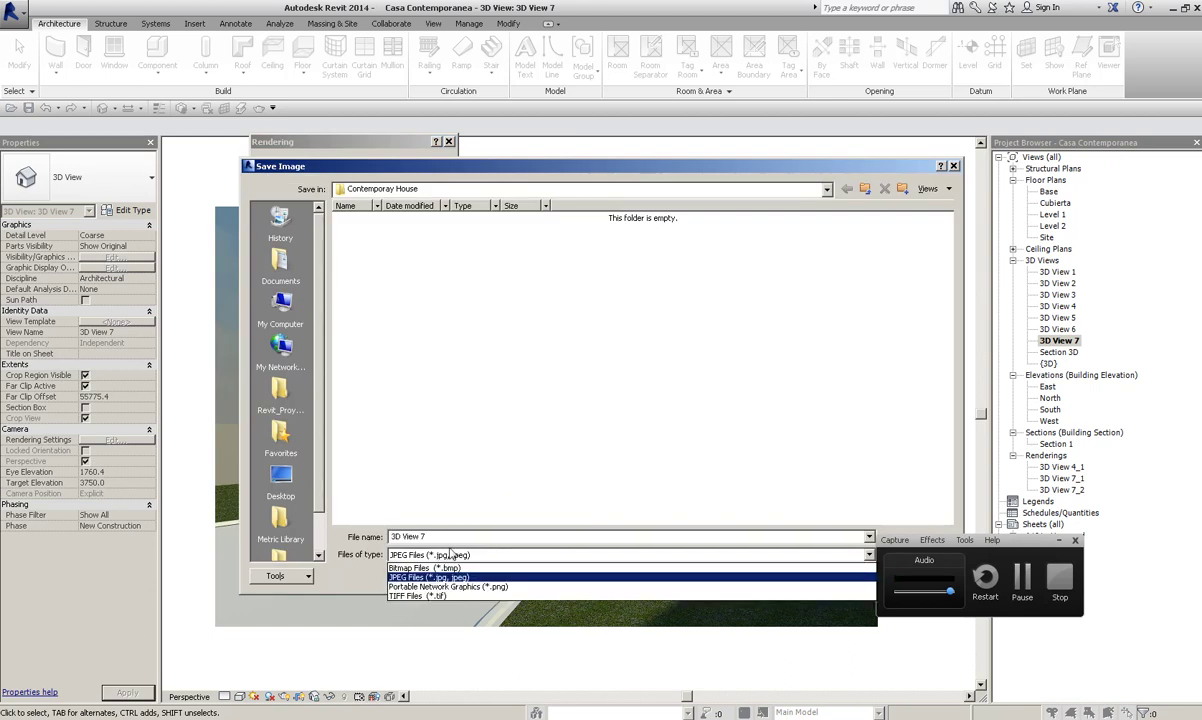
click(505, 405)
click(380, 188)
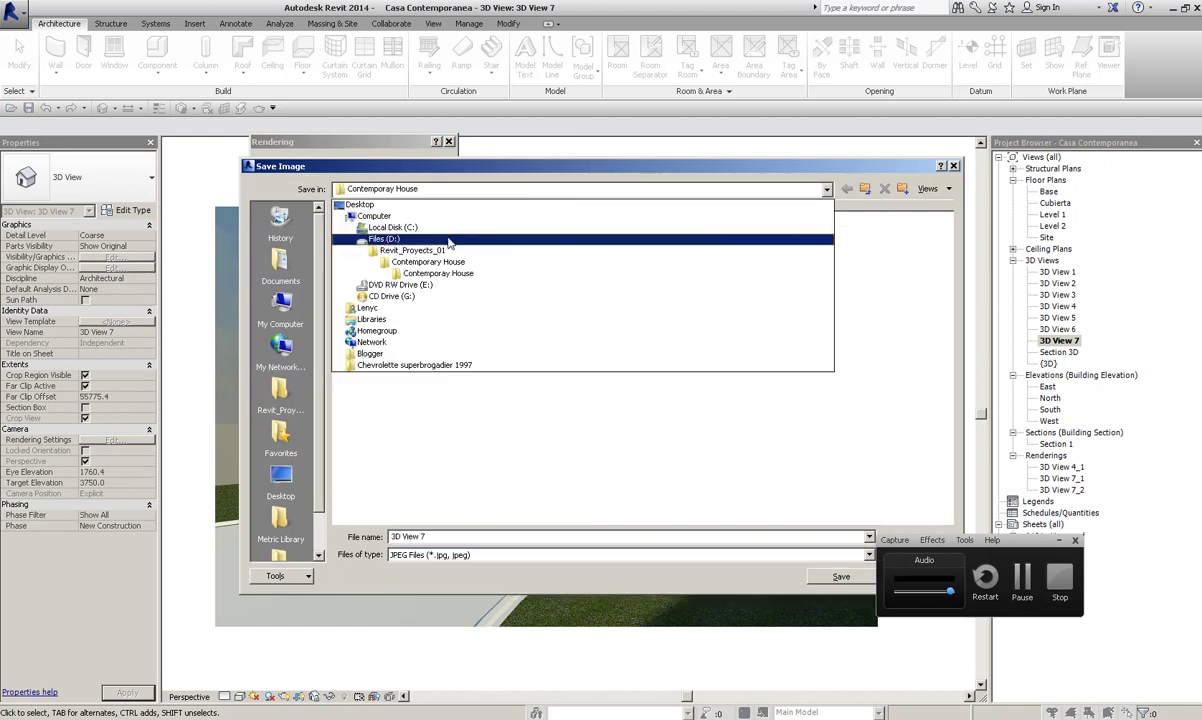
click(440, 262)
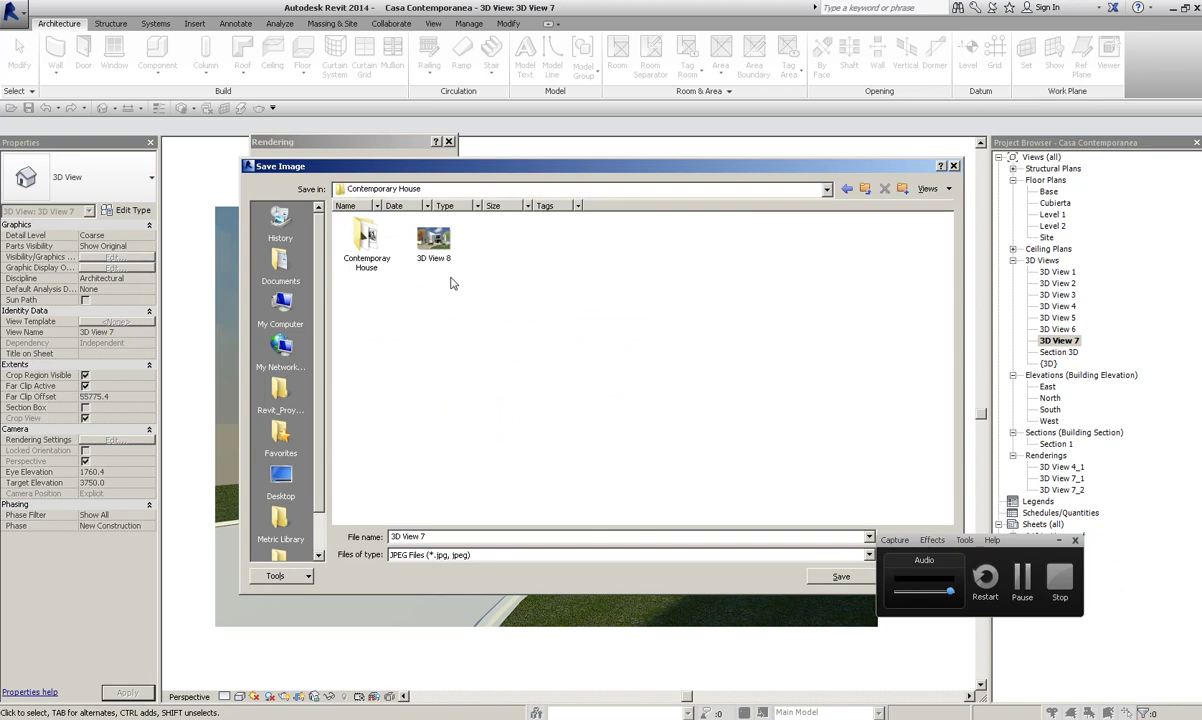
click(377, 190)
click(381, 191)
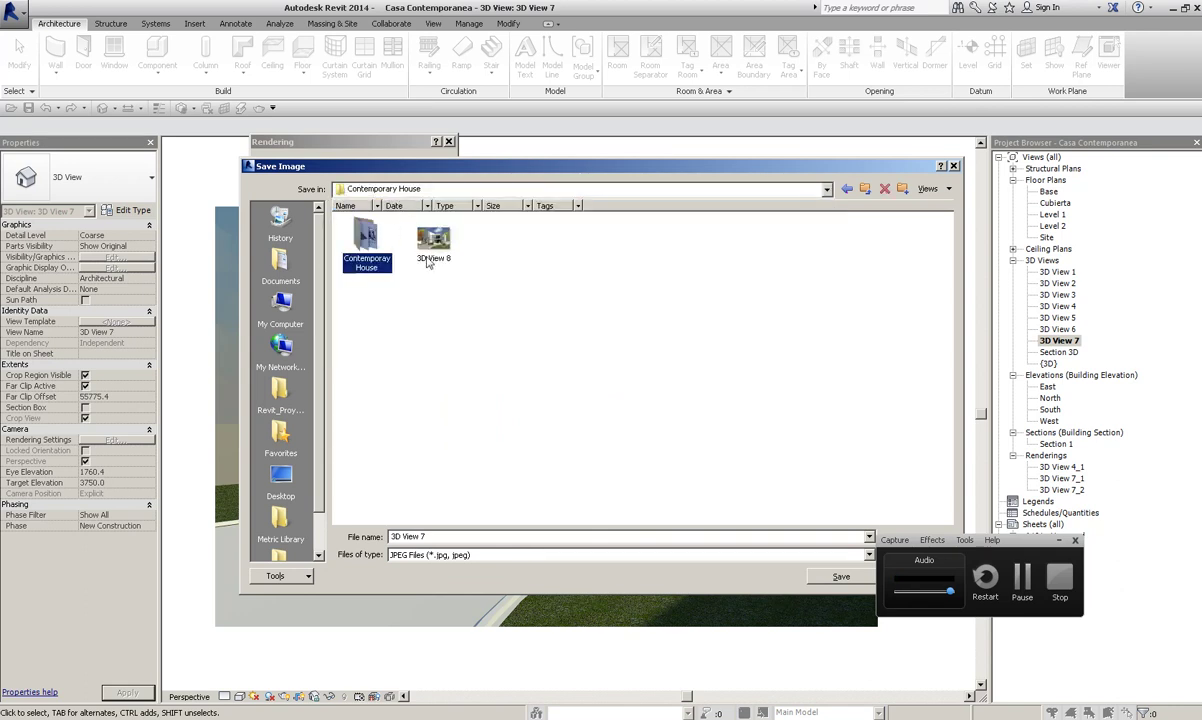
click(841, 576)
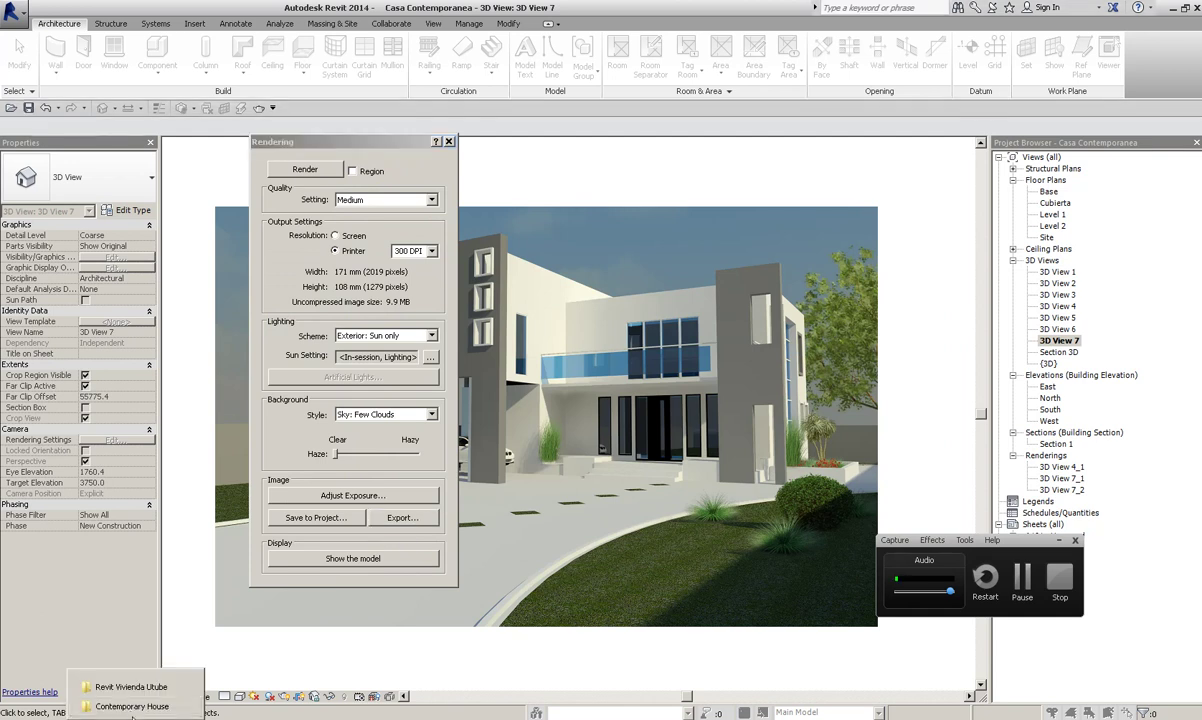
click(120, 695)
Preview 3D View 8 in Photo Viewer, dock it right, and close extra viewer windows
click(326, 112)
right_click(316, 117)
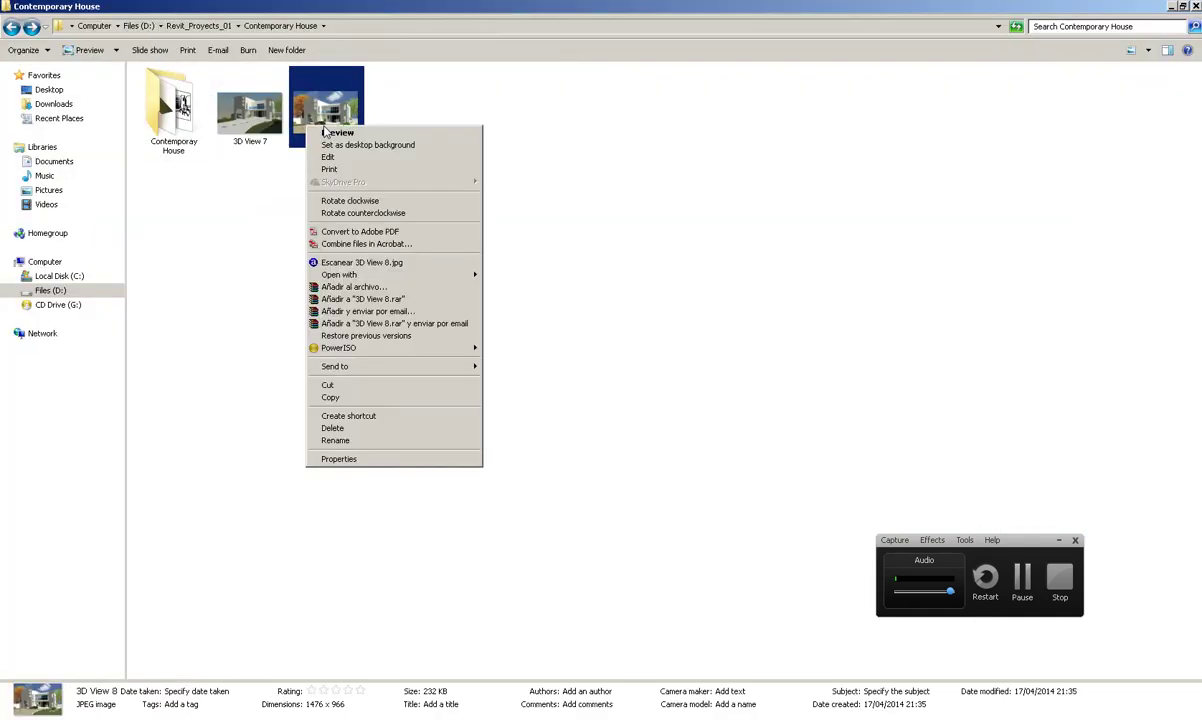
click(335, 127)
key(Left)
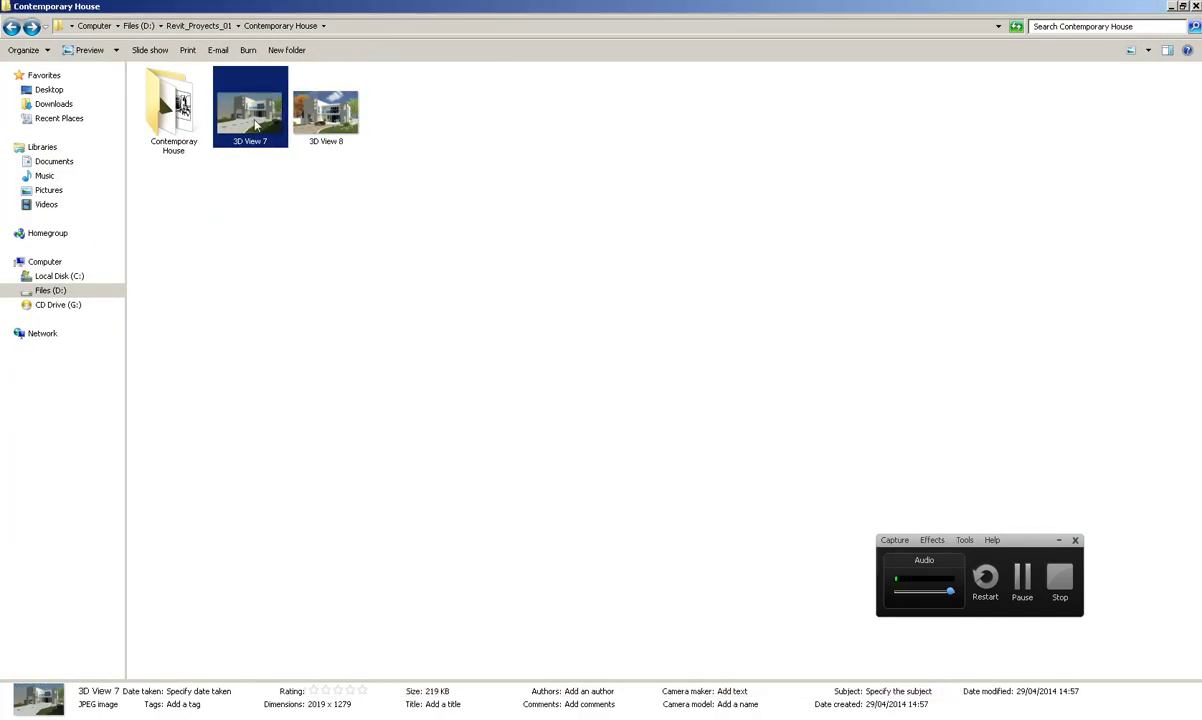
drag(421, 130, 1192, 257)
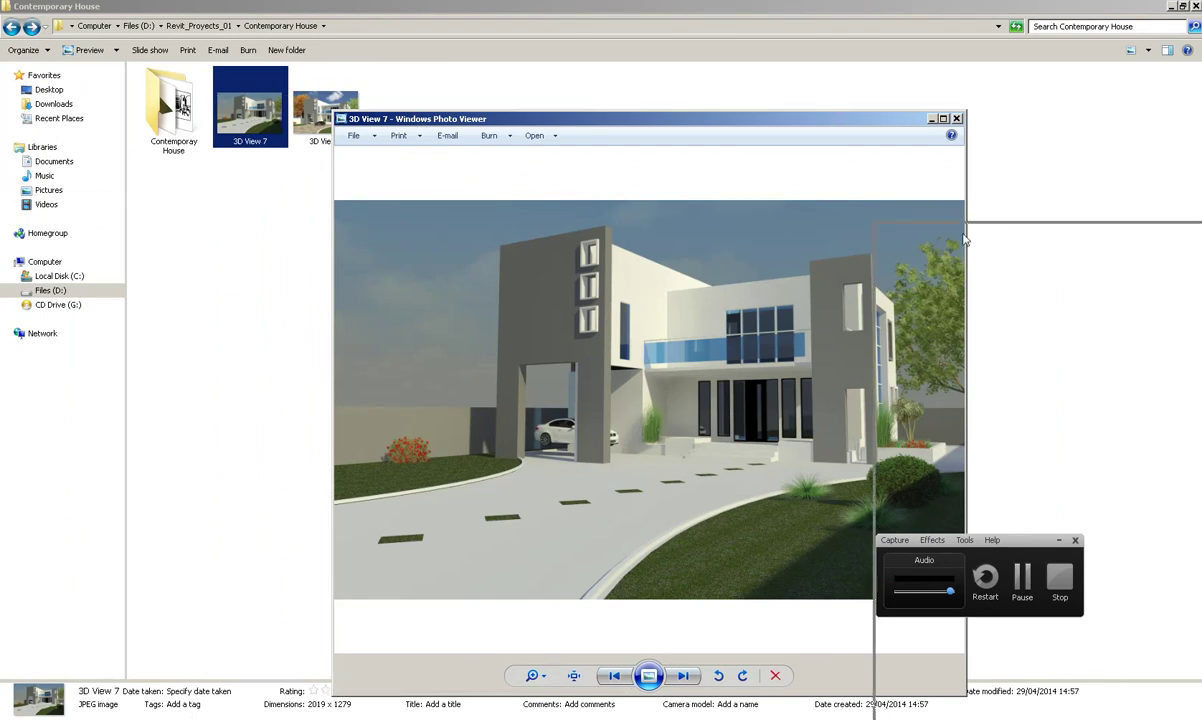
mouse_move(38, 699)
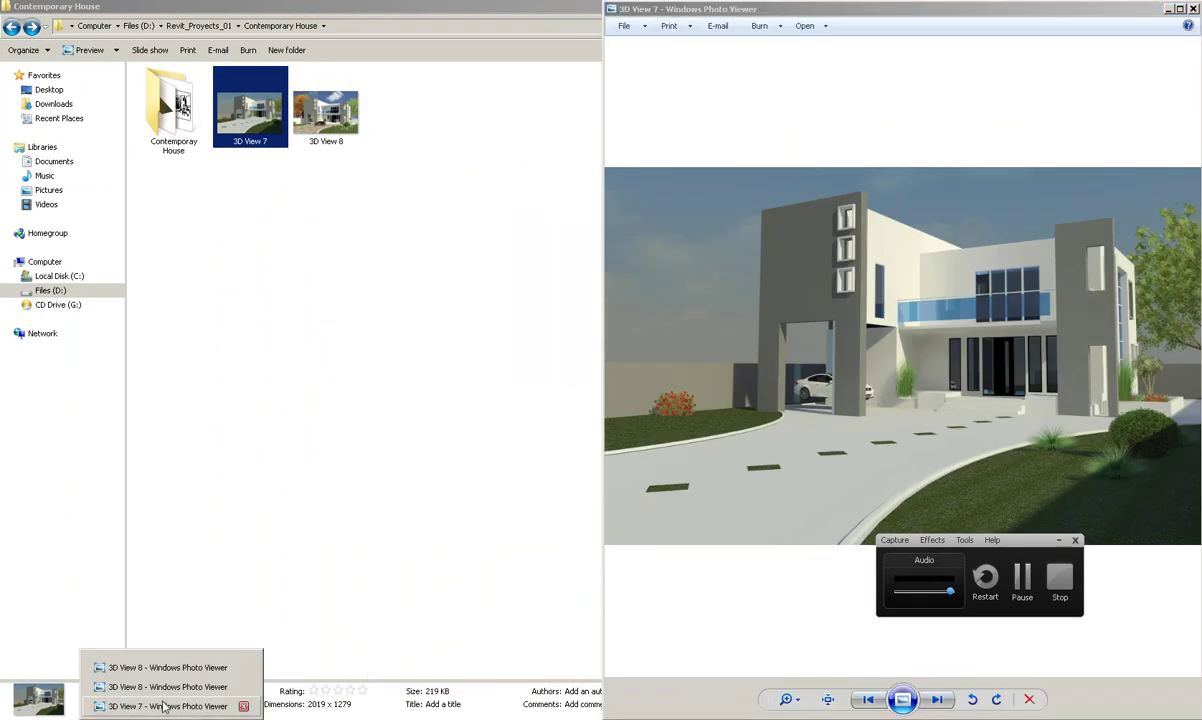
click(243, 668)
click(243, 668)
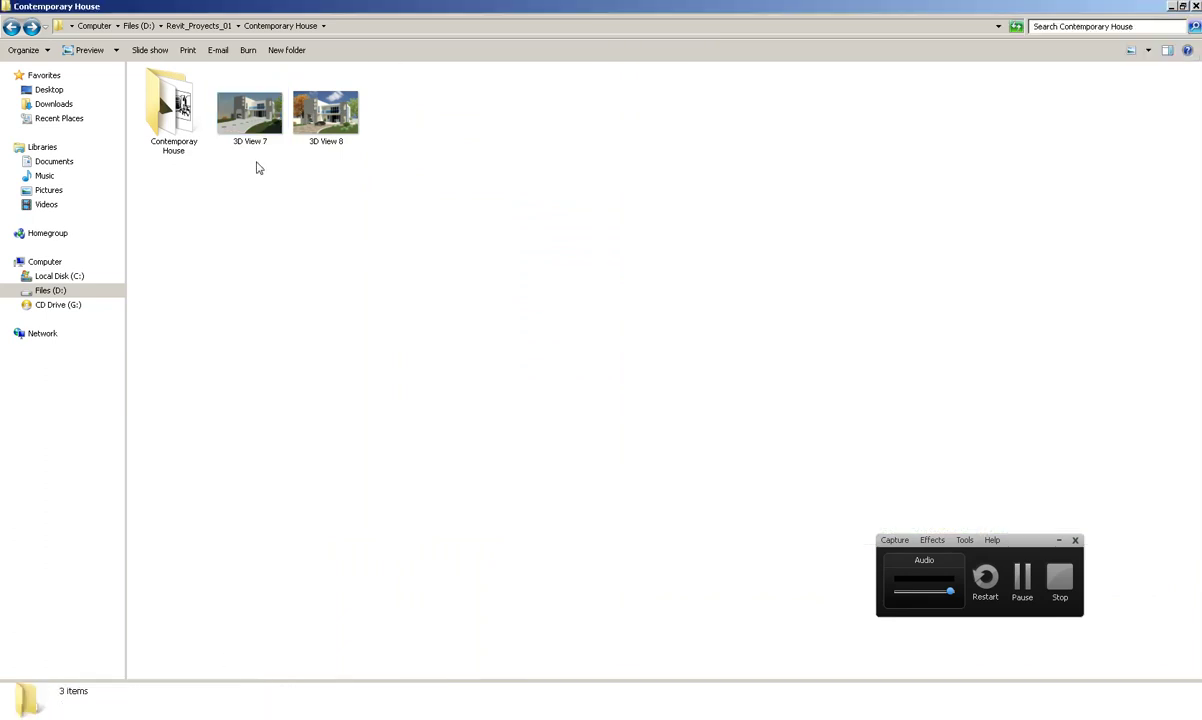
Open 3D View 7 and 3D View 8, snapping 8 to the right half and 7 to the left
double_click(255, 145)
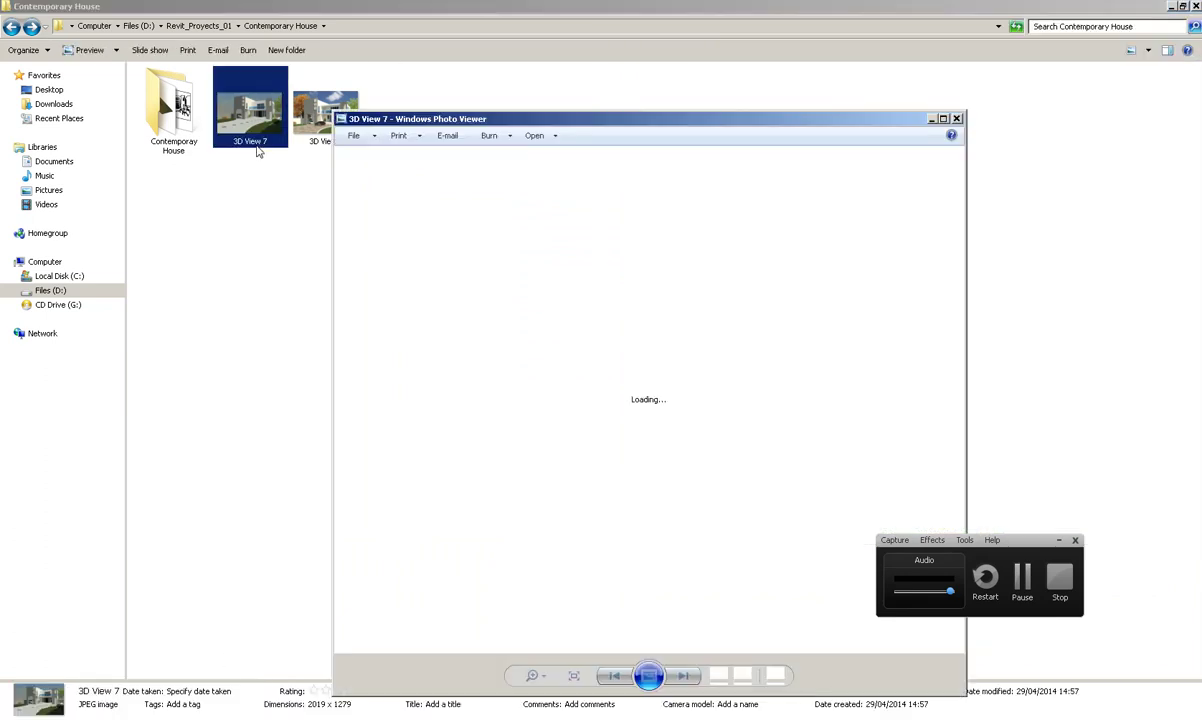
double_click(325, 112)
key(super+Right)
click(175, 715)
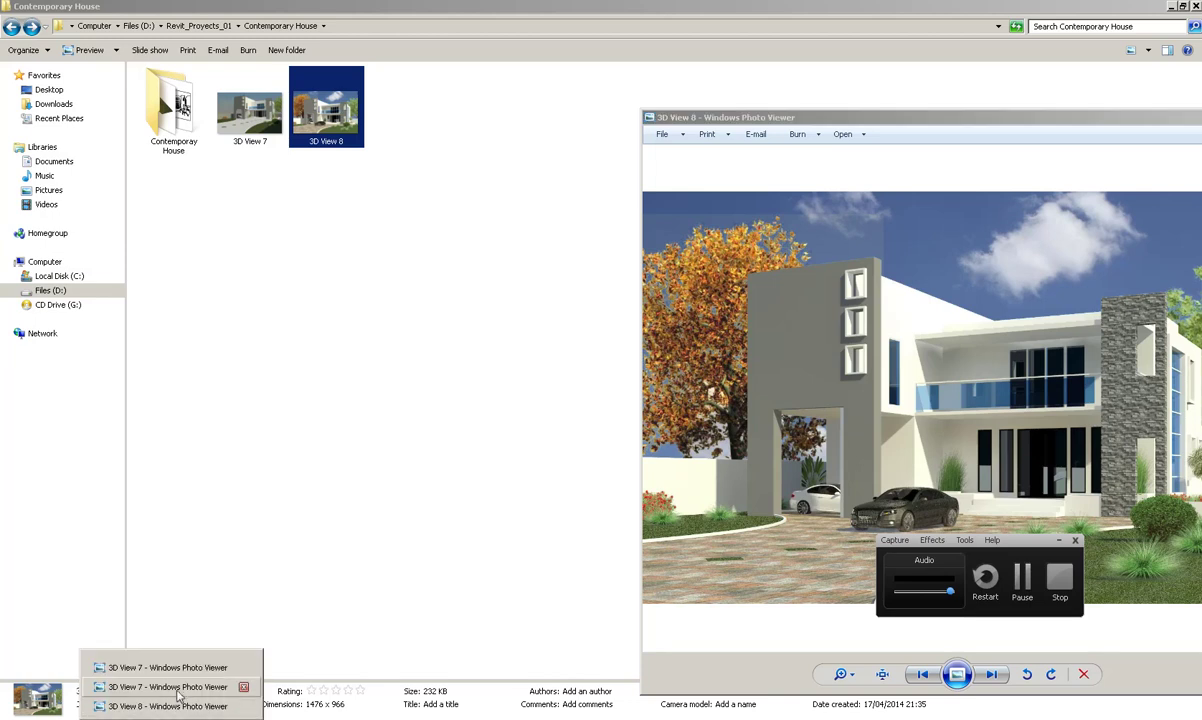
click(222, 689)
key(super+Left)
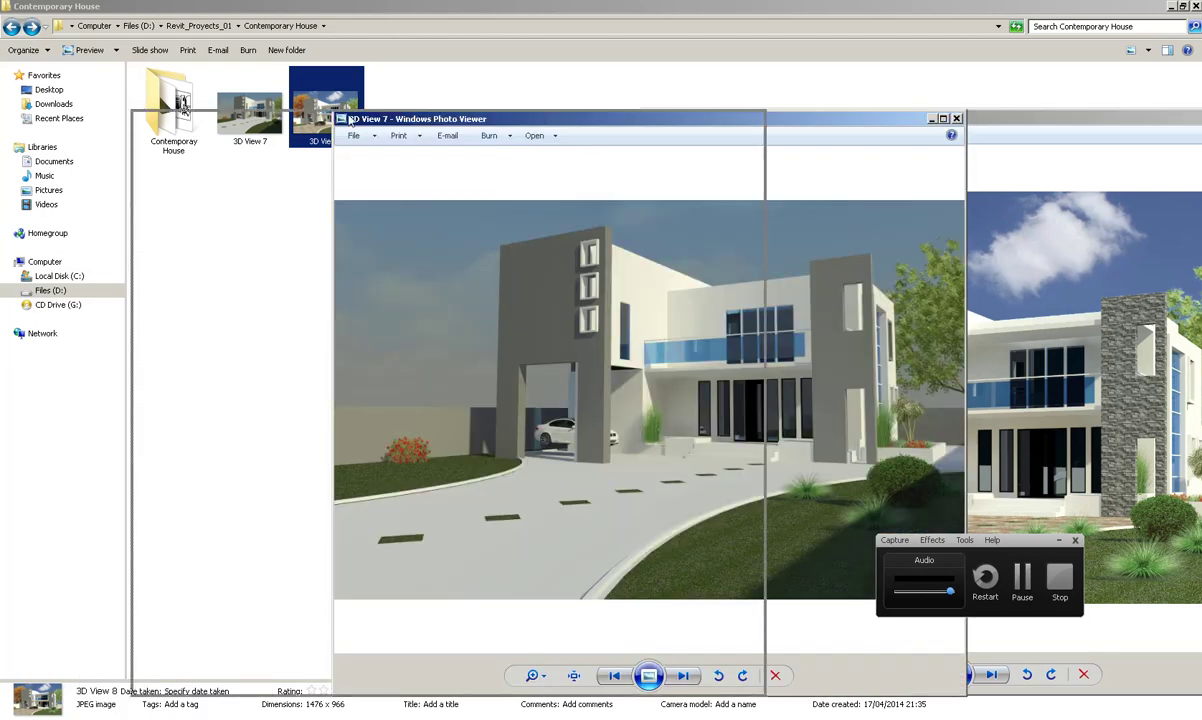
click(878, 124)
Snap the 3D View 7 and 3D View 8 viewers side by side and zoom into the renders
key(super+Right)
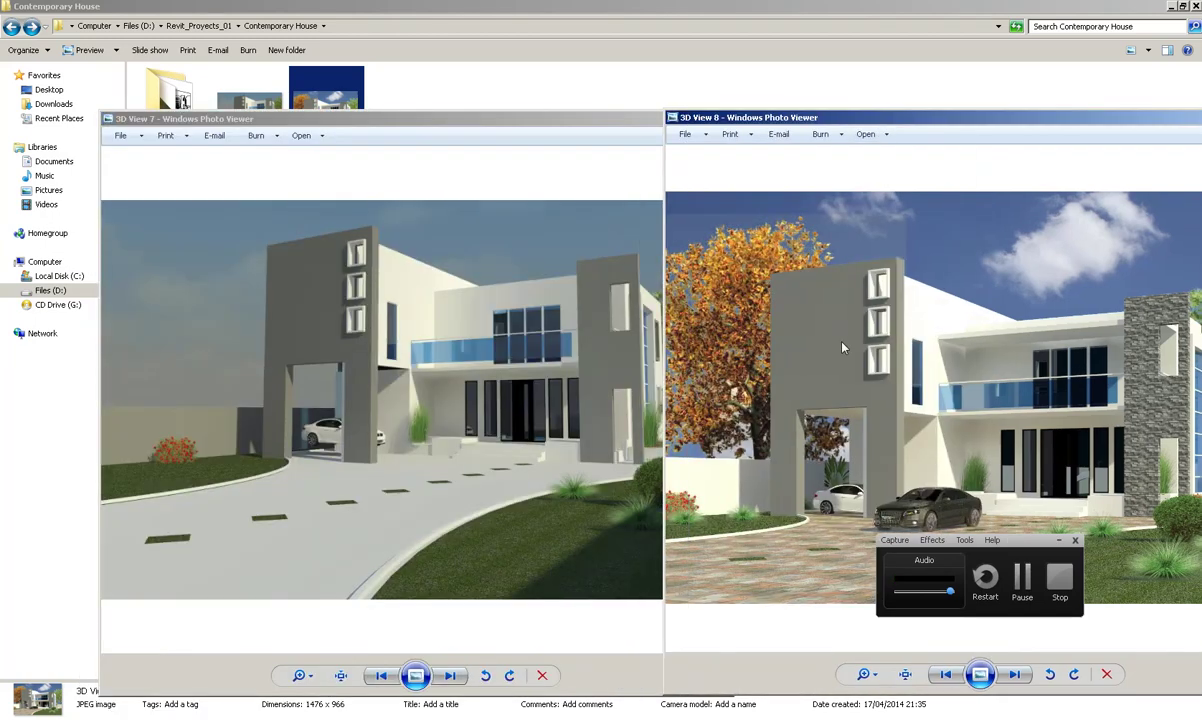
drag(533, 127, 515, 127)
drag(724, 118, 678, 111)
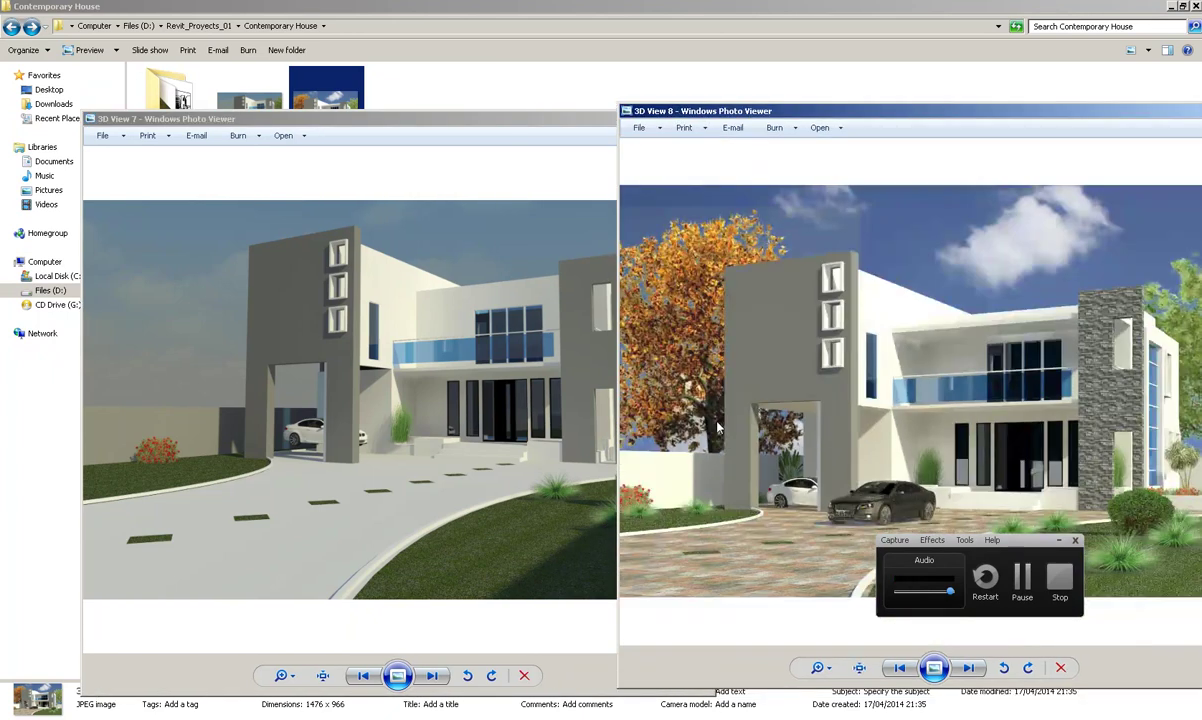
scroll(745, 537, up, 3)
scroll(745, 537, down, 3)
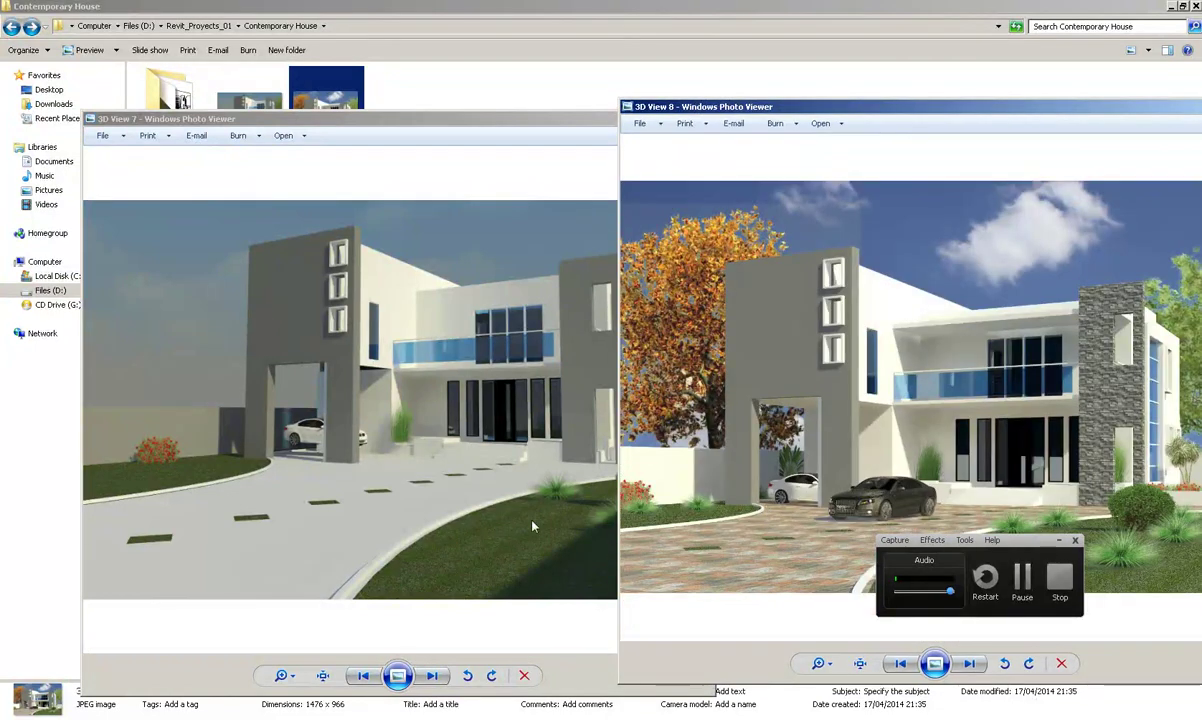
scroll(648, 576, up, 1)
scroll(648, 576, up, 1)
scroll(648, 576, up, 1)
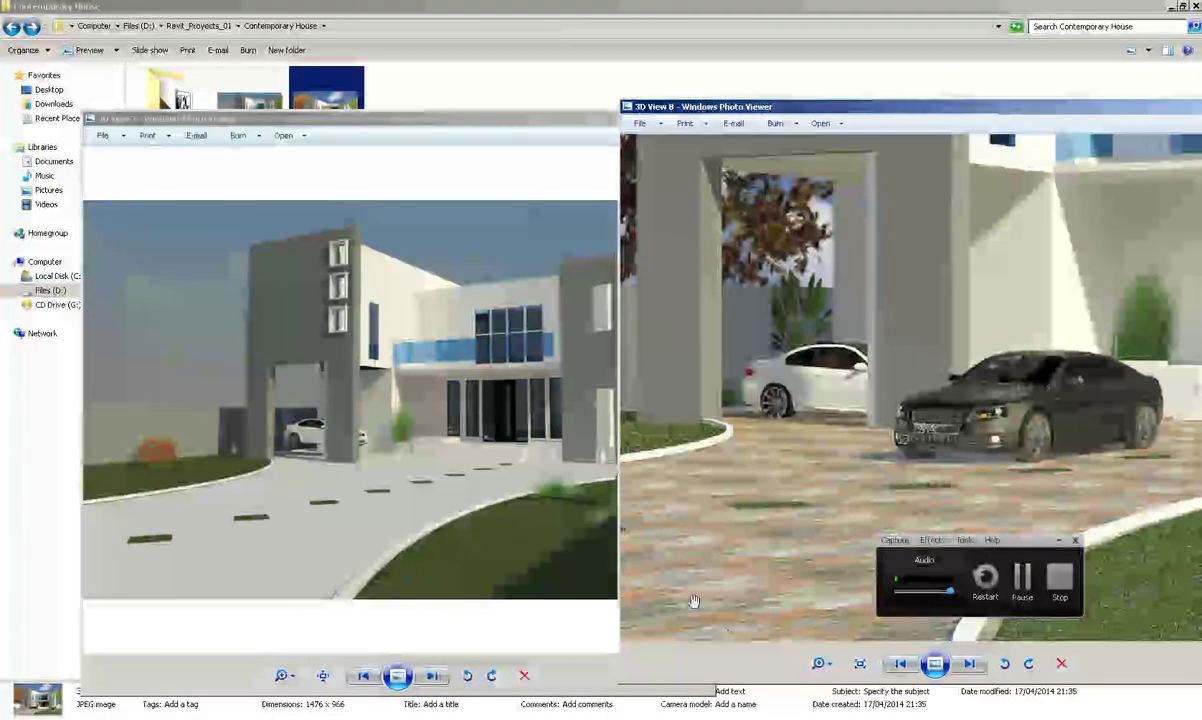
scroll(759, 538, down, 3)
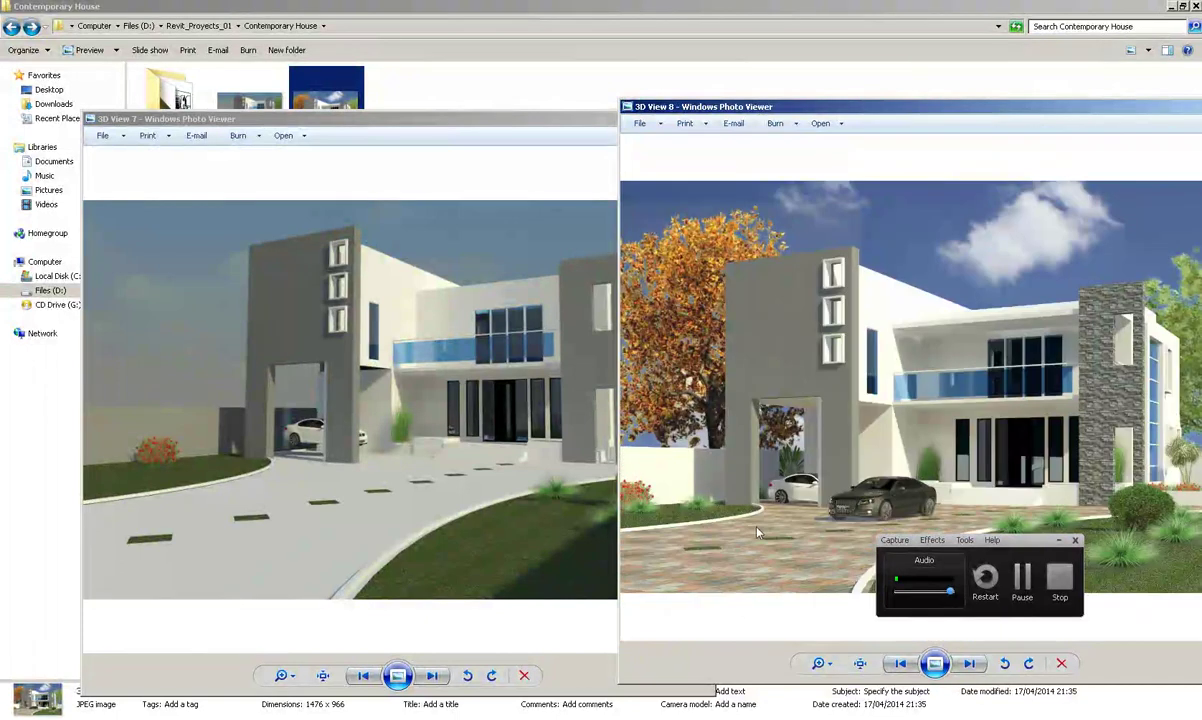
drag(750, 108, 806, 108)
drag(643, 122, 668, 122)
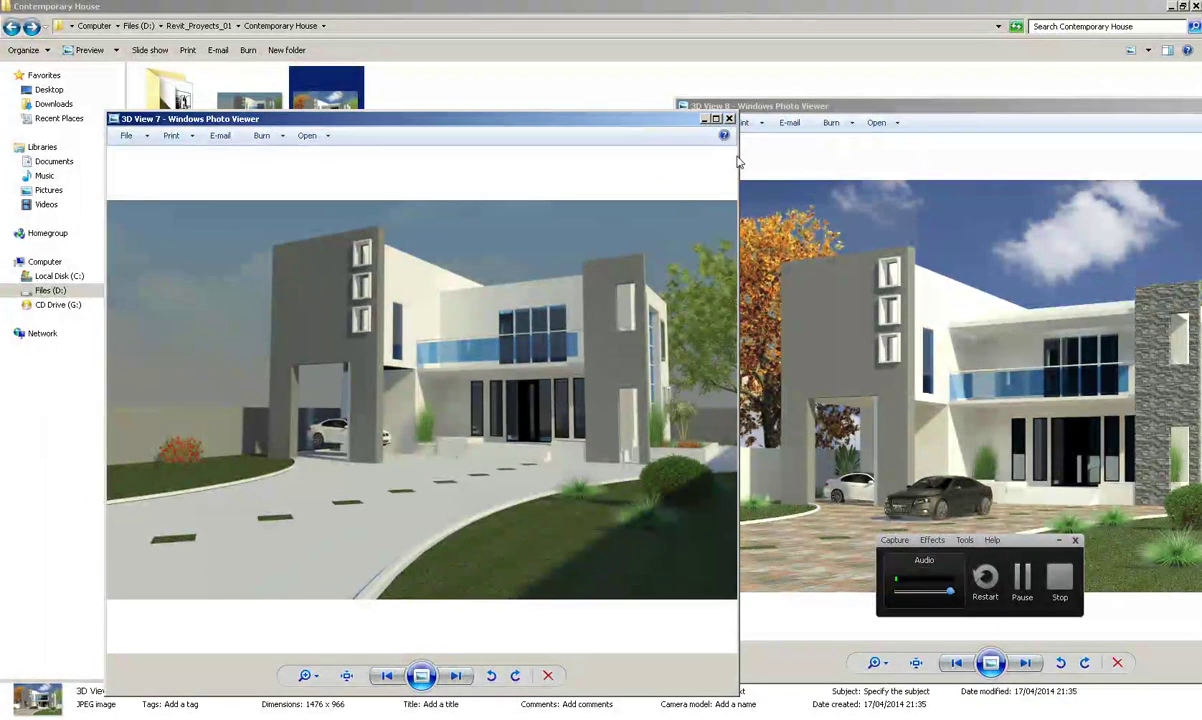
Alternate between the 3D View 7 and 3D View 8 renders, adjusting each viewer window
click(1127, 327)
scroll(946, 442, up, 3)
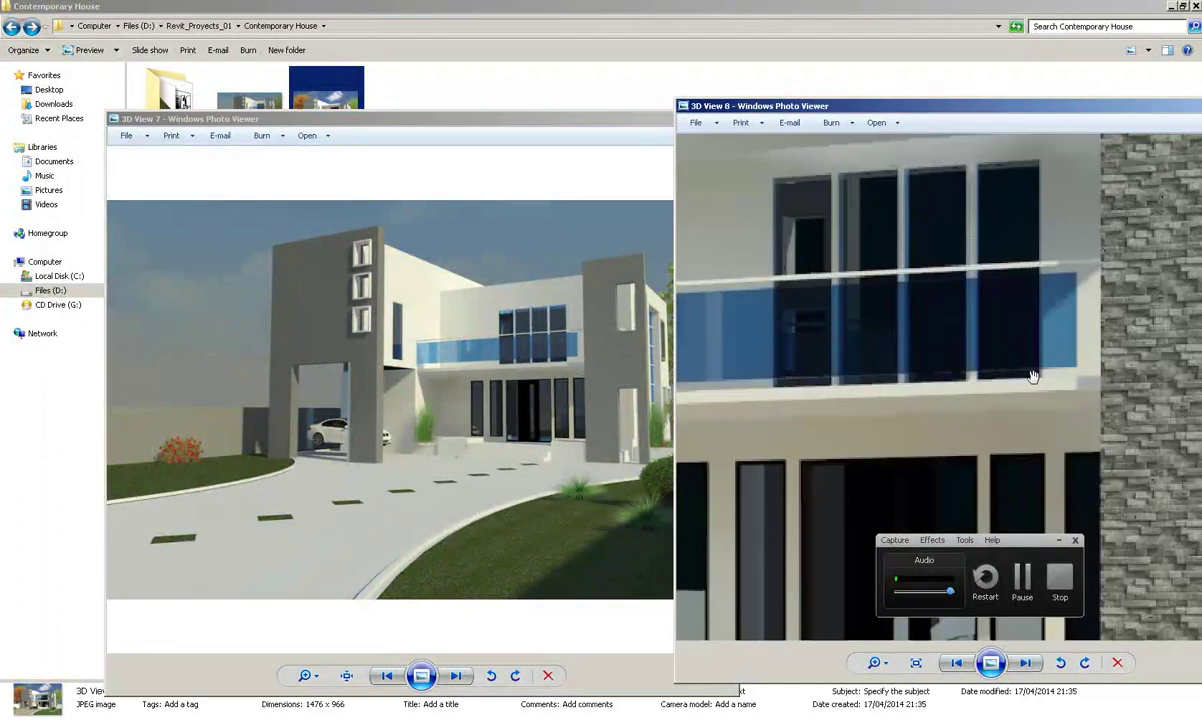
scroll(946, 442, down, 3)
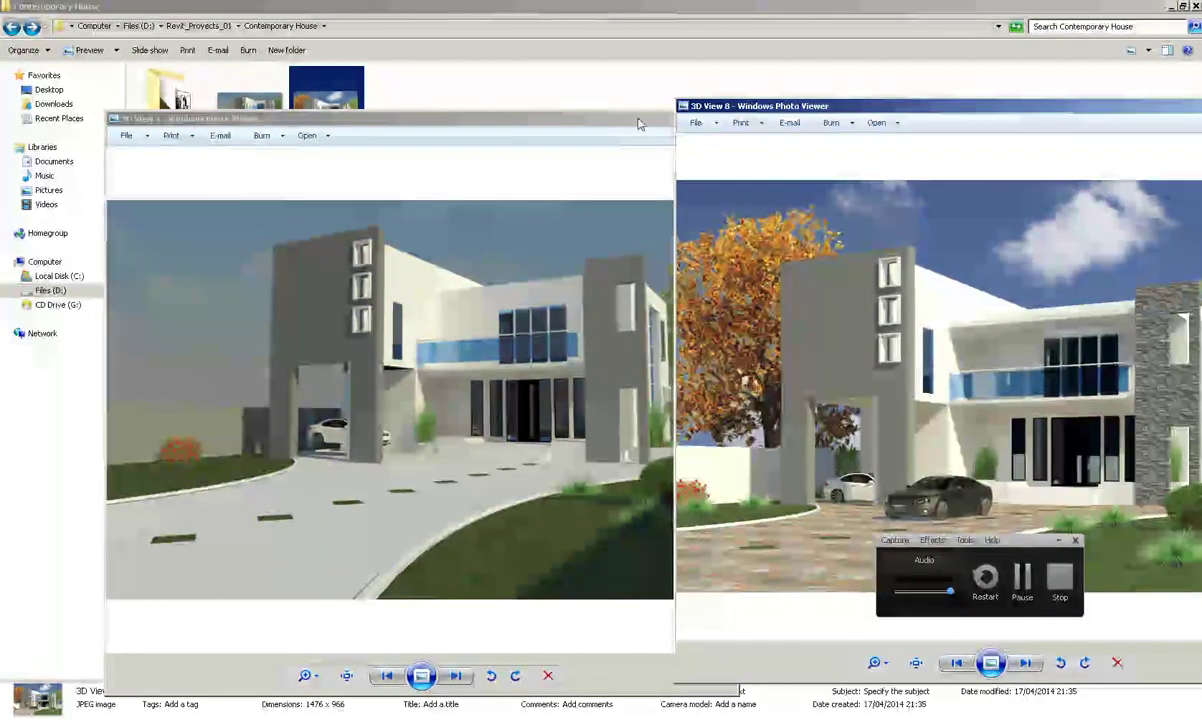
click(610, 257)
drag(727, 152, 648, 152)
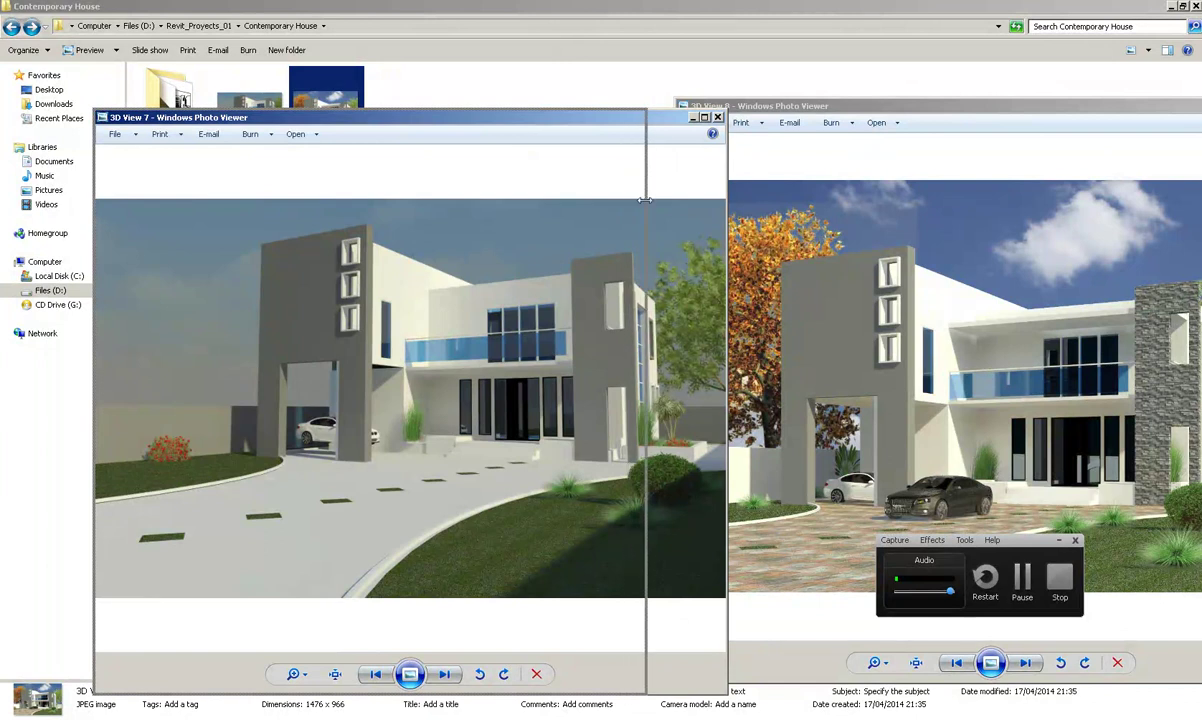
click(733, 141)
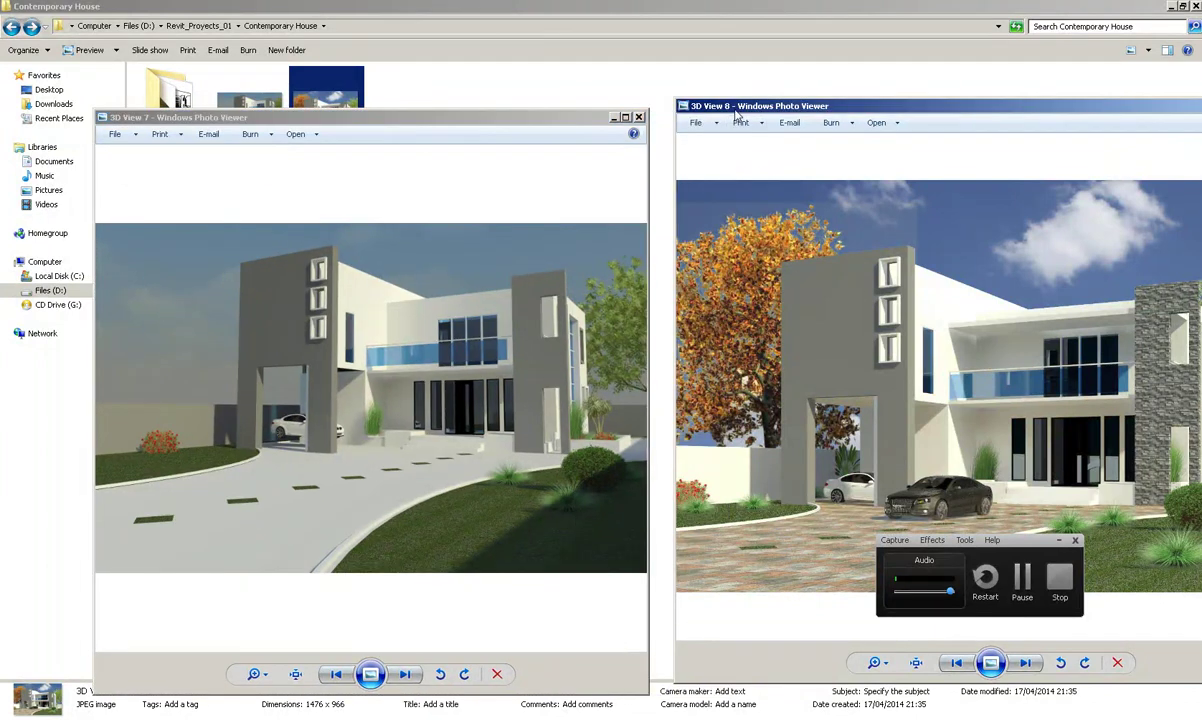
drag(720, 106, 574, 107)
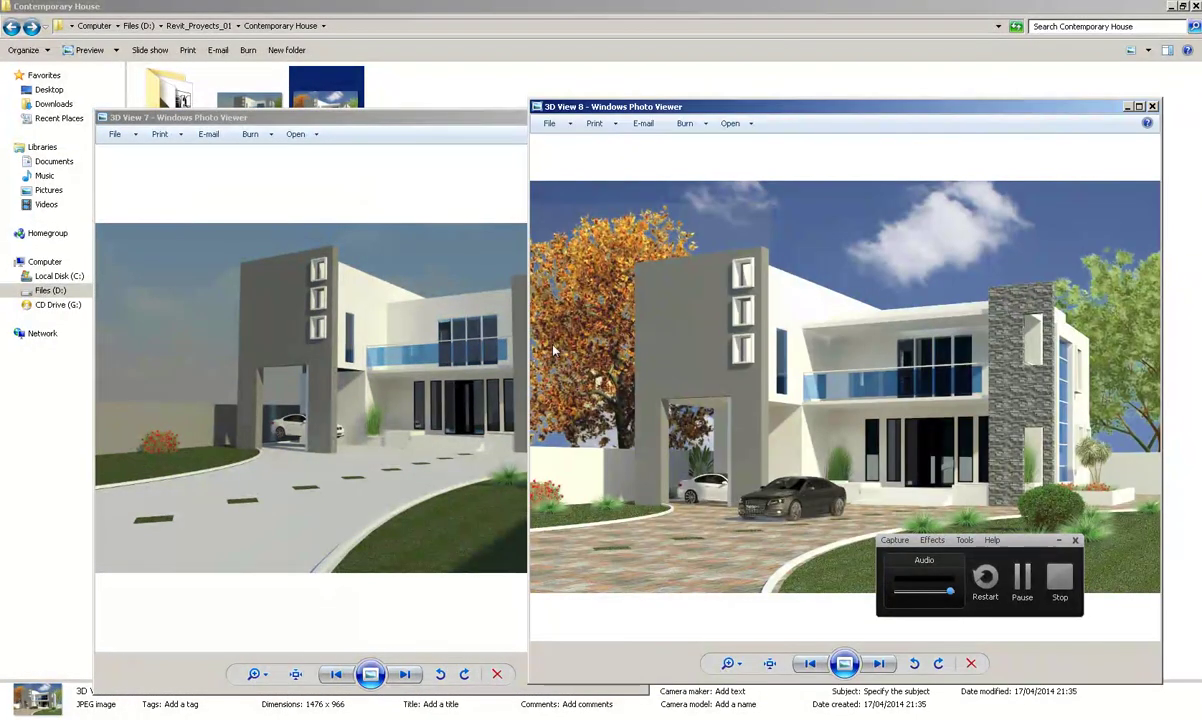
click(192, 354)
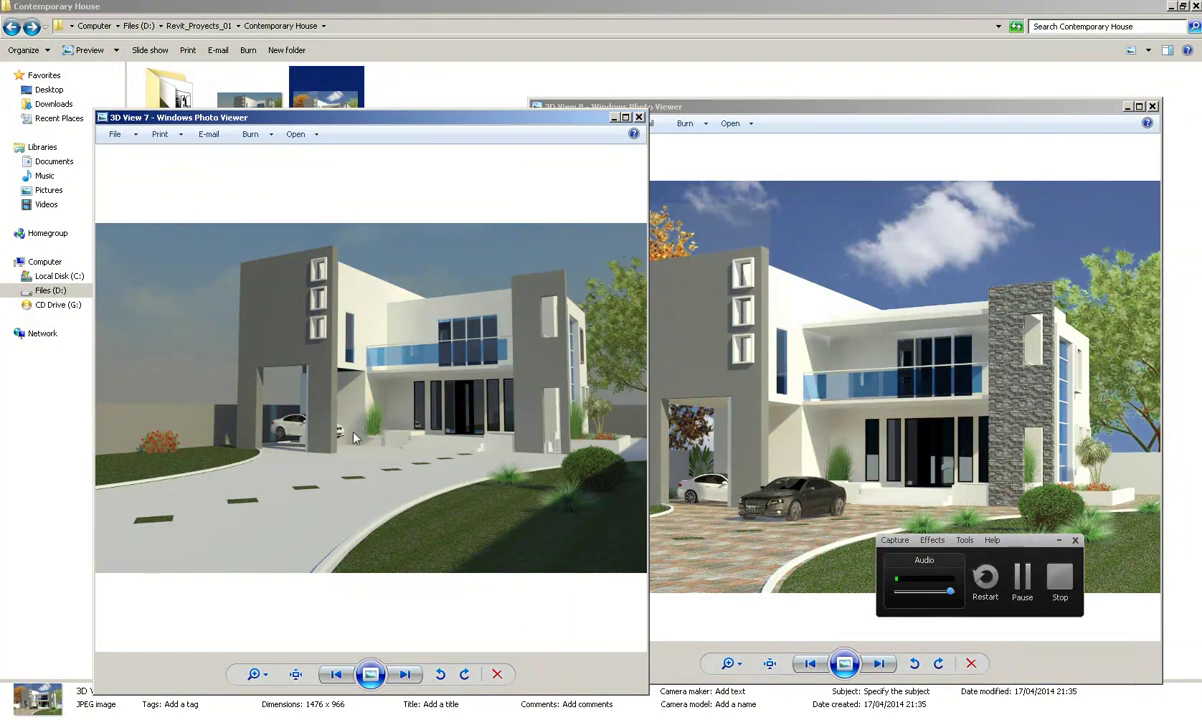
click(686, 363)
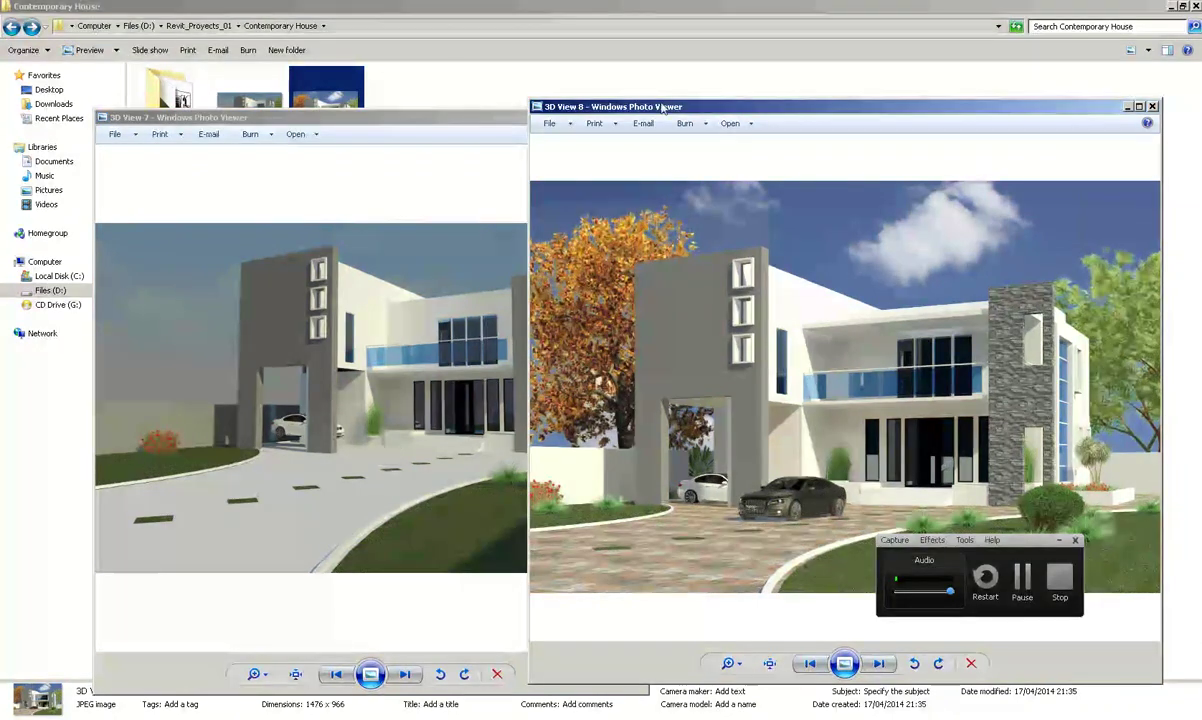
Maximize the 3D View 8 render, then restore it and reposition both viewers
double_click(586, 106)
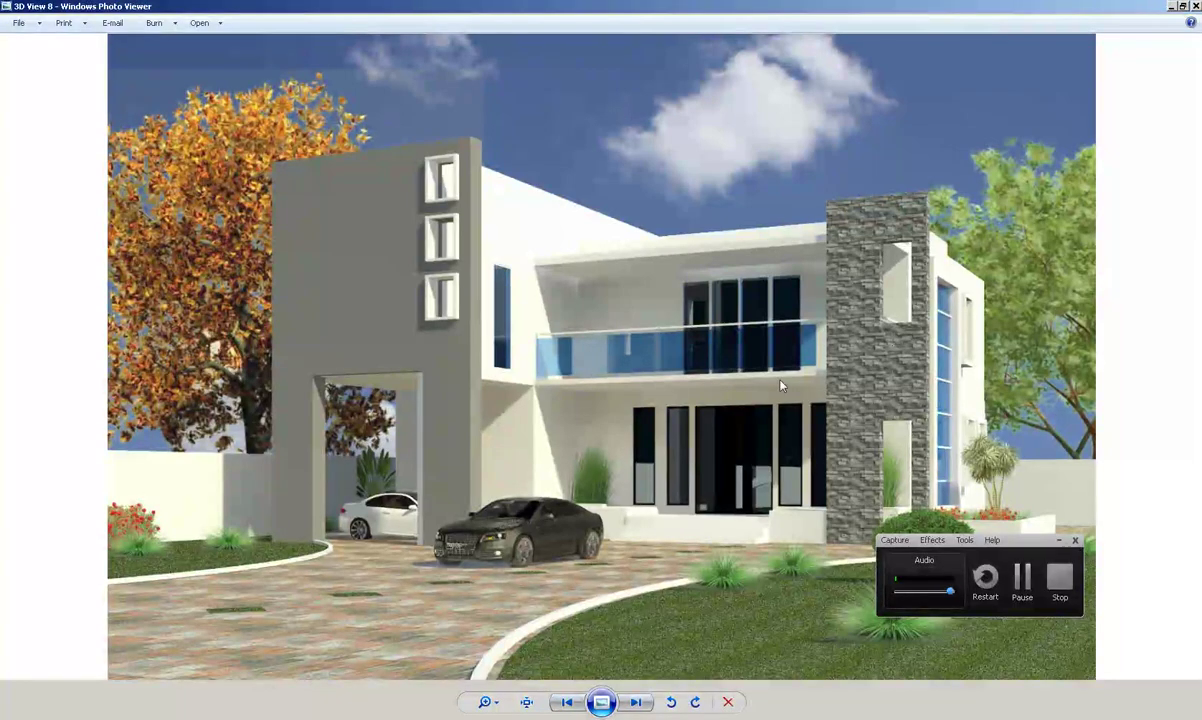
mouse_move(715, 6)
mouse_down()
mouse_move(712, 254)
mouse_move(652, 100)
mouse_move(725, 137)
mouse_up()
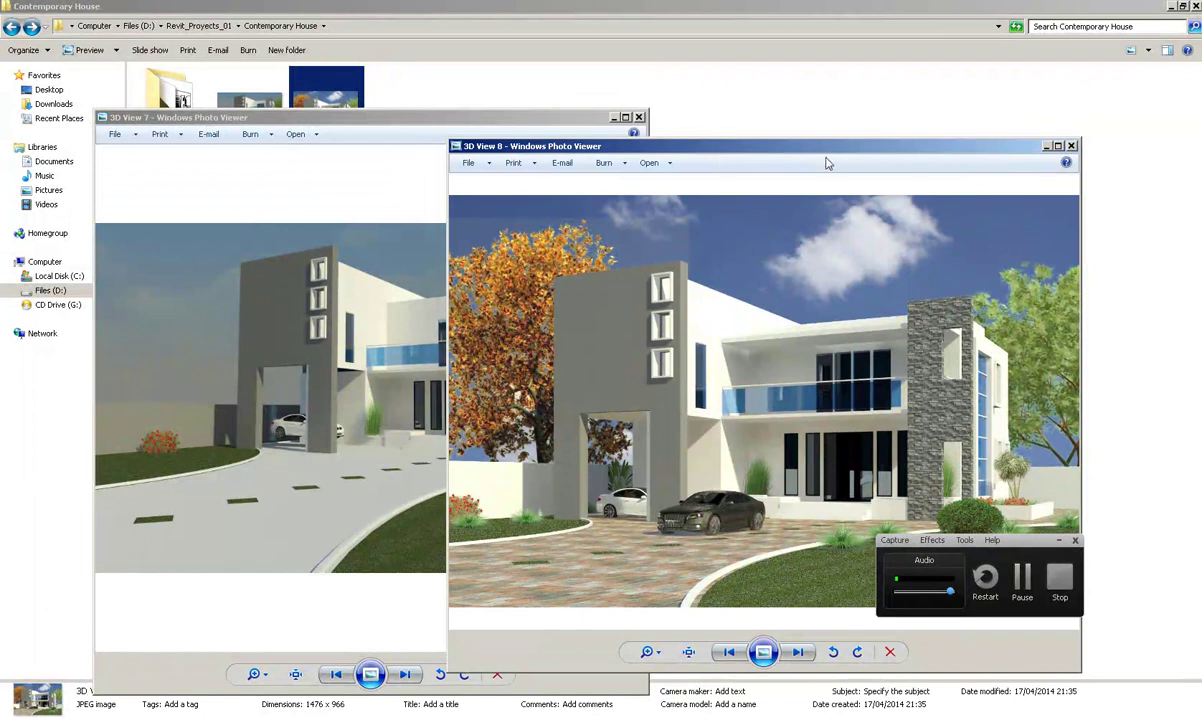
drag(300, 117, 330, 120)
drag(653, 146, 731, 149)
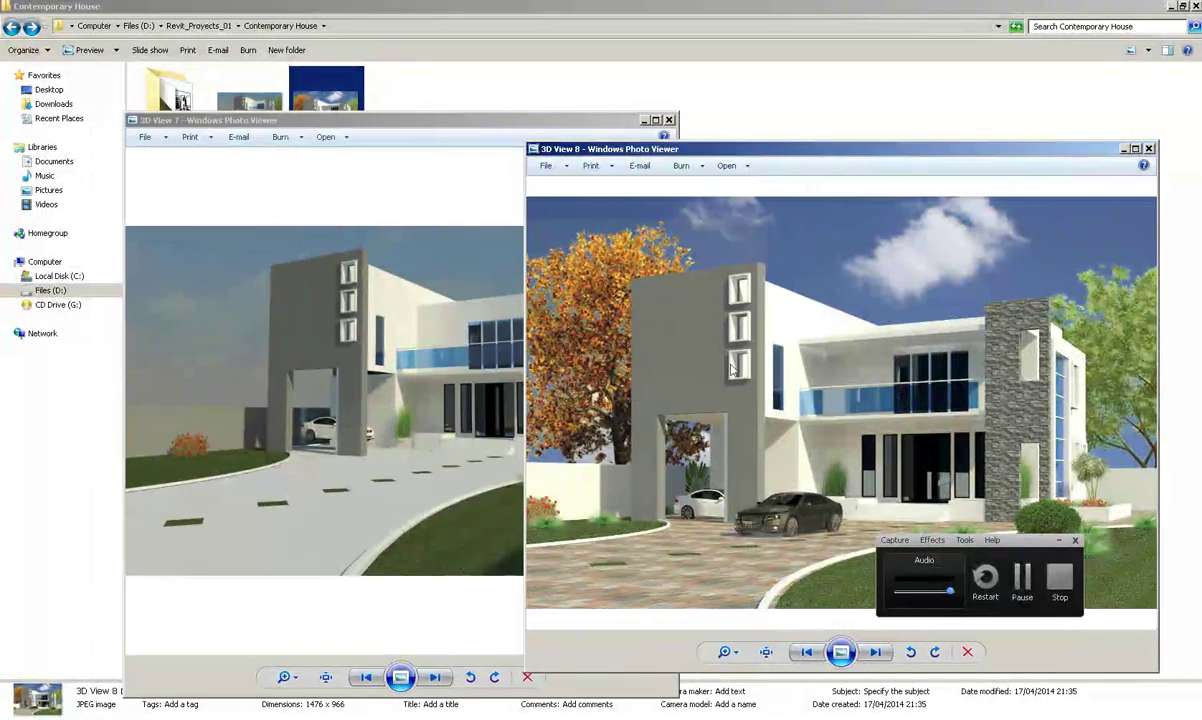
mouse_move(567, 148)
mouse_down()
mouse_move(610, 133)
mouse_move(544, 155)
mouse_up()
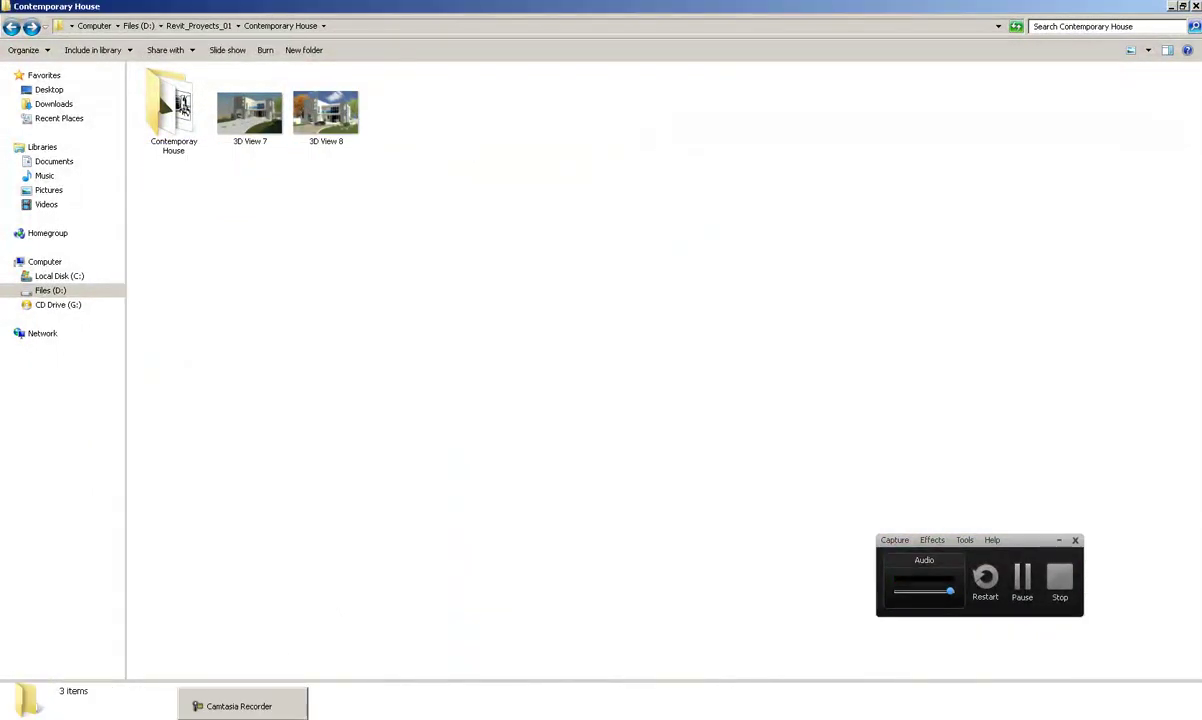
Close the 3D View 8 viewer from the taskbar's Photo Viewer list
click(228, 716)
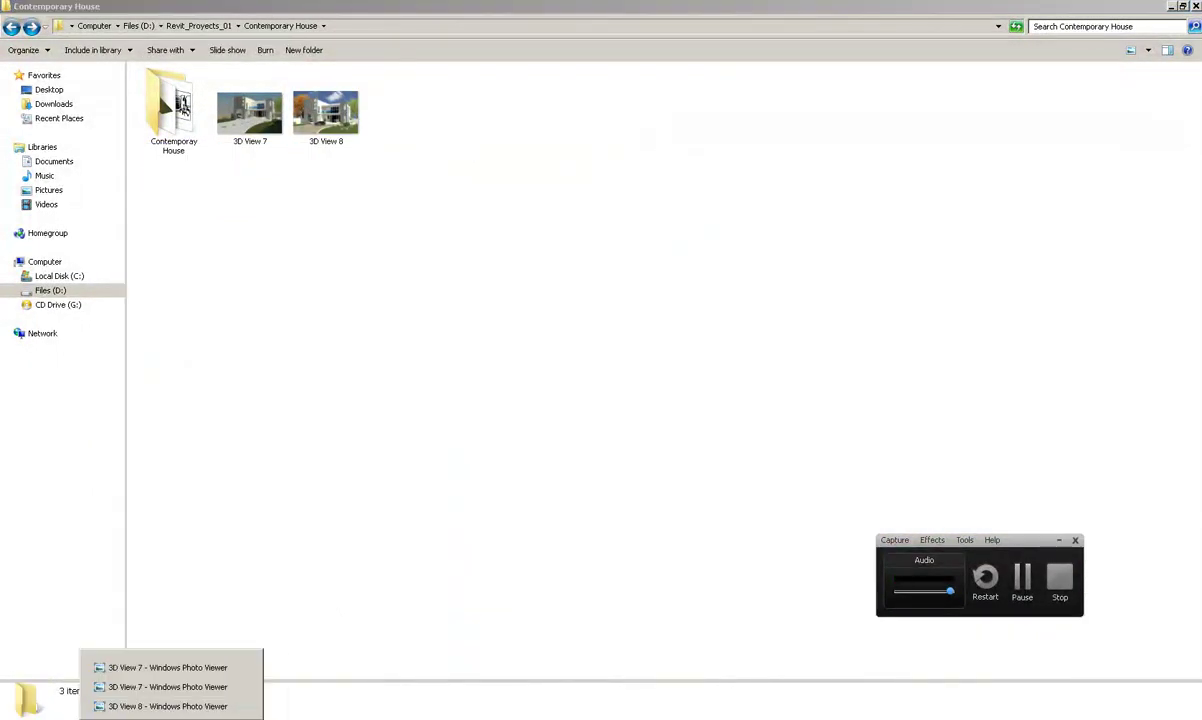
click(244, 707)
click(249, 700)
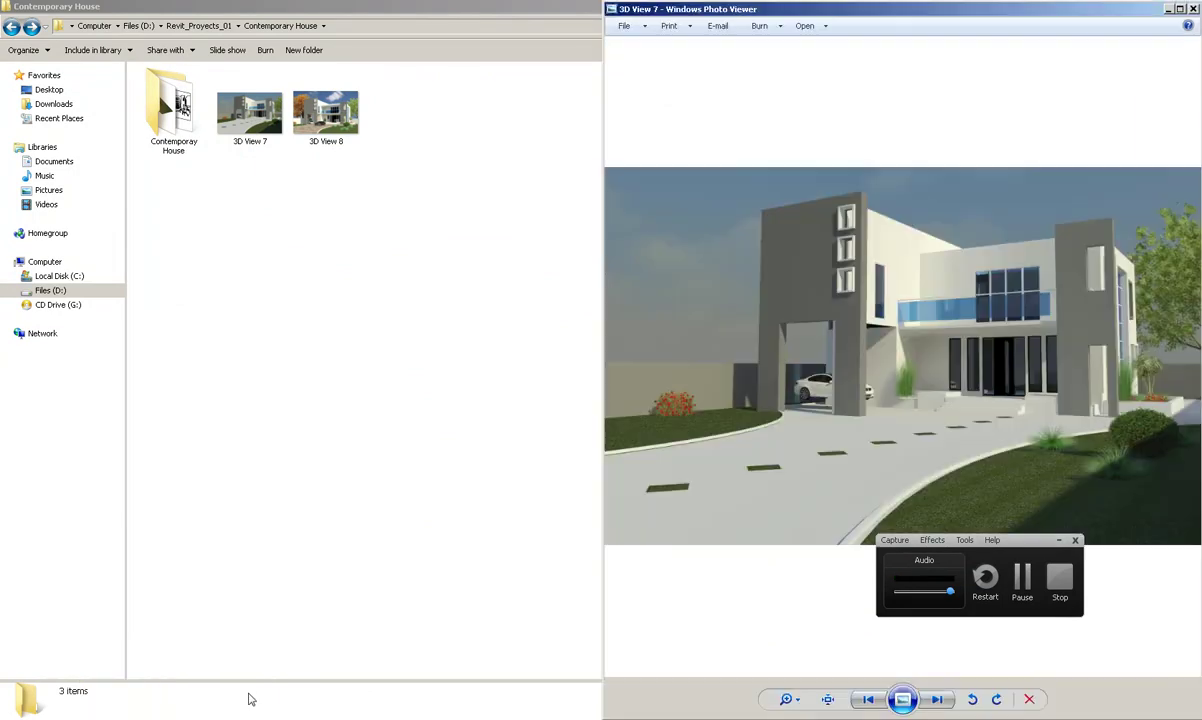
Close the 3D View 7 viewer, close Revit's rendering and zoom out 3D View 7
click(1194, 9)
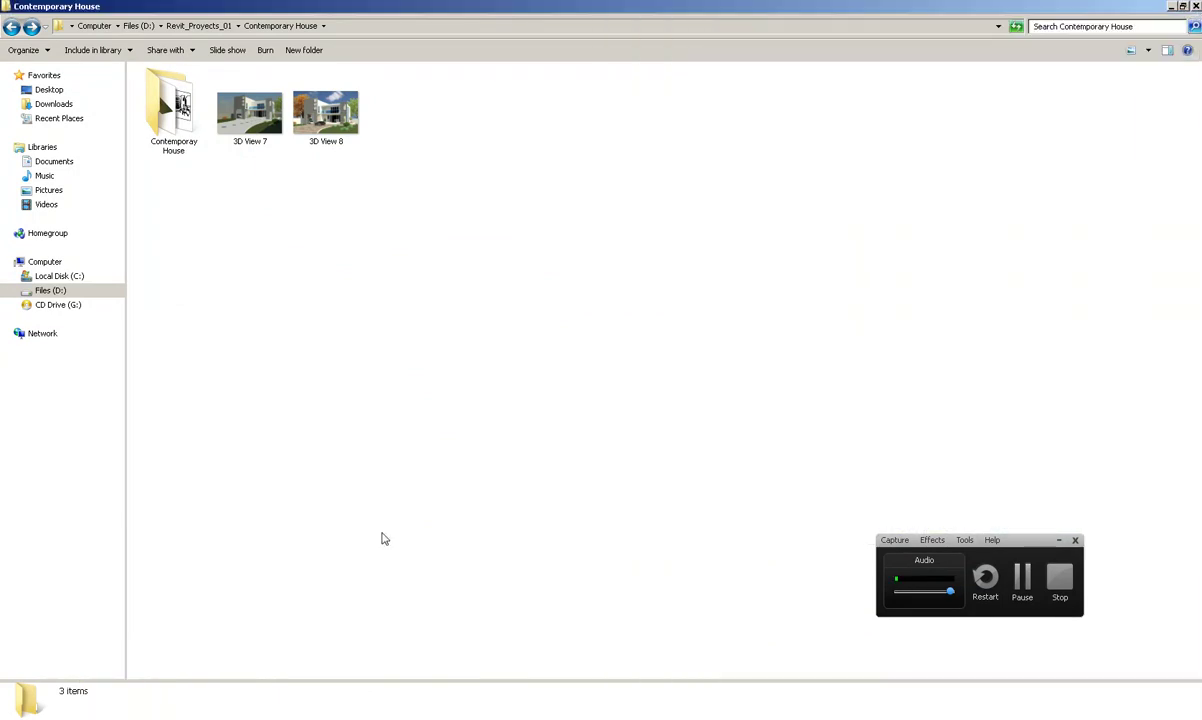
click(179, 712)
click(150, 706)
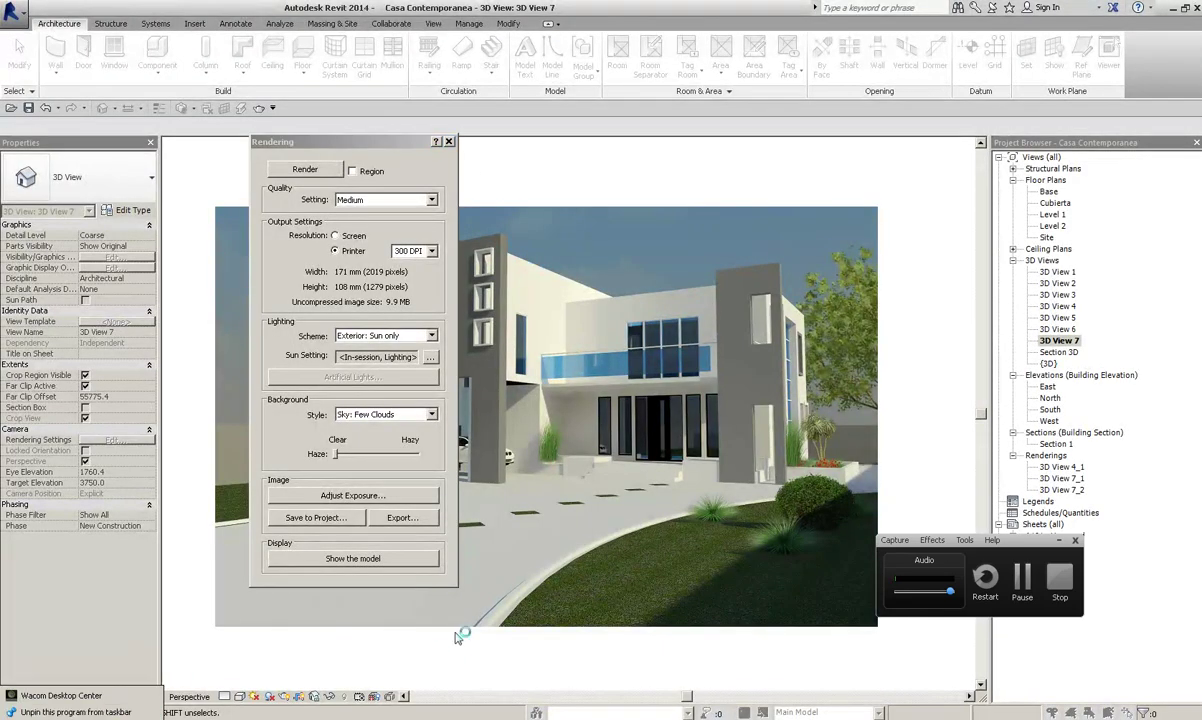
click(446, 143)
click(446, 143)
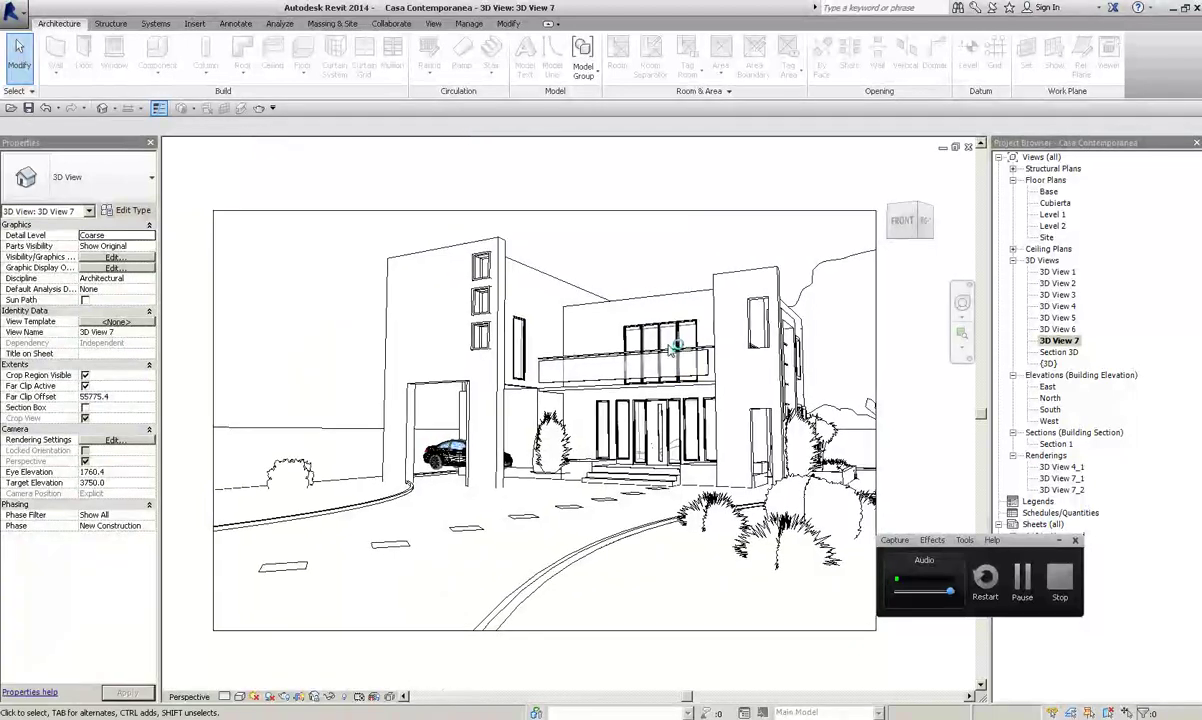
scroll(920, 375, down, 2)
scroll(915, 300, down, 1)
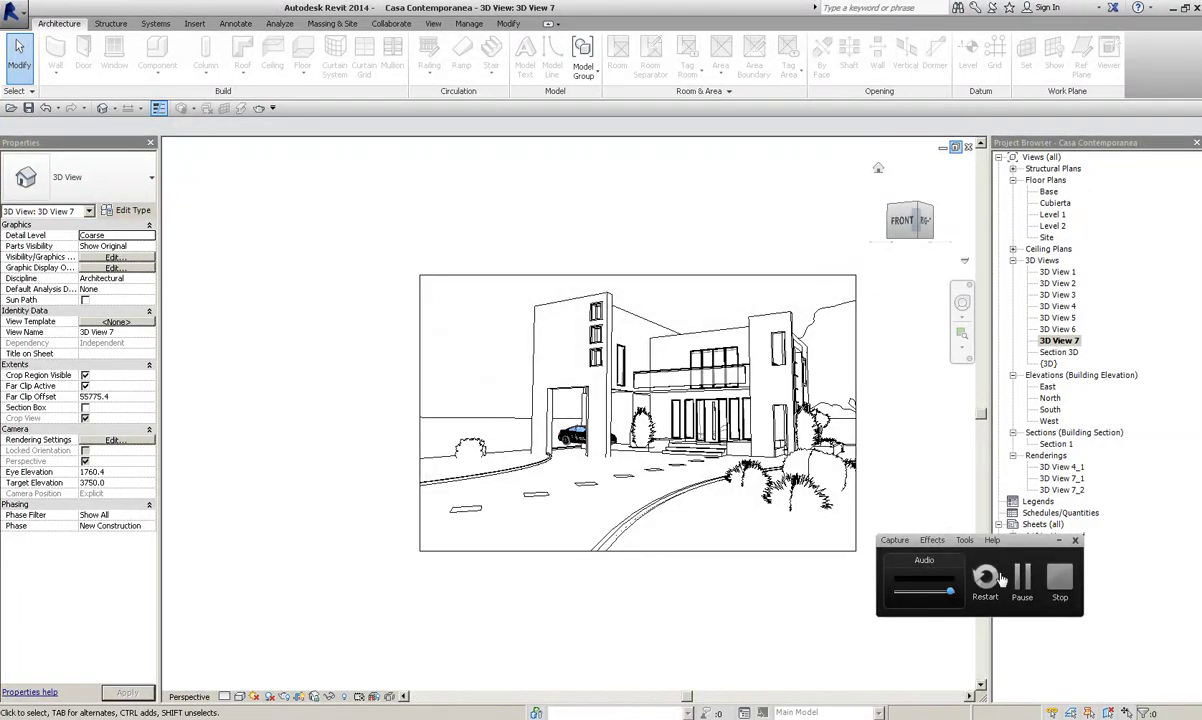
drag(1026, 542, 1087, 586)
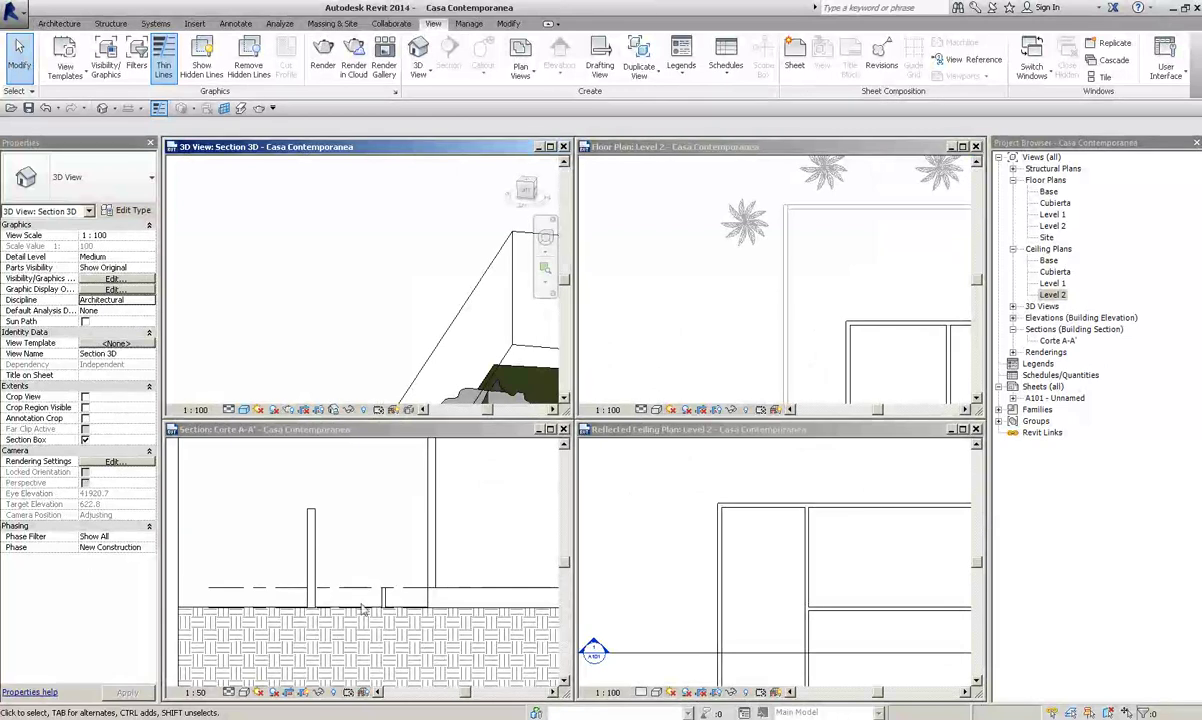
Open and dismiss the Start menu, then check the hidden notification icons
click(25, 716)
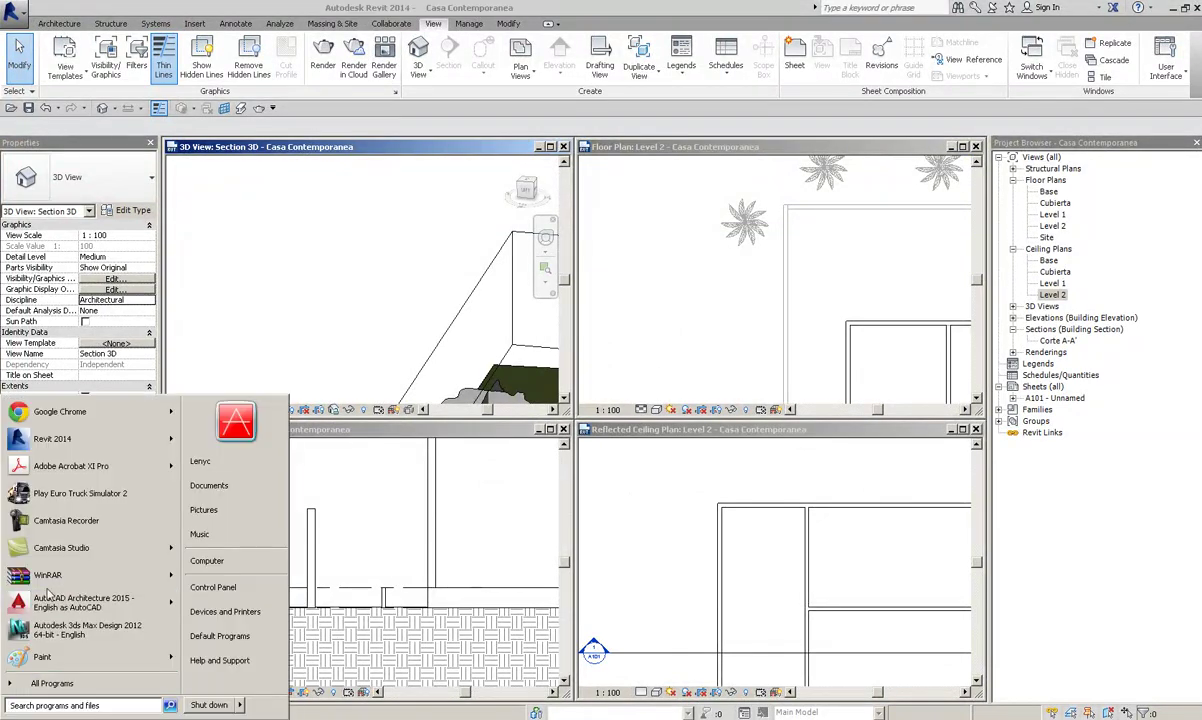
click(213, 587)
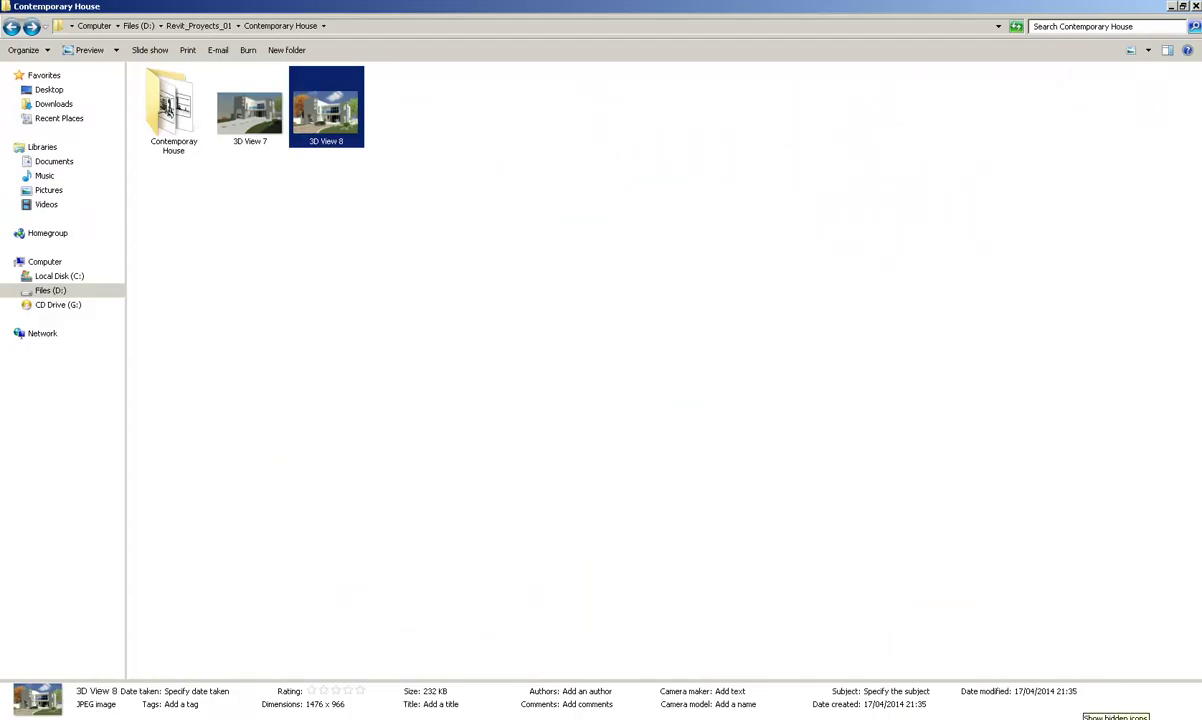
click(1077, 716)
click(1078, 678)
click(1111, 663)
click(1078, 716)
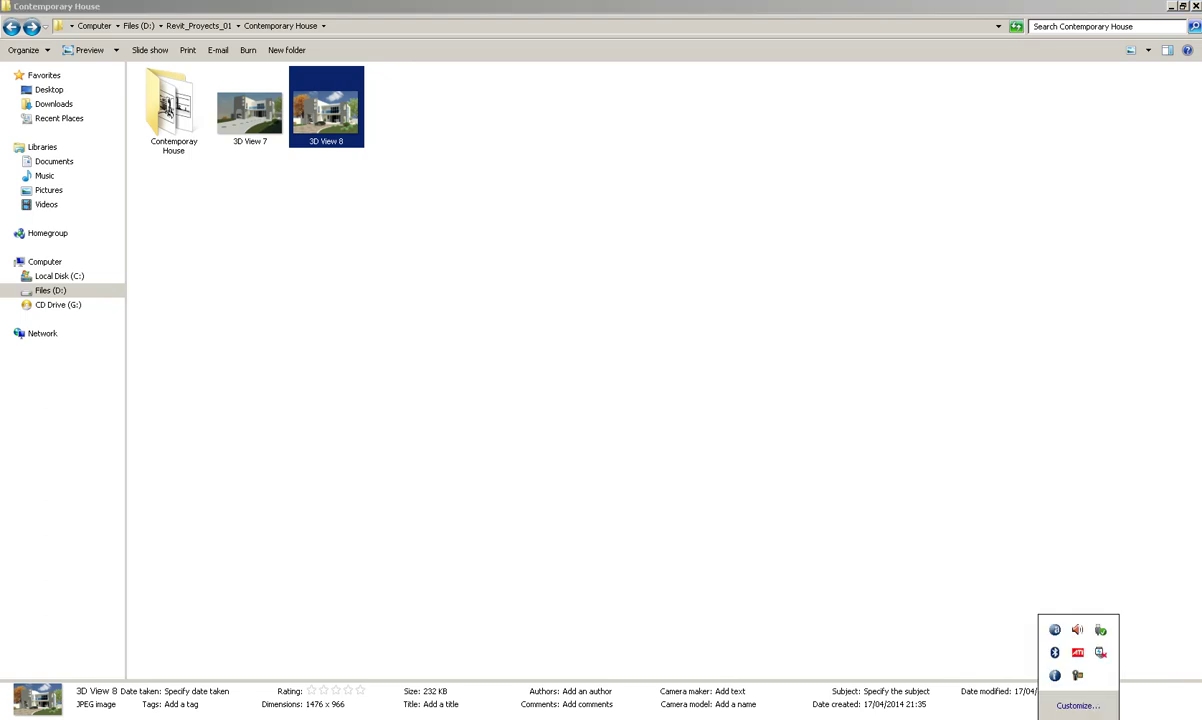